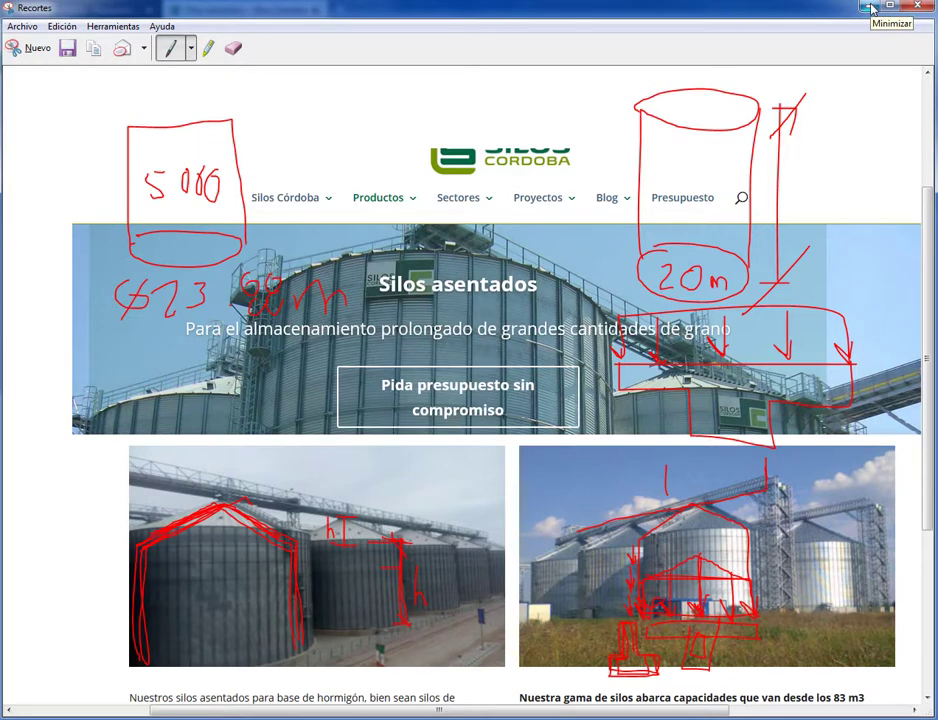
Step: Minimize the annotated screenshot, switch to GEO5 MEF and examine the generated finite element mesh in the topology stage
left_click(871, 8)
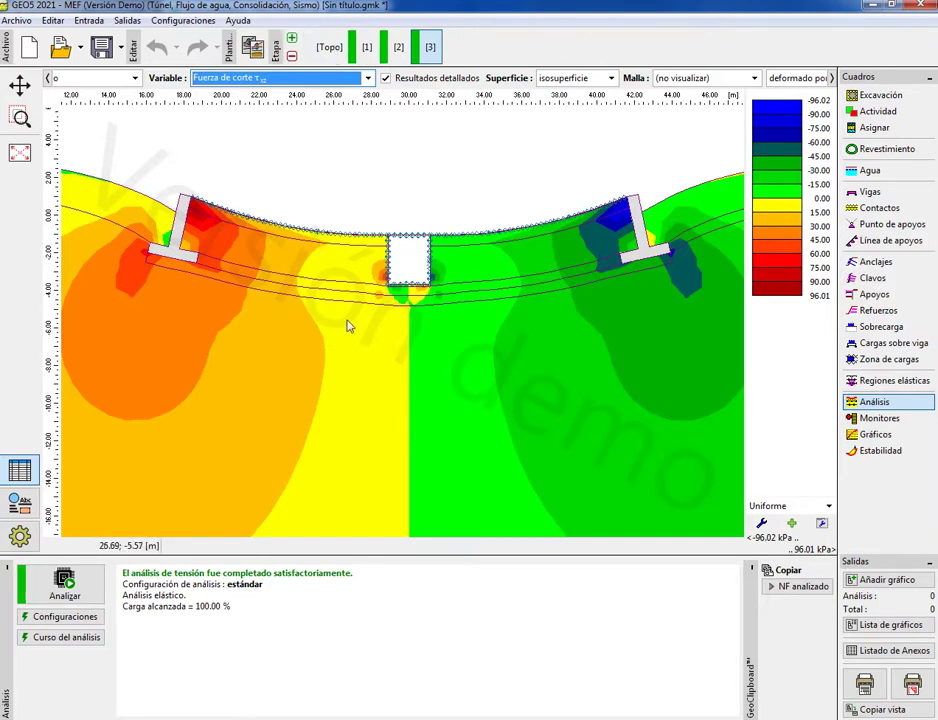
left_click(333, 48)
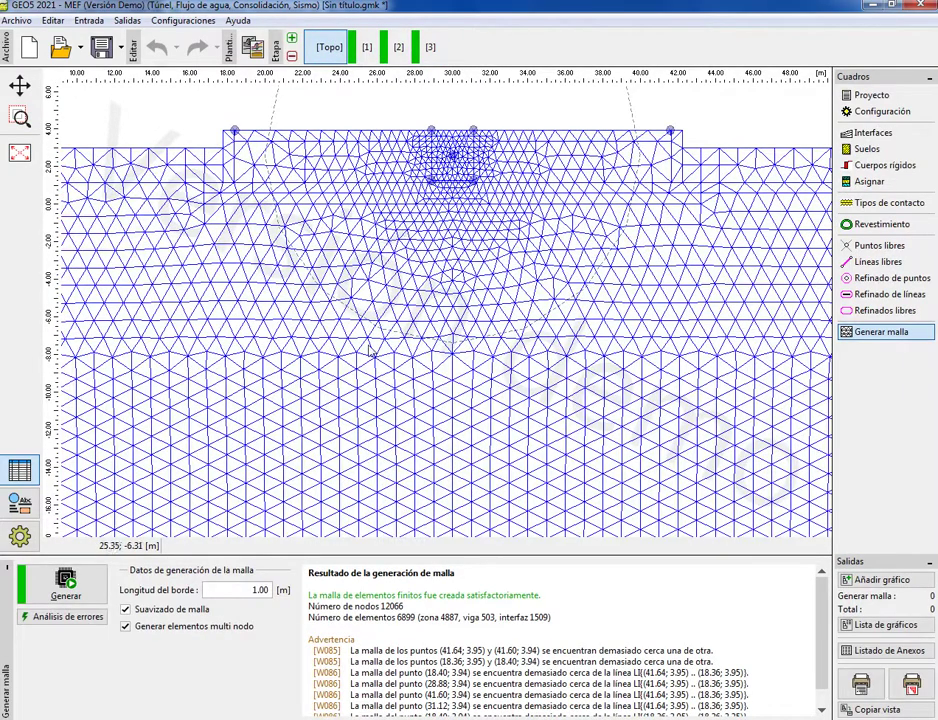
scroll(429, 356, "down", 5)
scroll(486, 396, "up", 2)
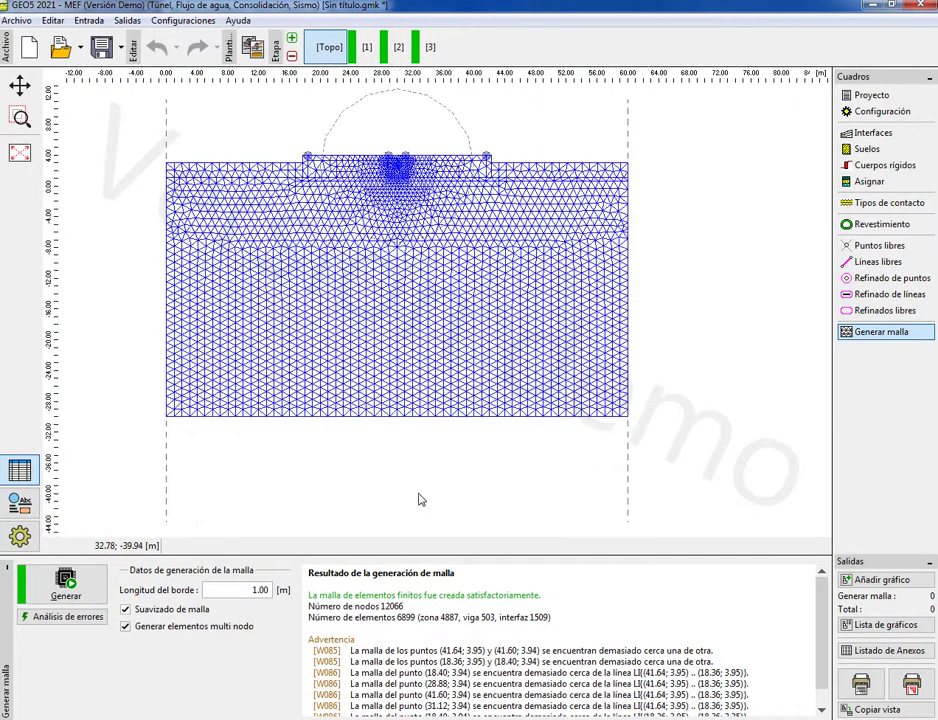
scroll(356, 496, "up", 1)
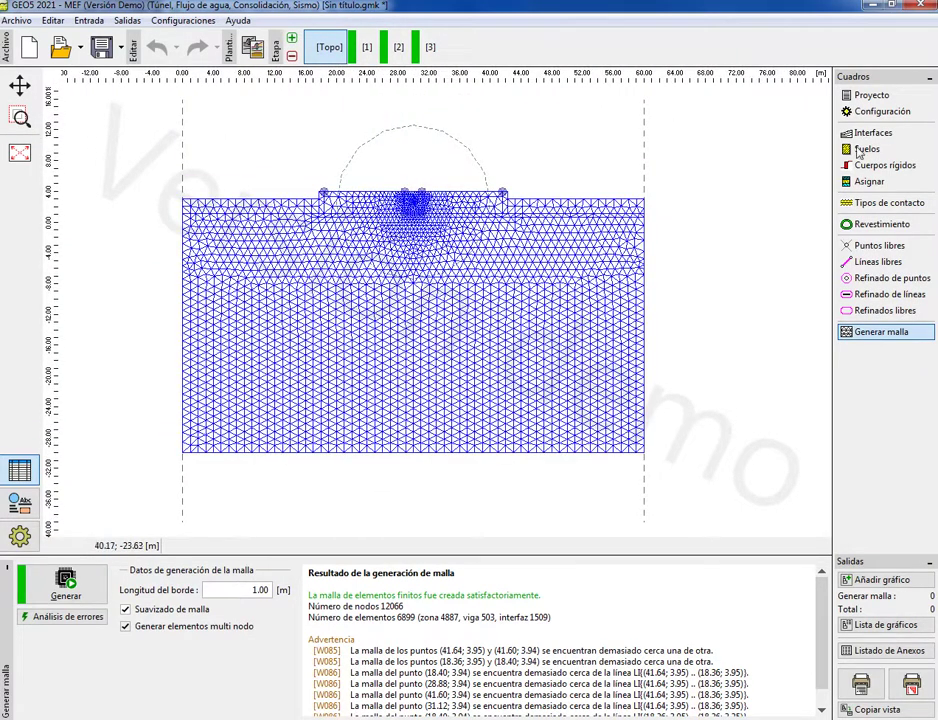
Step: Review the project configuration, including the list of available concrete structure standards, and examine the model geometry
left_click(870, 111)
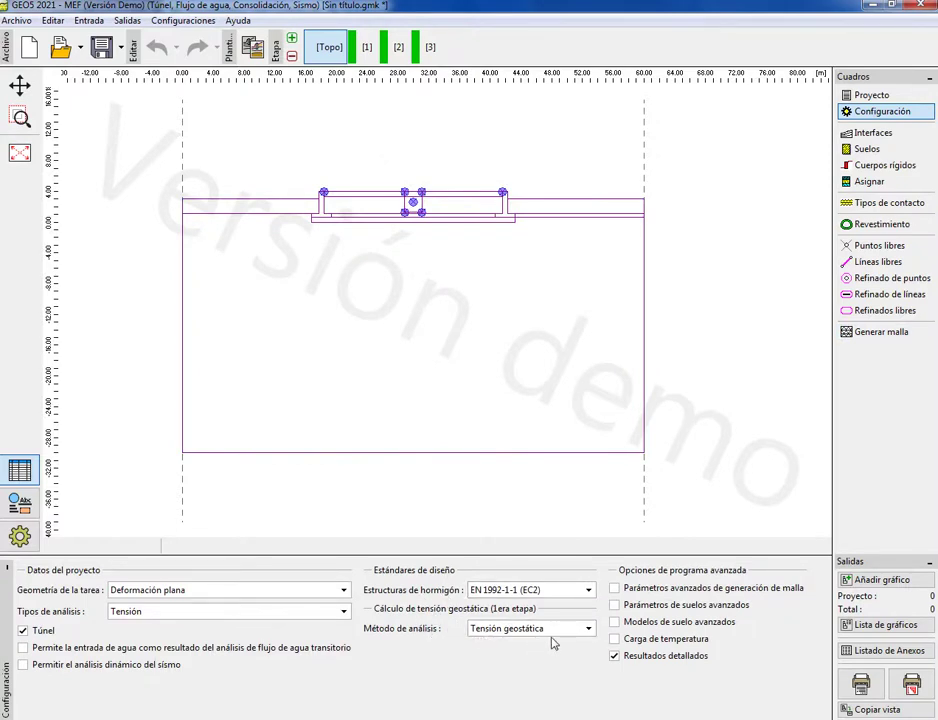
left_click(588, 590)
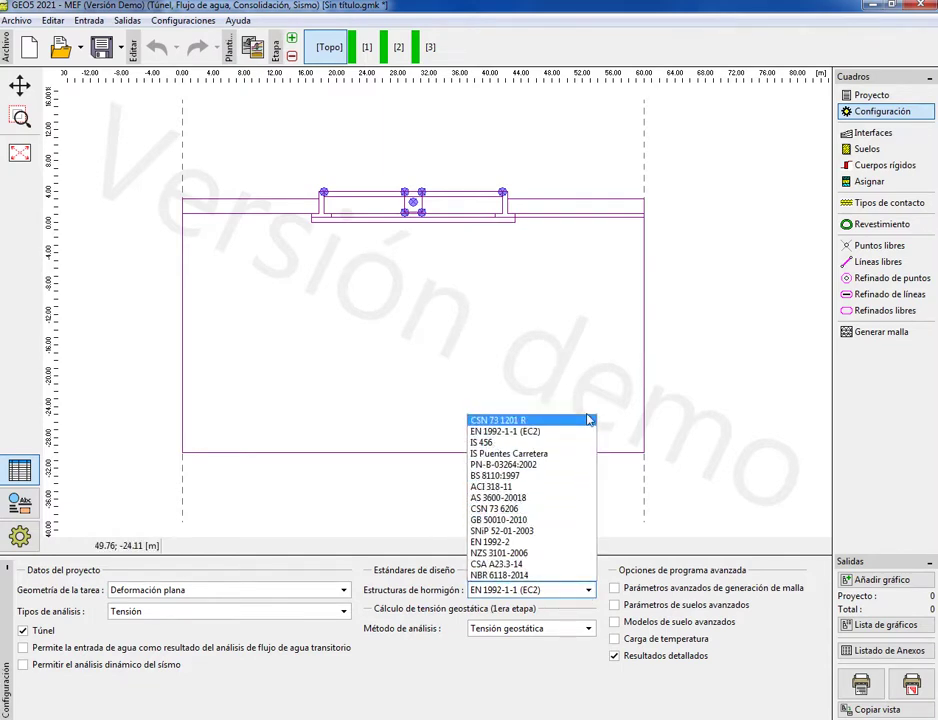
left_click(500, 701)
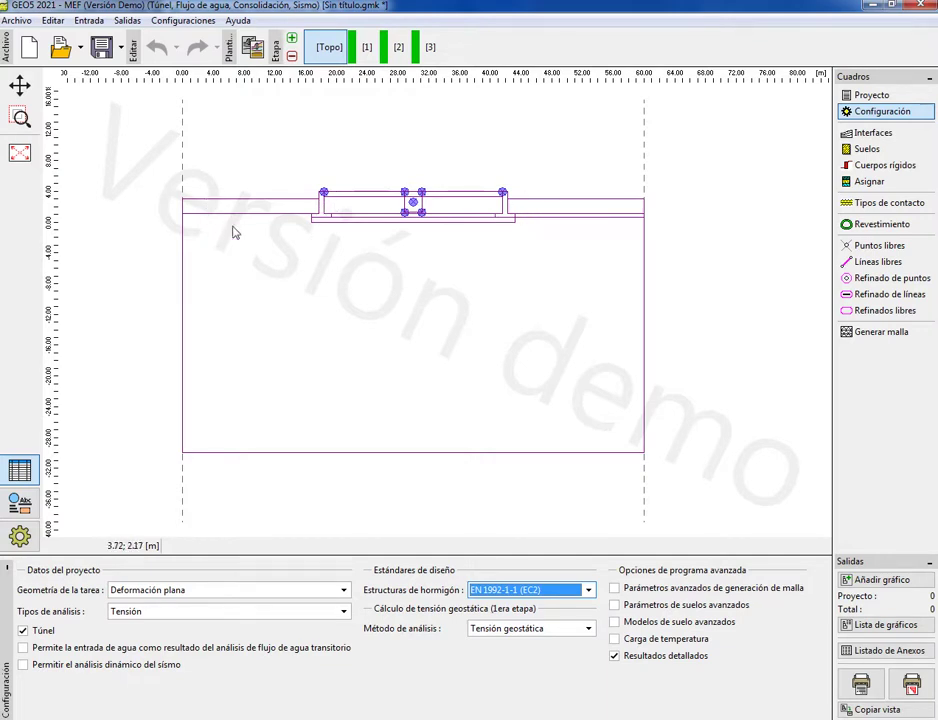
scroll(300, 212, "up", 3)
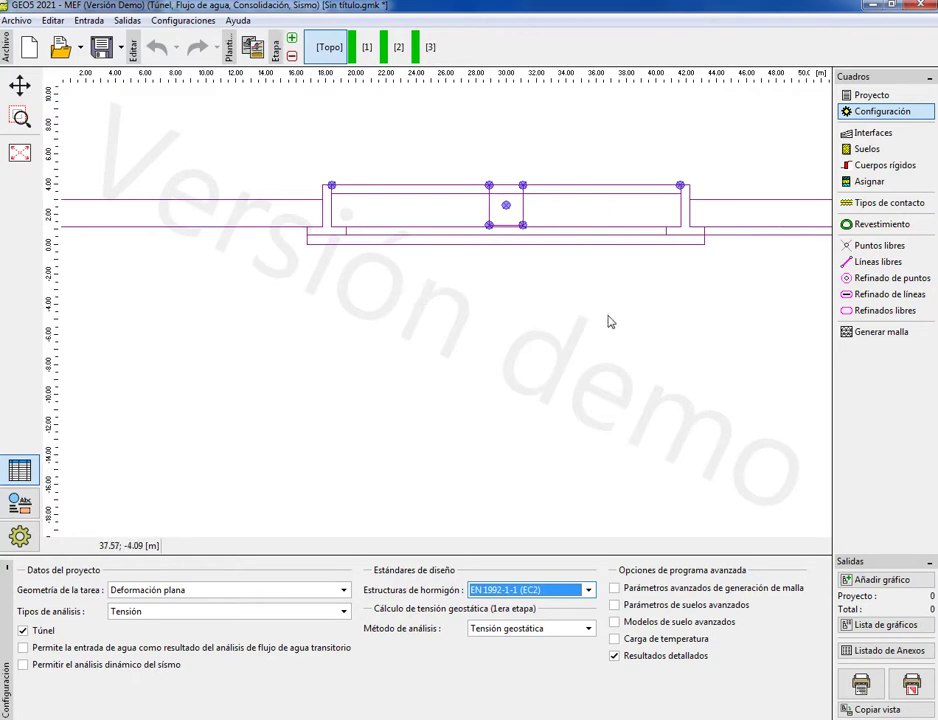
scroll(388, 288, "down", 3)
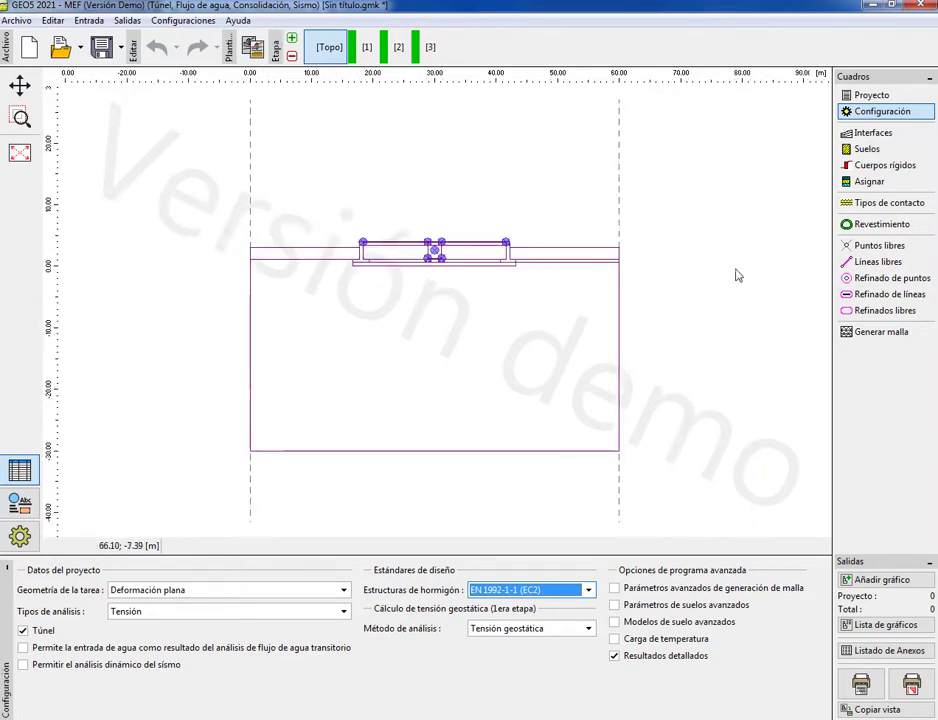
Step: Review the global range settings of the interfaces and open textual point entry for a new interface
left_click(856, 134)
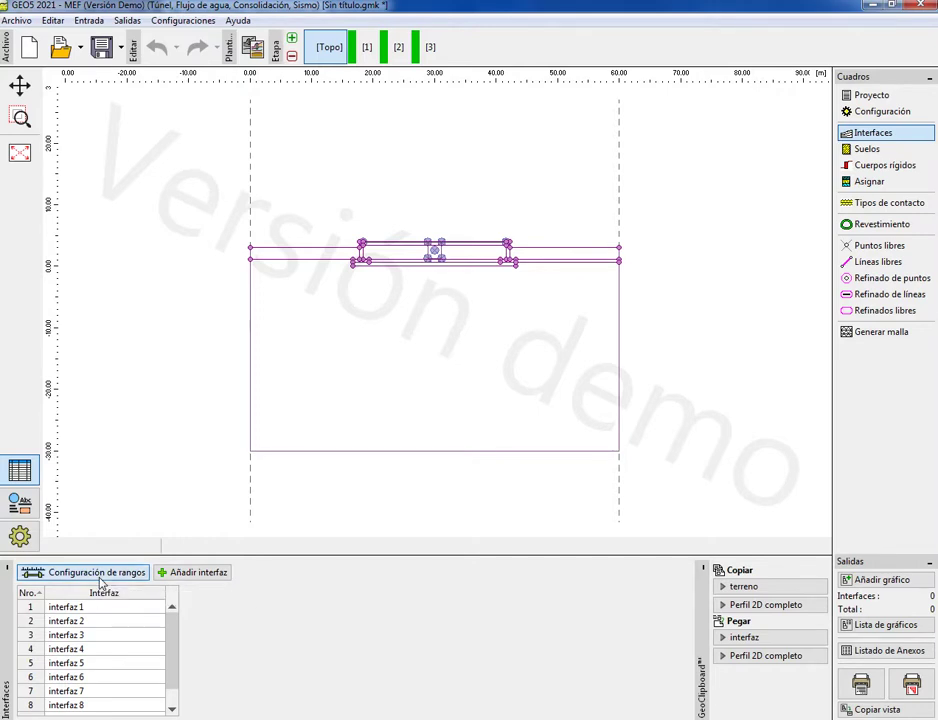
left_click(100, 588)
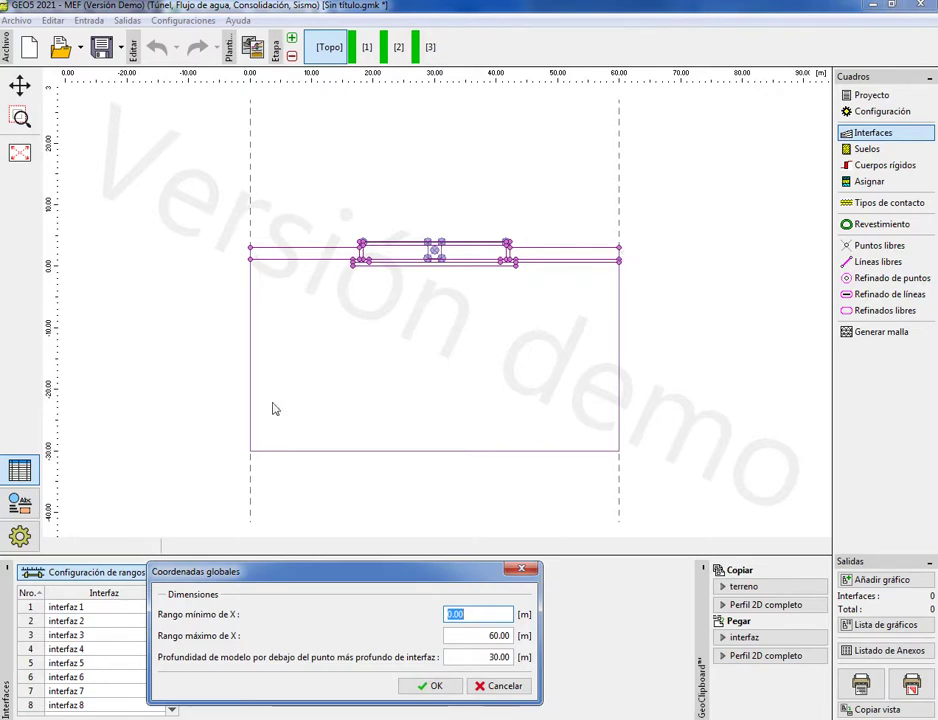
left_click(520, 571)
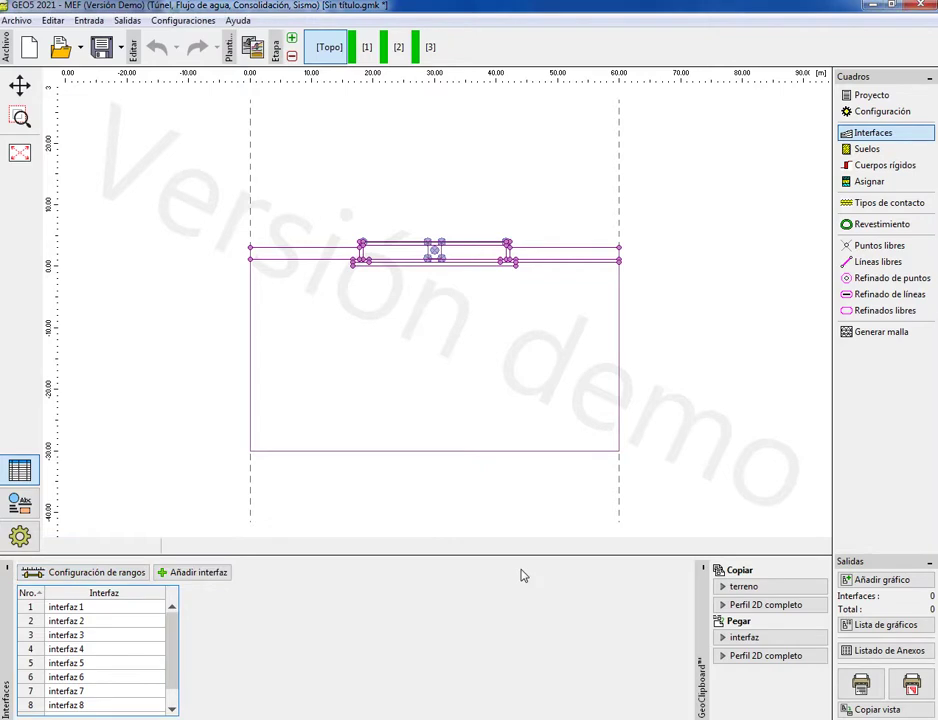
left_click(209, 577)
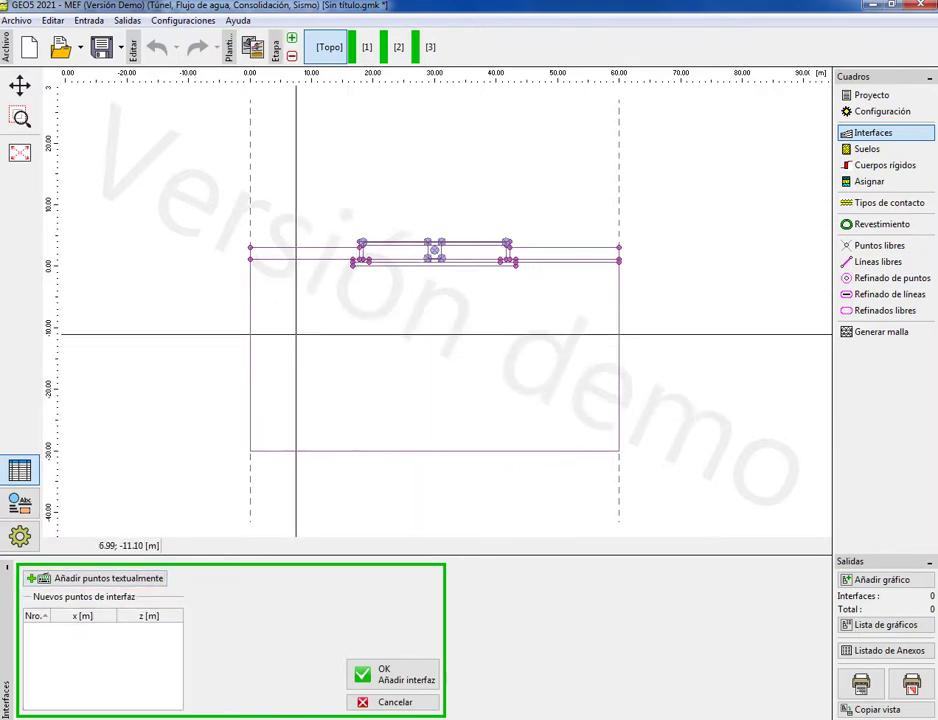
left_click(93, 581)
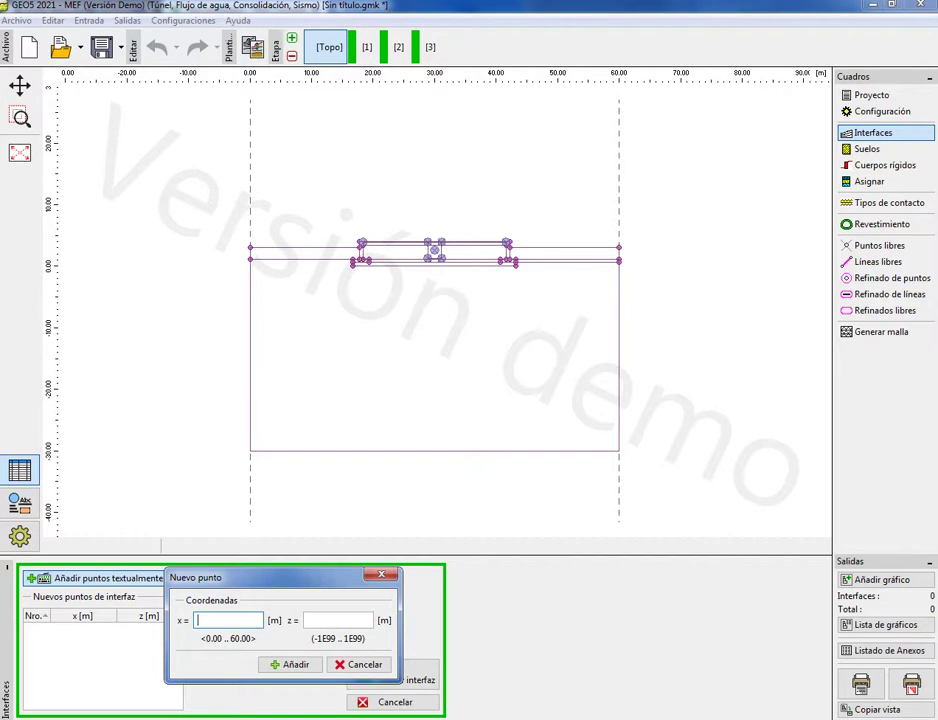
Step: Switch to SILO5000.dwg in AutoCAD and inspect the inner horizontal line of the silo foundation section
mouse_move(381, 673)
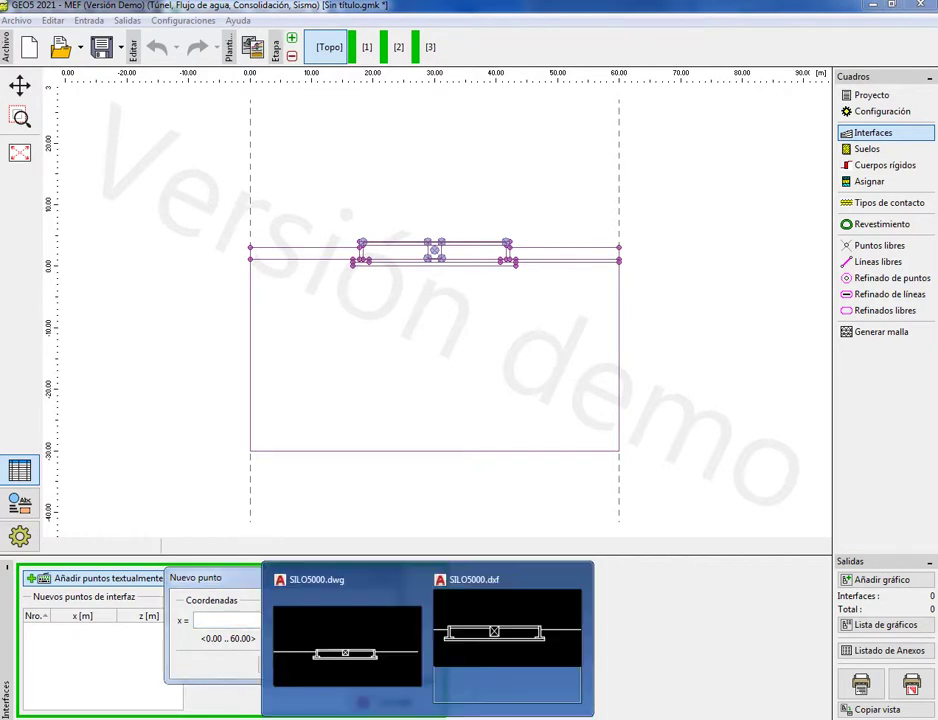
left_click(381, 673)
scroll(586, 440, "down", 2)
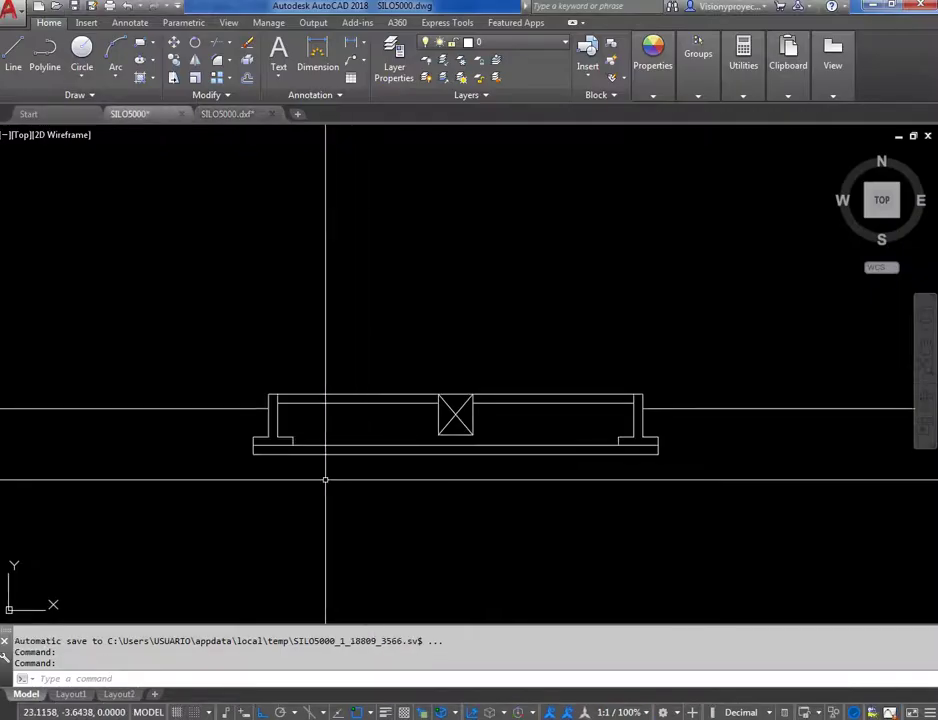
scroll(298, 405, "up", 3)
left_click(297, 397)
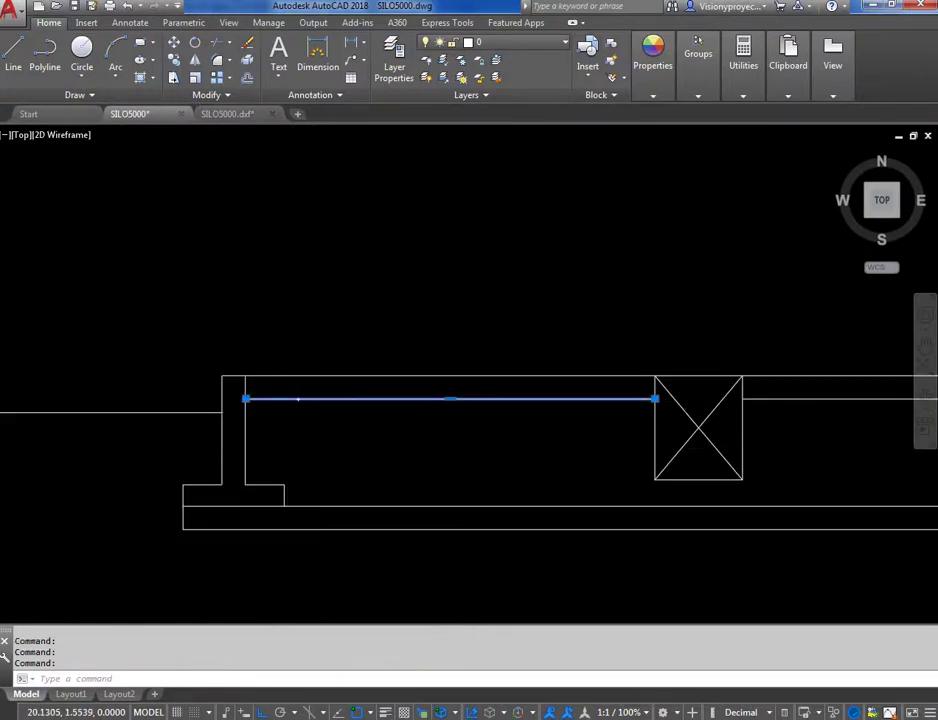
scroll(504, 447, "down", 2)
key("Escape")
key("Escape")
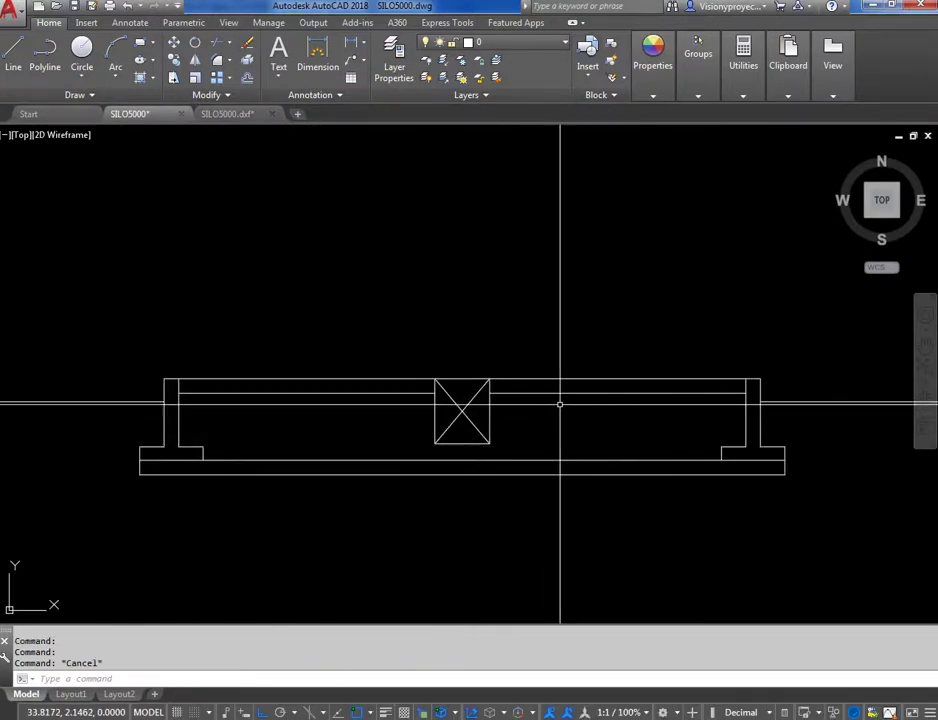
left_click(577, 412)
key("Escape")
key("Escape")
key("Escape")
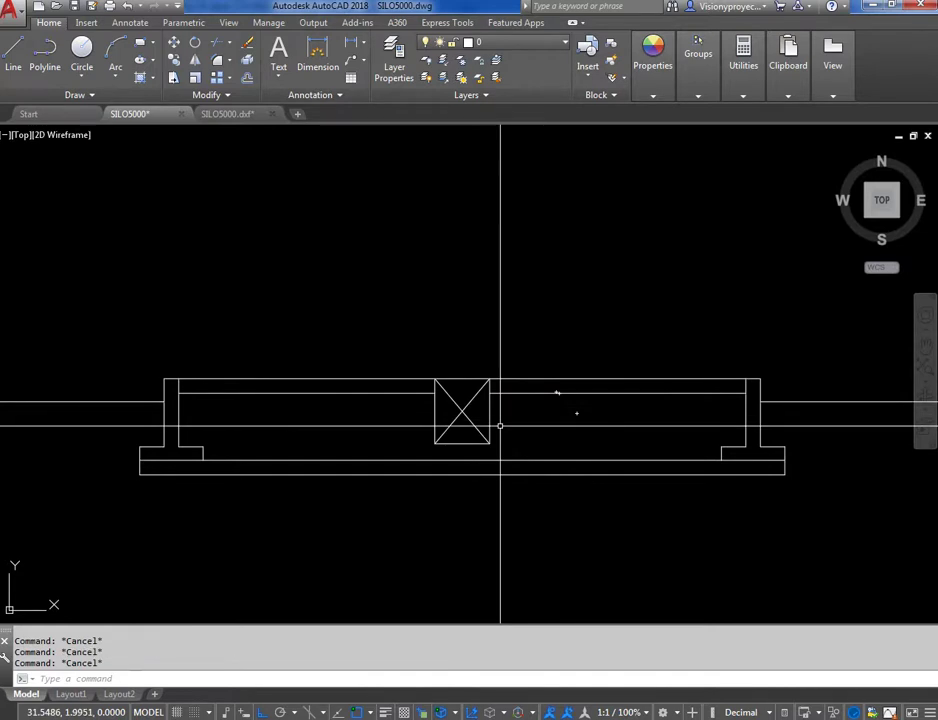
type("co")
key("Return")
scroll(482, 429, "down", 4)
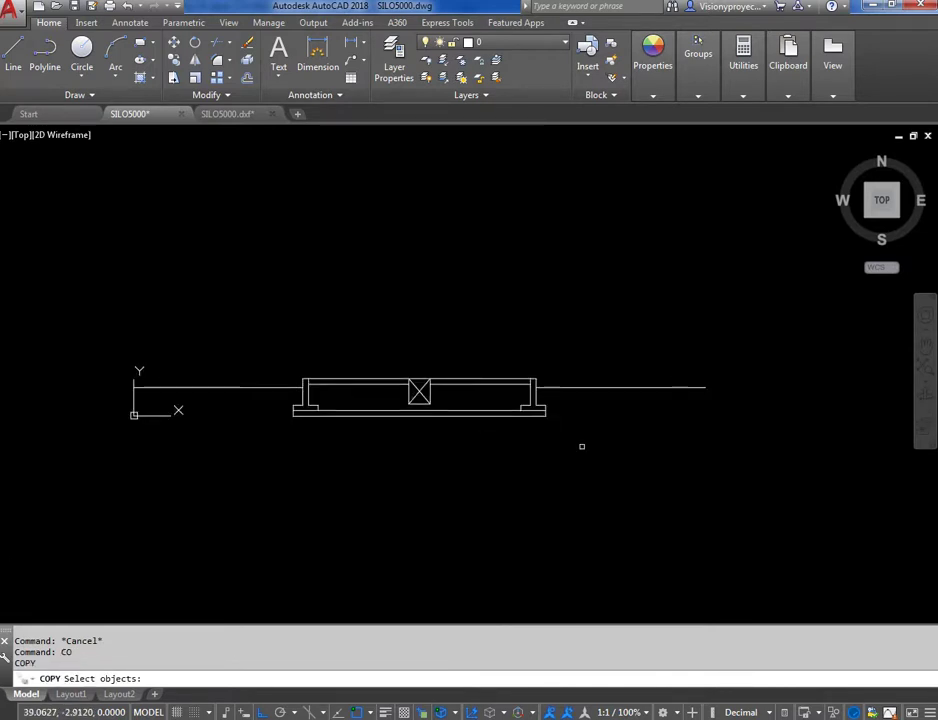
left_click(701, 442)
left_click(276, 318)
key("Return")
left_click(425, 477)
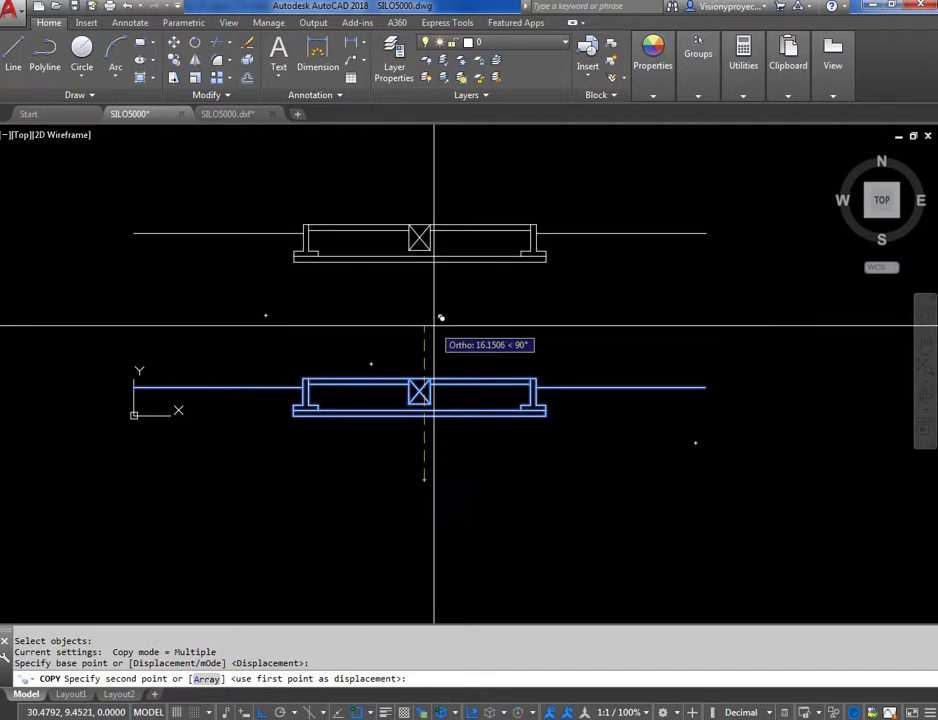
key("Escape")
Step: Erase the crossed central rectangle and the inner horizontal line on its left side from the foundation section
scroll(425, 400, "up", 4)
left_click(496, 378)
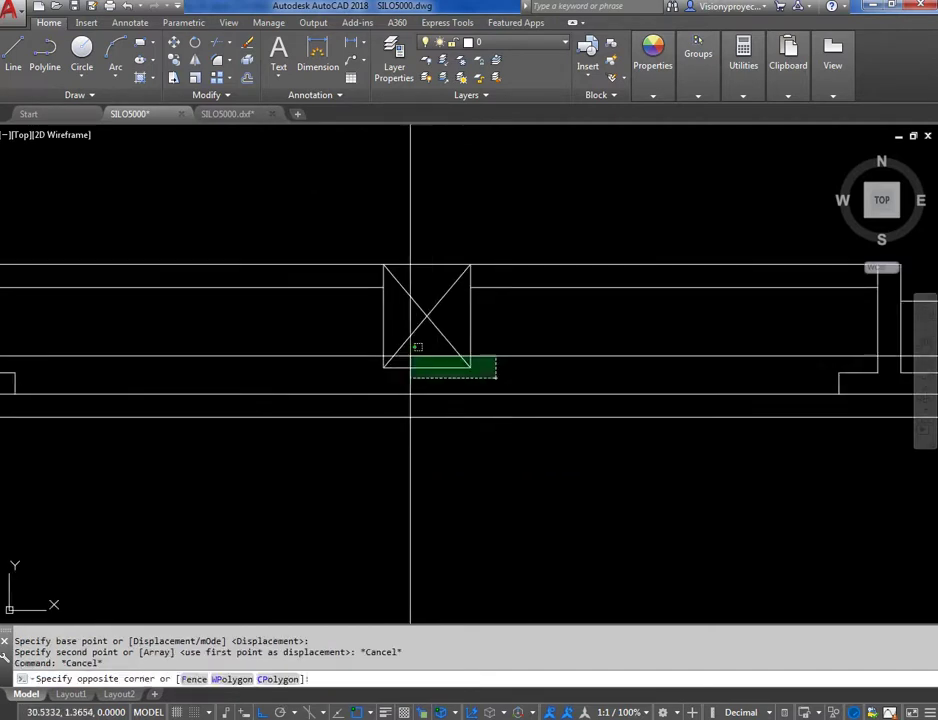
left_click(418, 347)
key("Escape")
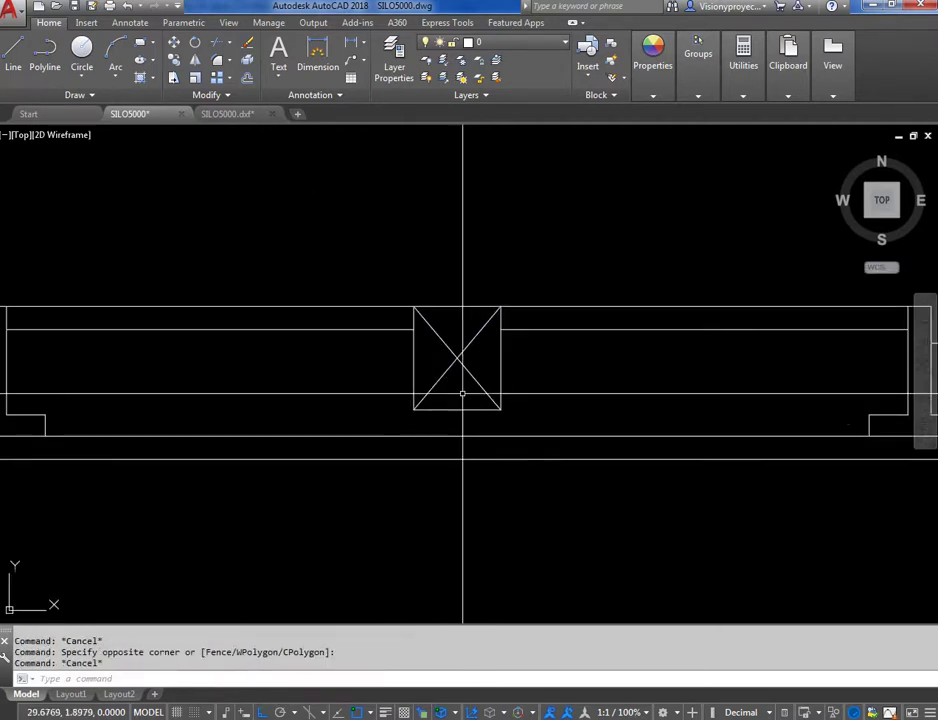
left_click(545, 413)
left_click(386, 367)
key("Delete")
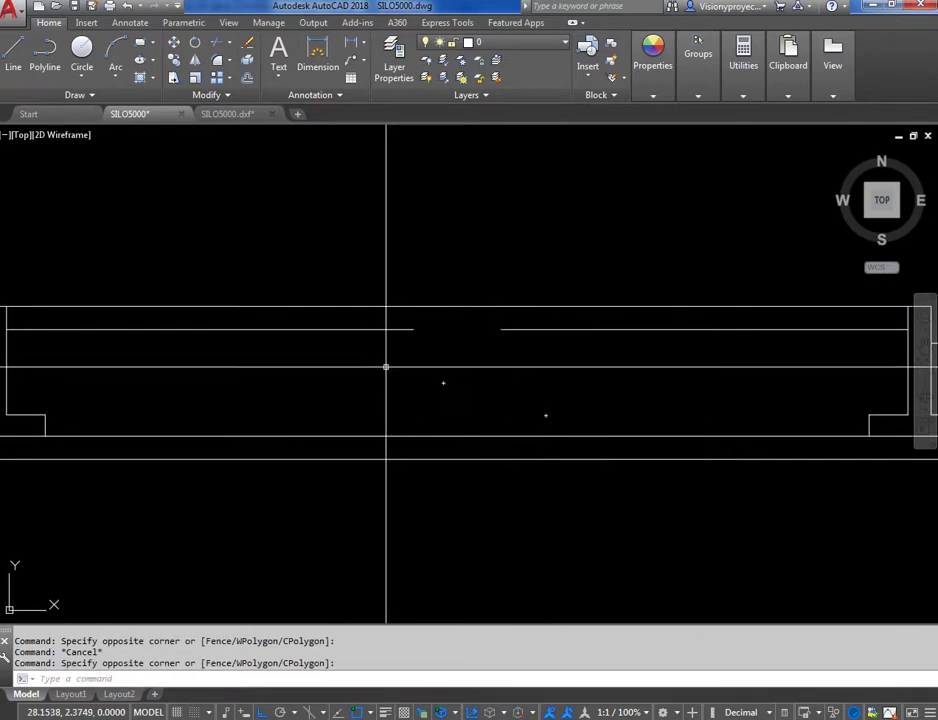
left_click(432, 342)
left_click(394, 325)
key("Delete")
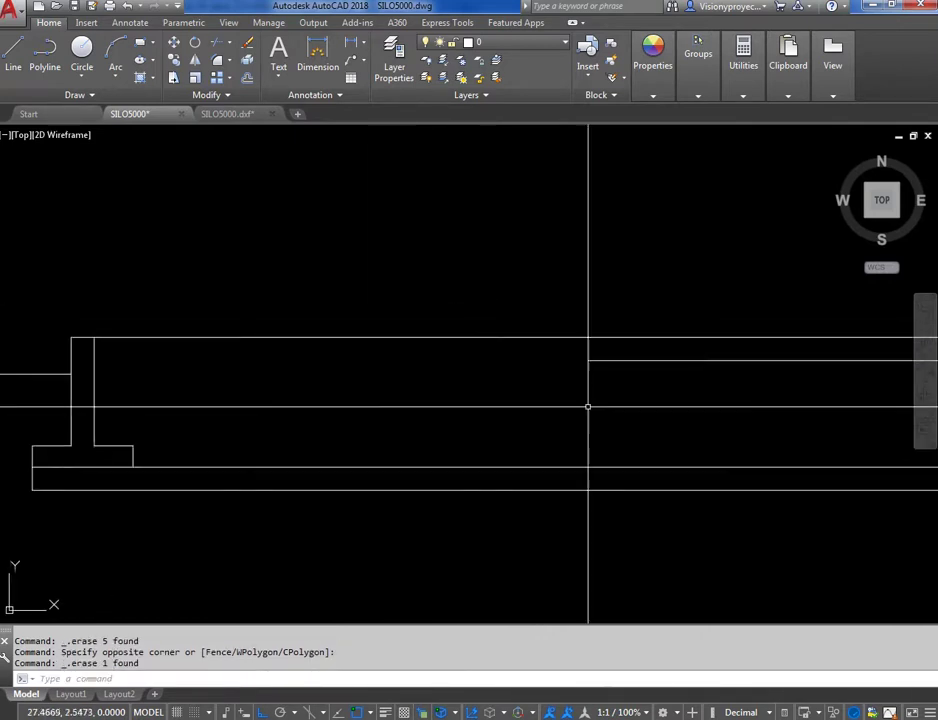
Step: Stretch the remaining inner horizontal line leftward so it ends on the inner face of the left wall
left_click(628, 406)
left_click(593, 360)
left_click(588, 360)
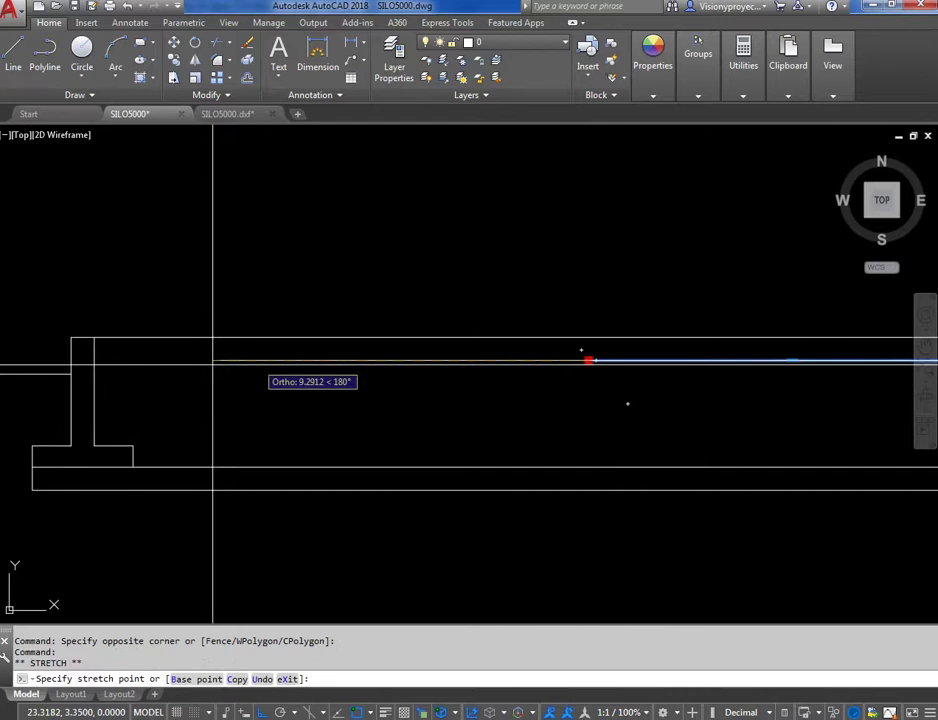
left_click(94, 360)
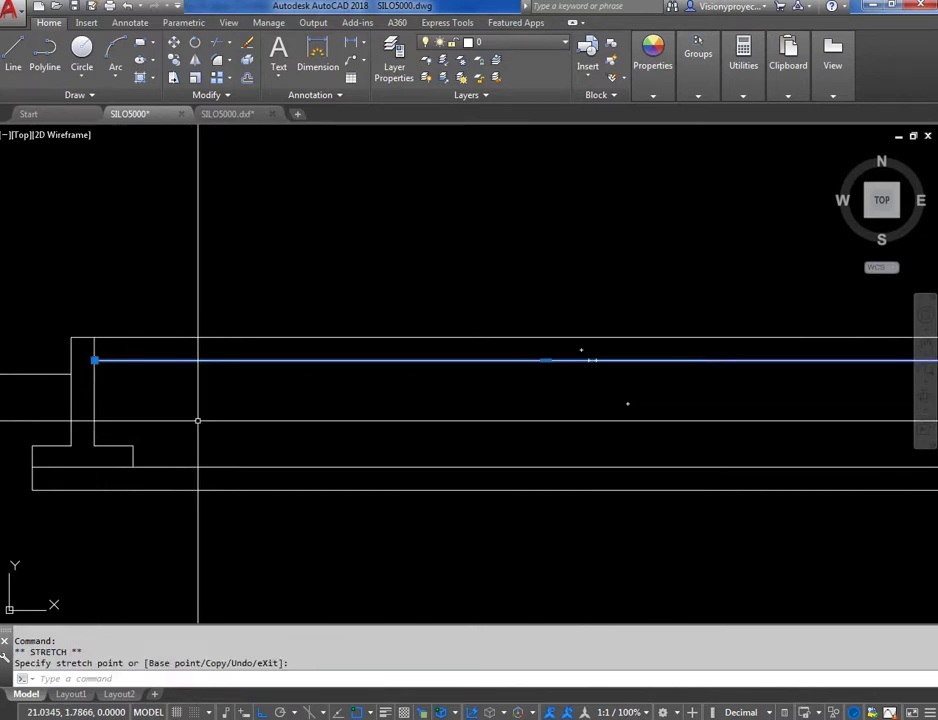
key("Escape")
scroll(220, 423, "down", 3)
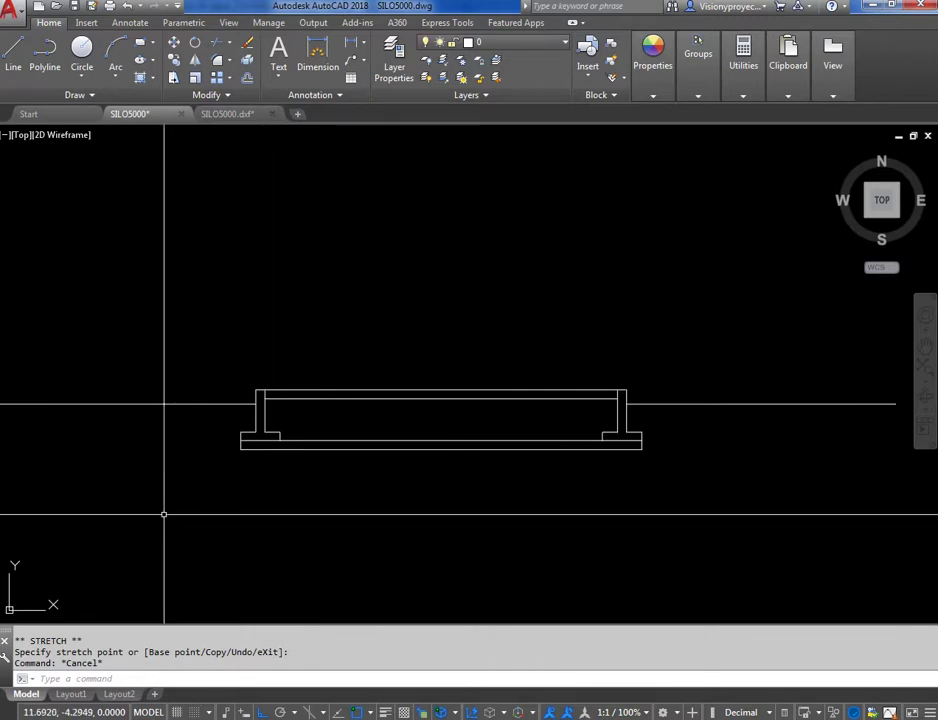
Step: Inspect the outline of the base layer beneath the left footing by selecting it
scroll(289, 446, "up", 5)
left_click(266, 446)
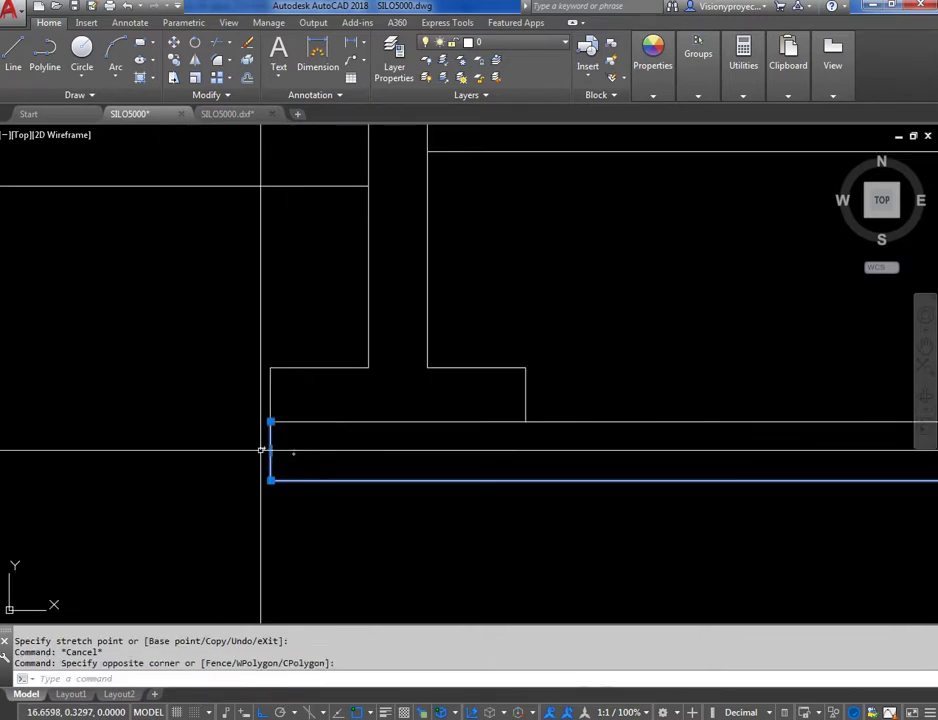
key("Escape")
left_click(560, 421)
key("Escape")
left_click(289, 440)
left_click(209, 436)
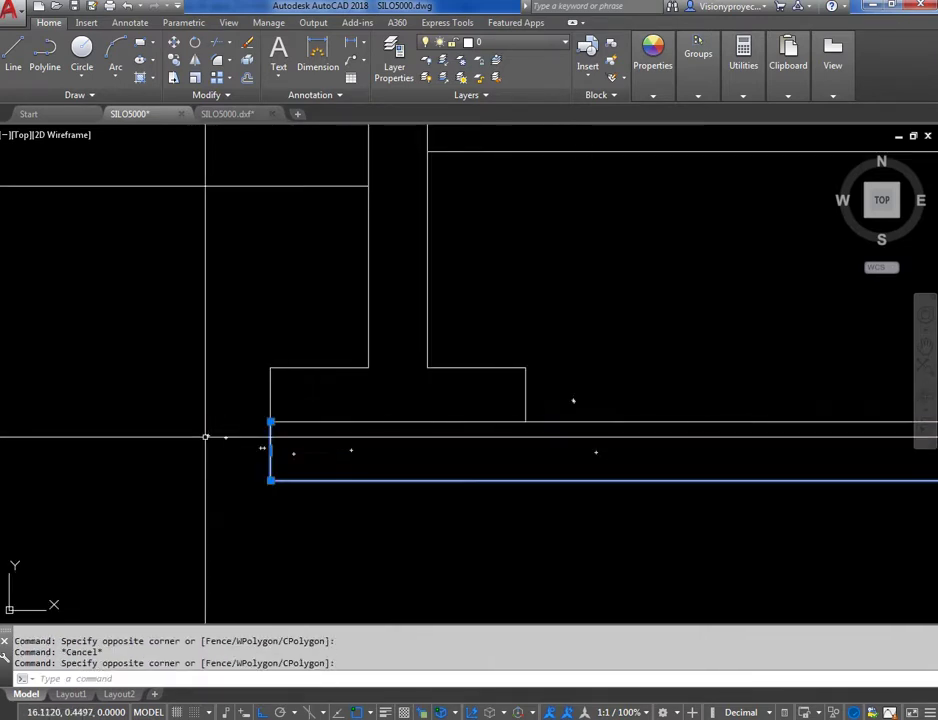
key("Escape")
Step: Inspect the outline of the left inverted-T wall and footing by selecting it
scroll(212, 471, "down", 3)
scroll(215, 440, "up", 4)
left_click(234, 425)
left_click(209, 410)
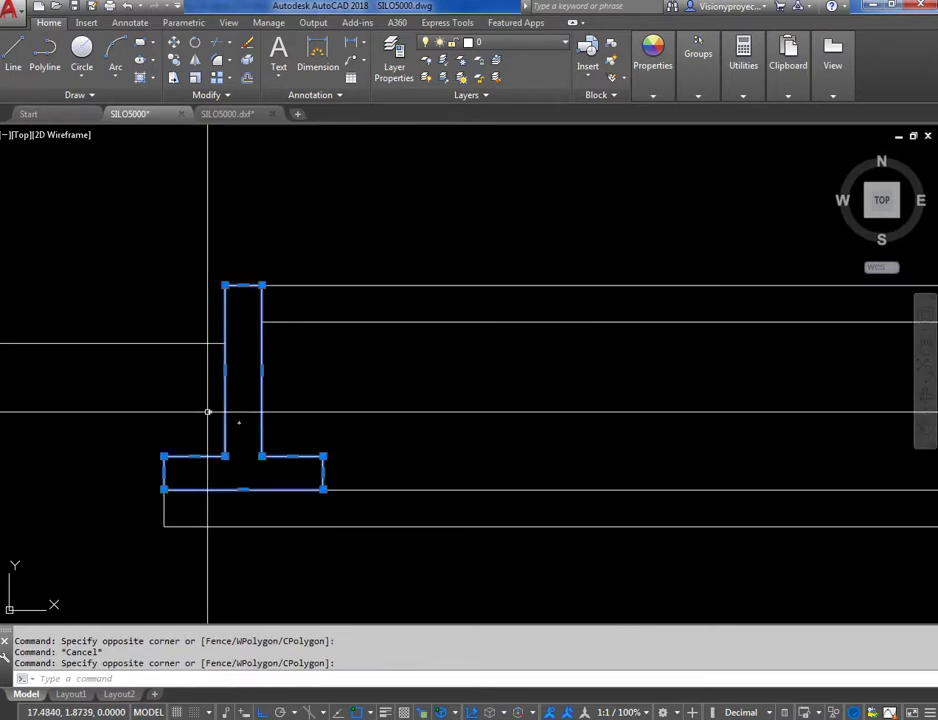
key("Escape")
left_click(234, 421)
left_click(212, 411)
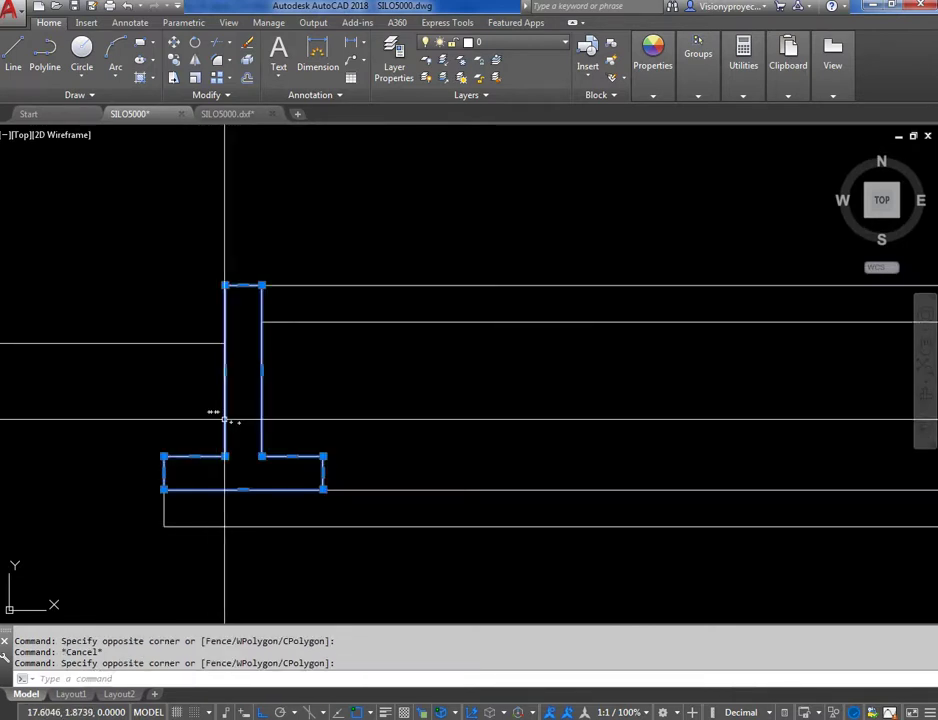
key("Escape")
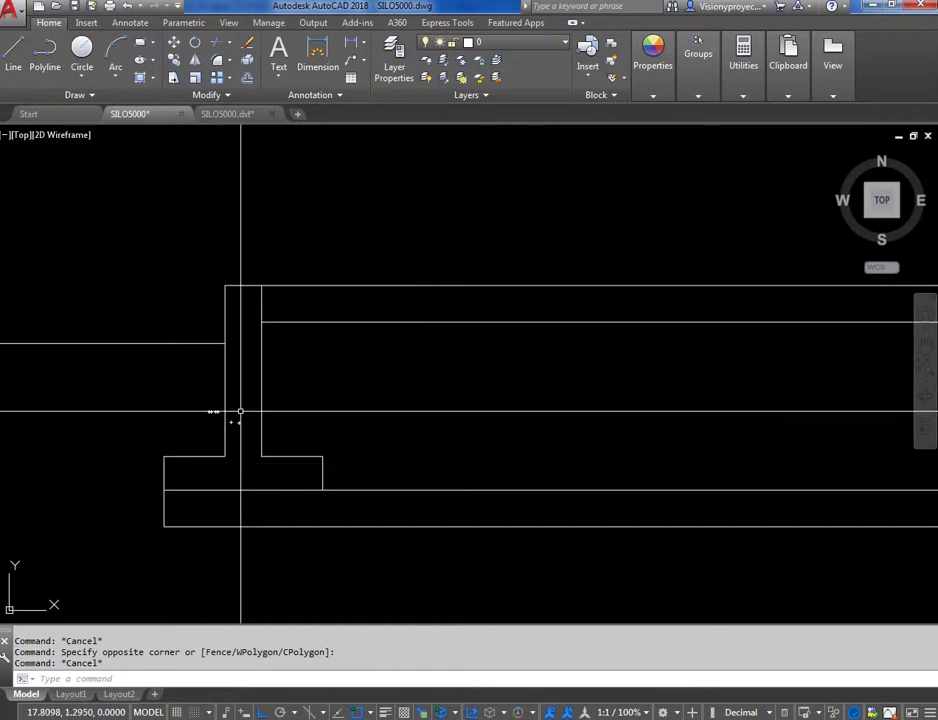
scroll(322, 421, "down", 1)
scroll(322, 421, "down", 3)
scroll(341, 429, "up", 4)
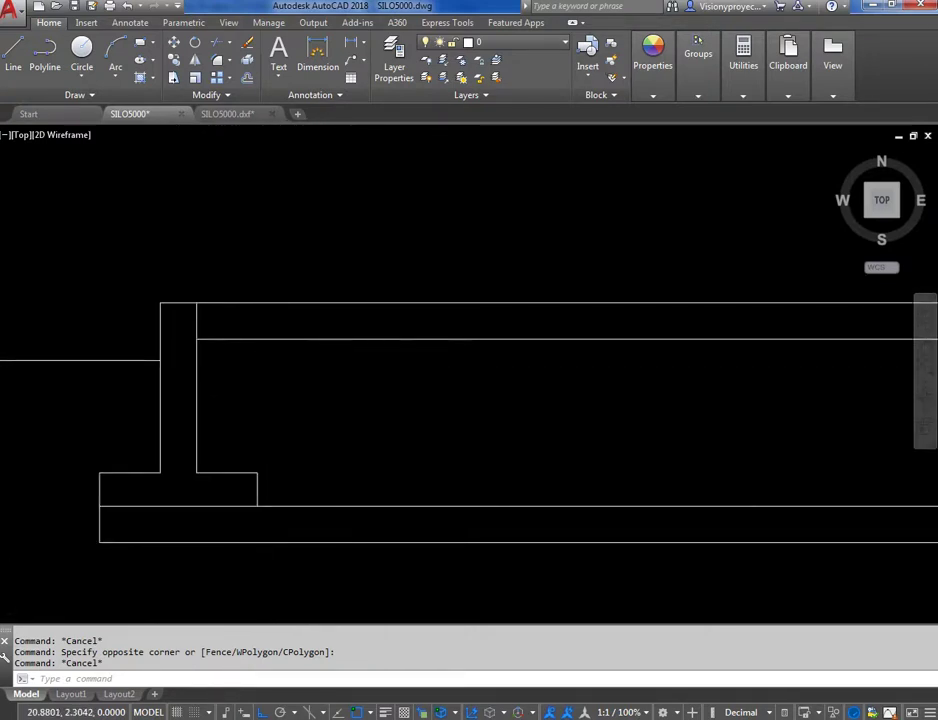
scroll(351, 469, "down", 2)
scroll(451, 480, "down", 2)
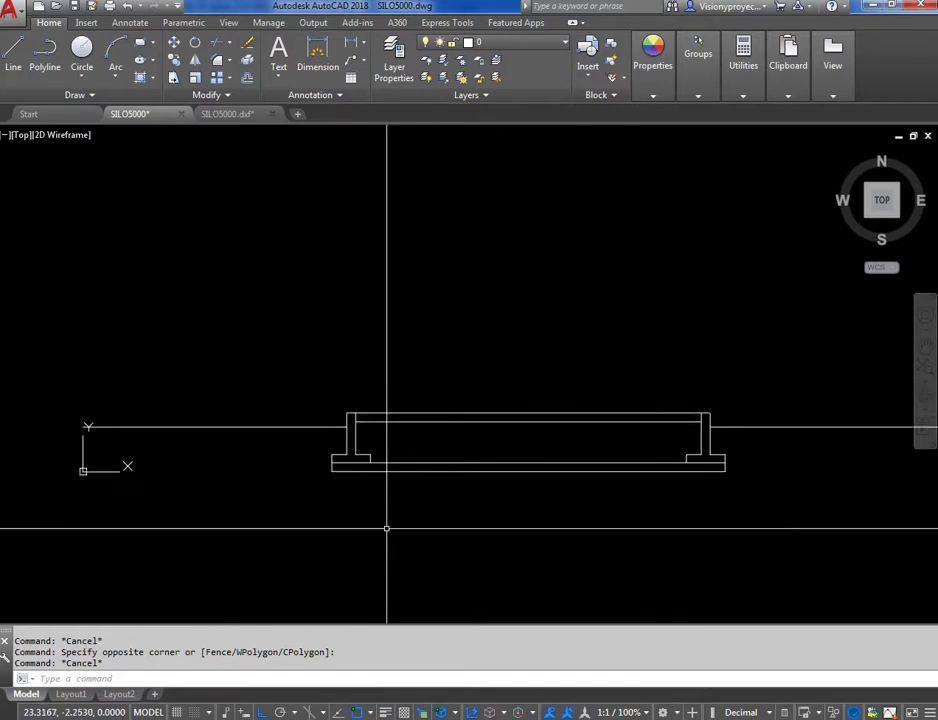
Step: Check the length type, precision and insertion scale in the drawing units settings
left_click_drag(386, 524, 343, 465)
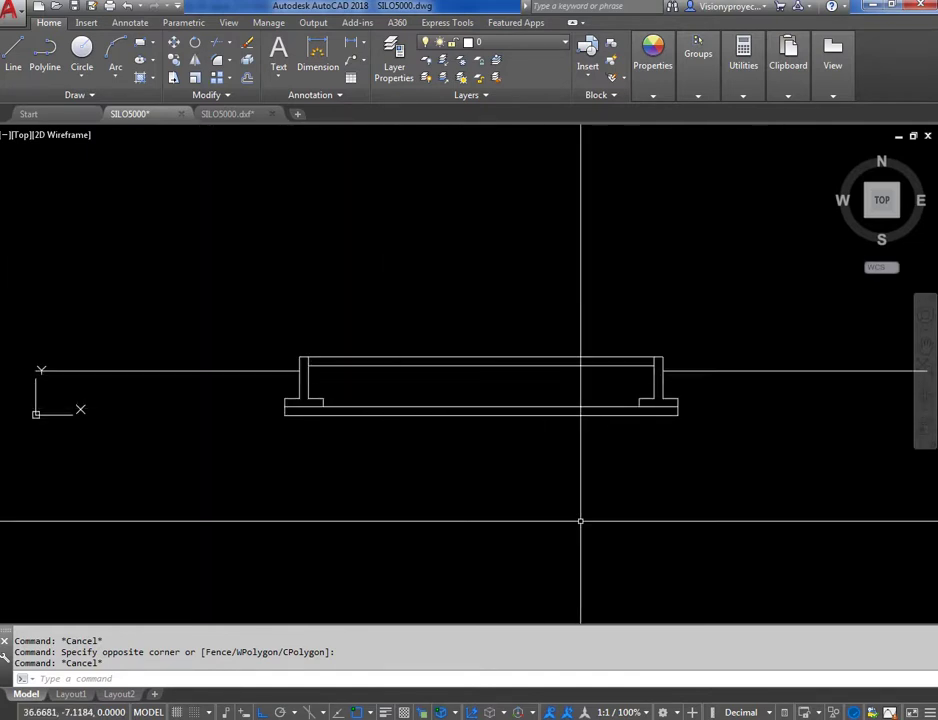
type("UN")
key("Return")
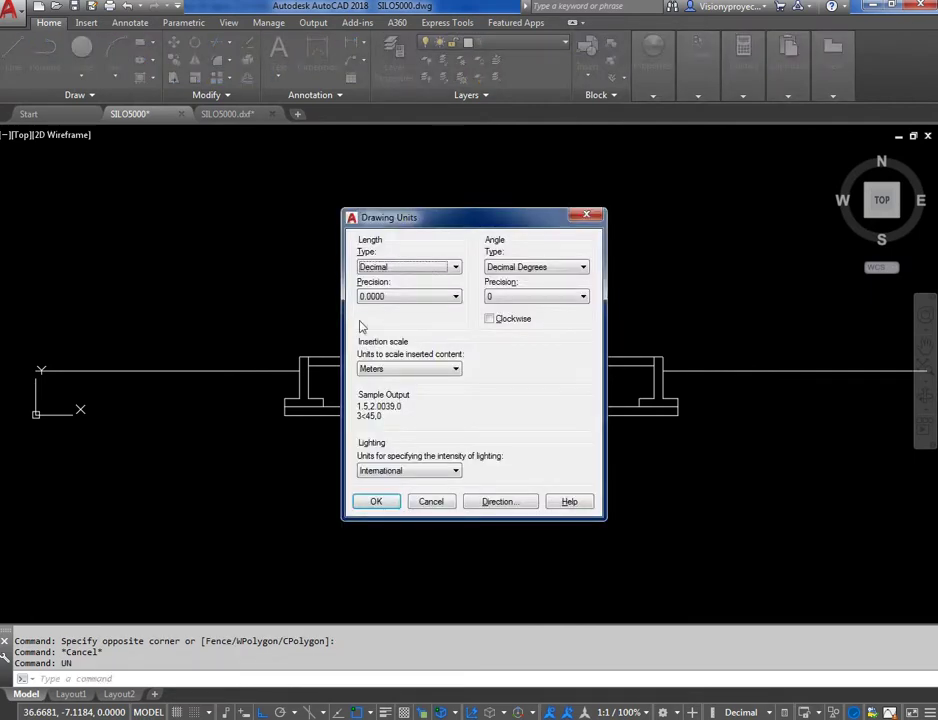
key("Return")
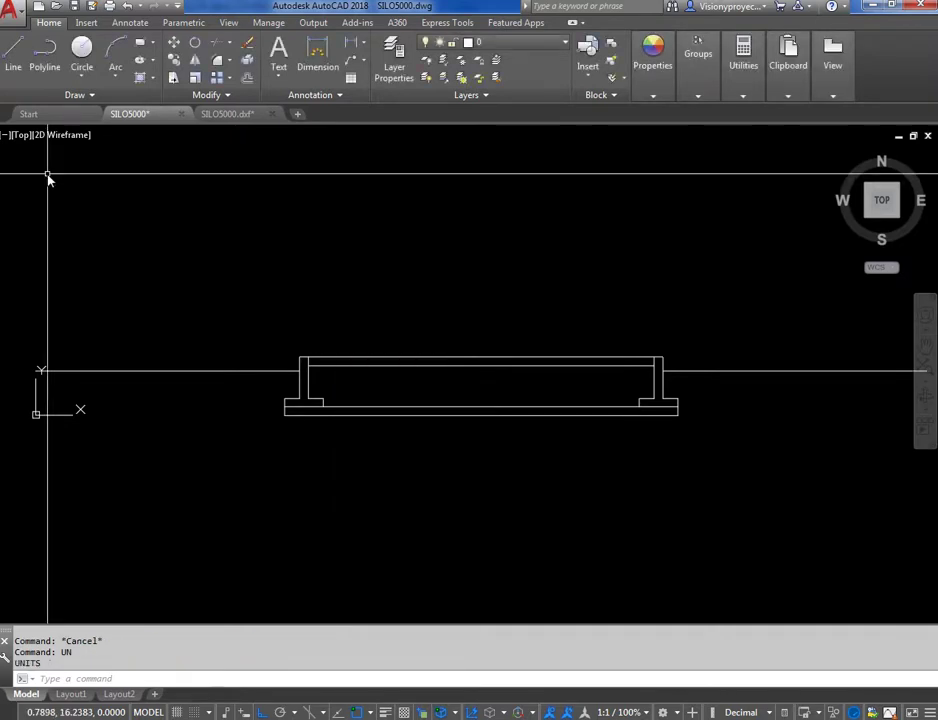
Step: Review the DWG and DXF file formats available for saving a copy of SILO5000, without saving
left_click(10, 9)
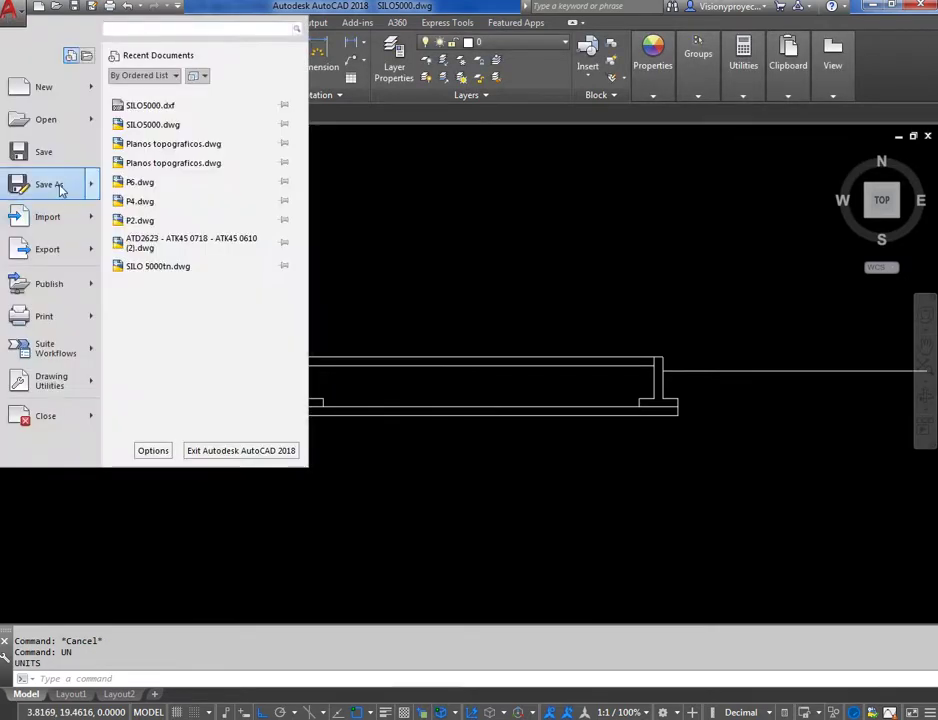
left_click(58, 186)
left_click(338, 528)
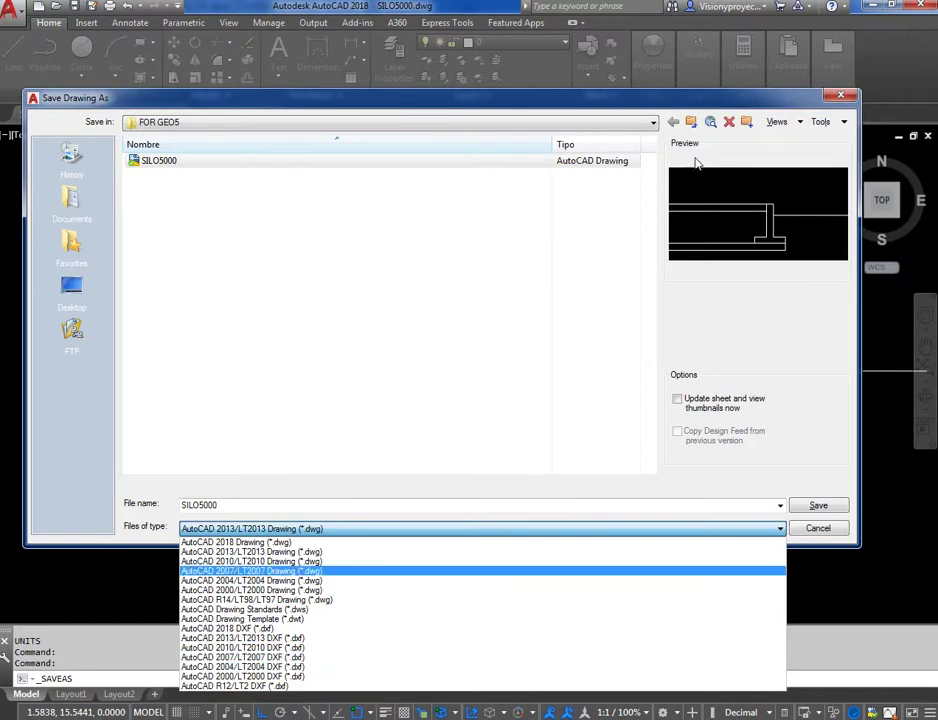
key("Escape")
key("Escape")
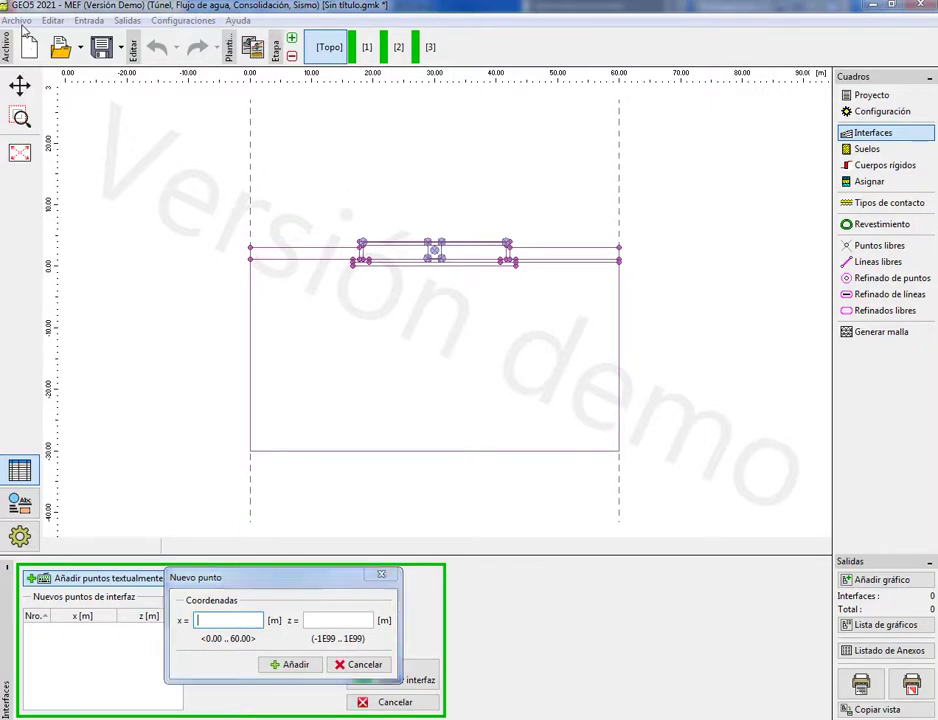
Step: Switch to GEO5, discard the pending interface point entry, and preview the SILO5000 DXF file for import into interfaces
left_click(381, 574)
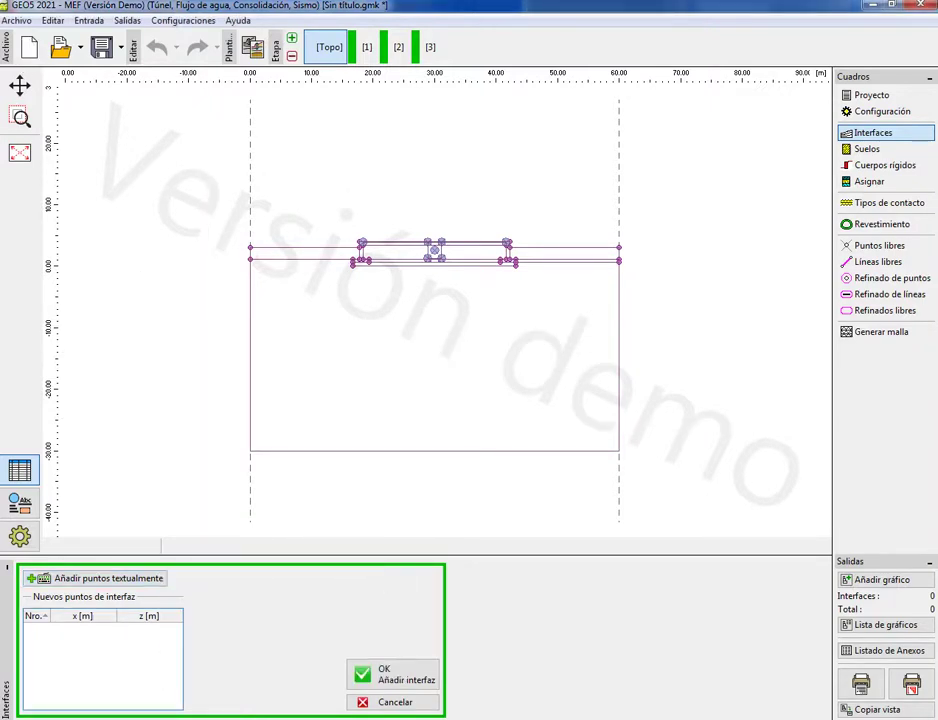
left_click(400, 703)
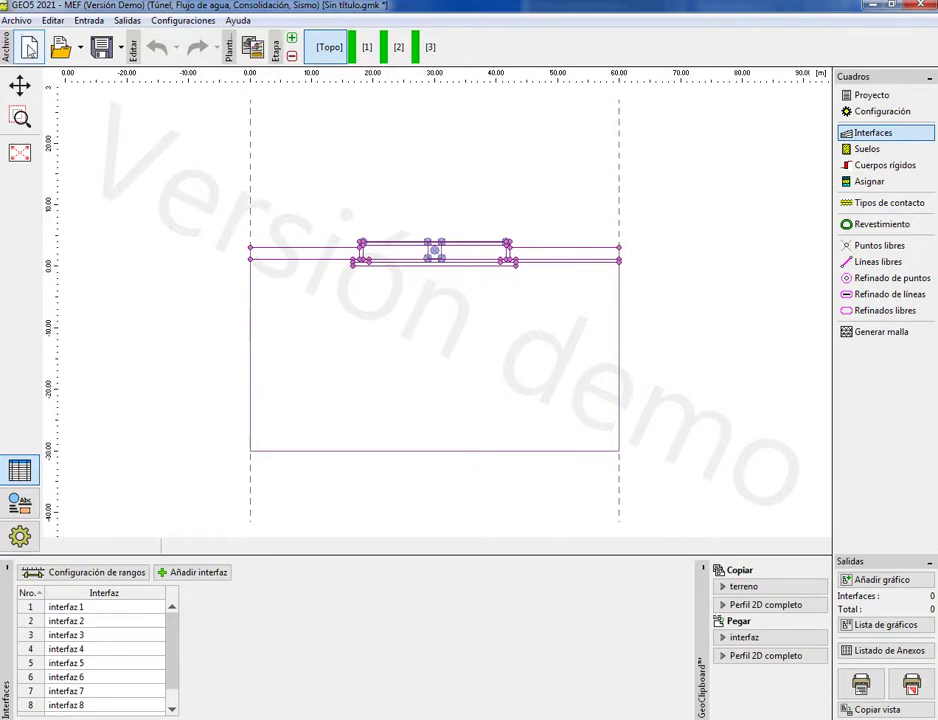
left_click(16, 20)
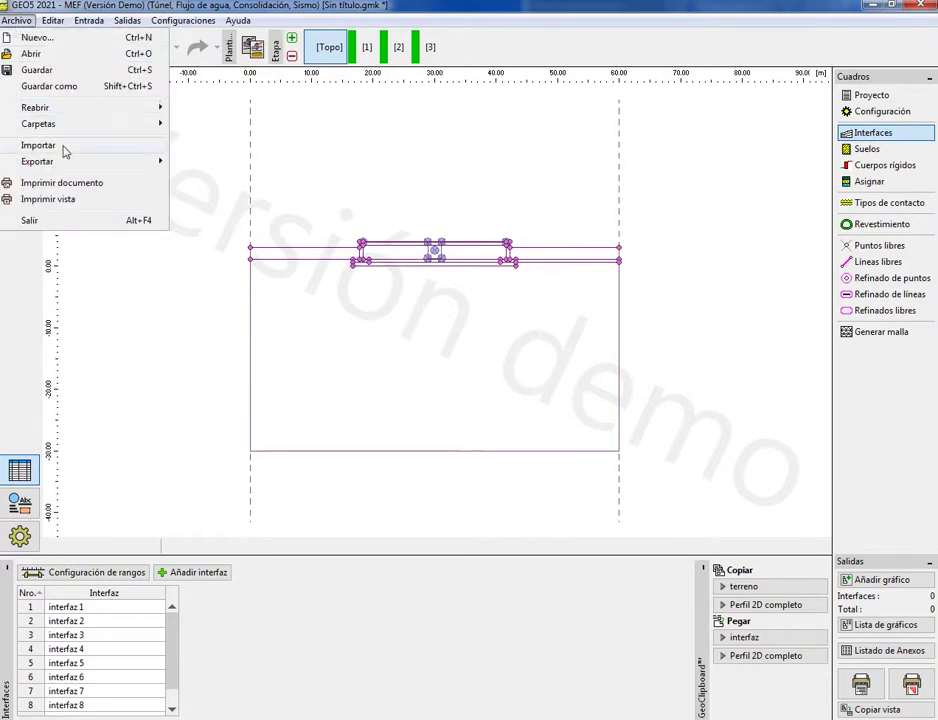
mouse_move(61, 148)
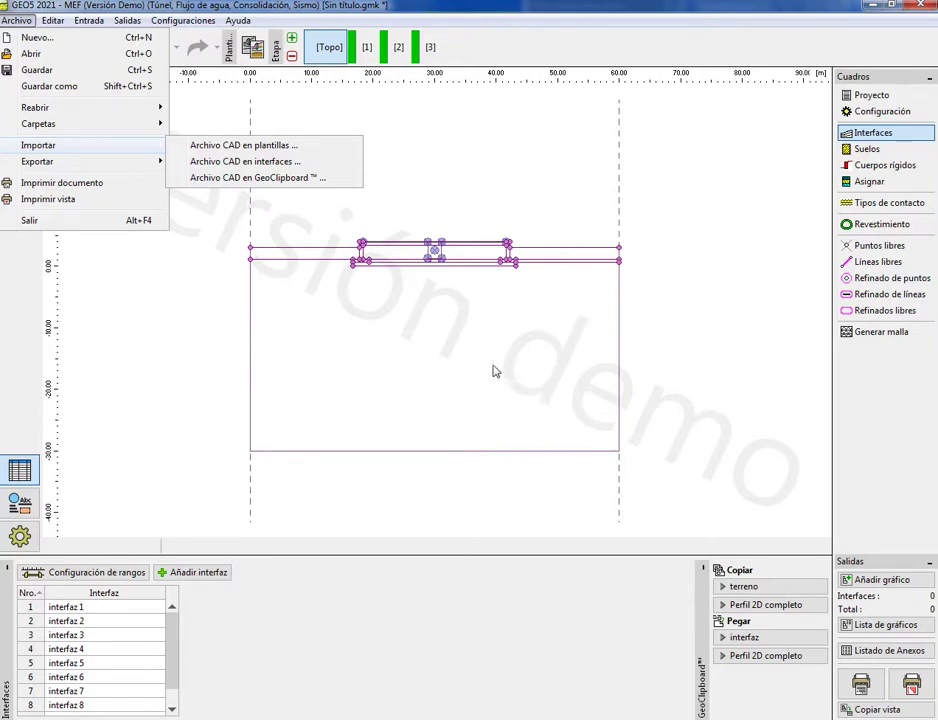
left_click(247, 167)
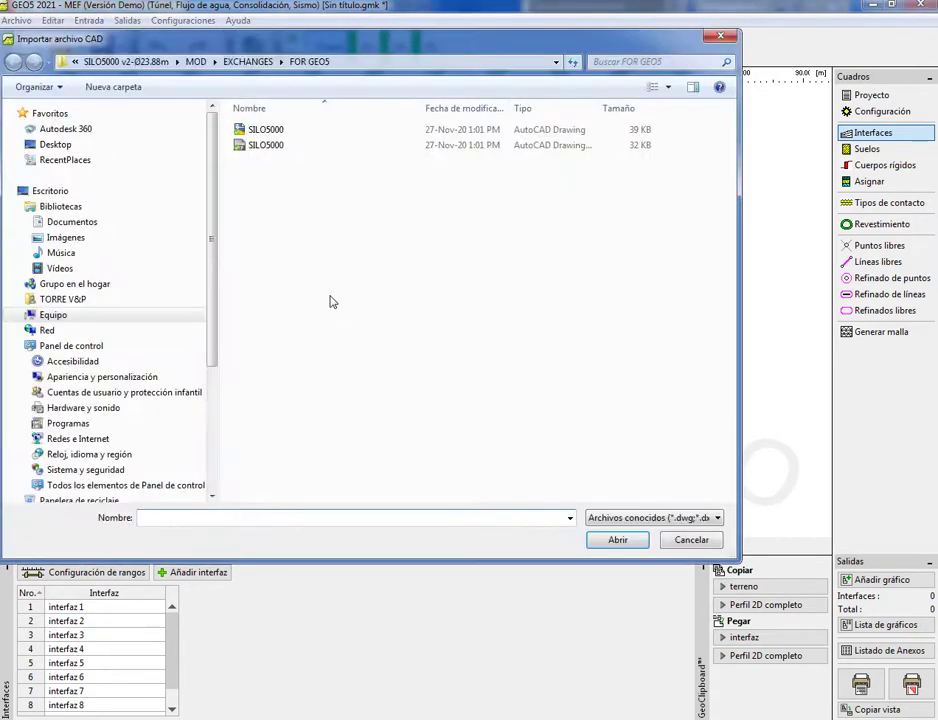
left_click(283, 148)
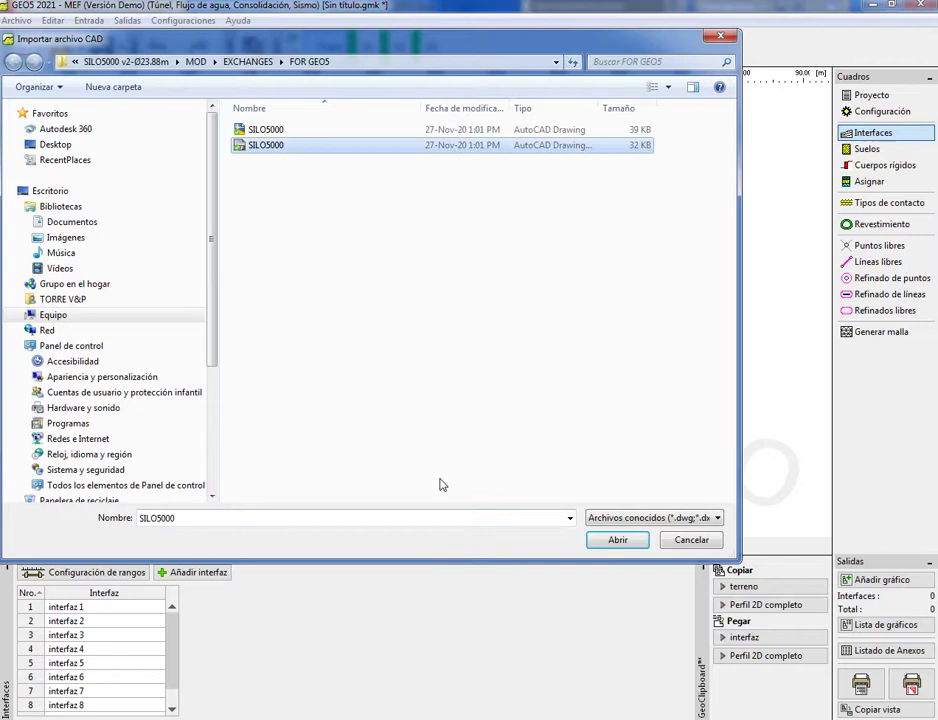
left_click(619, 540)
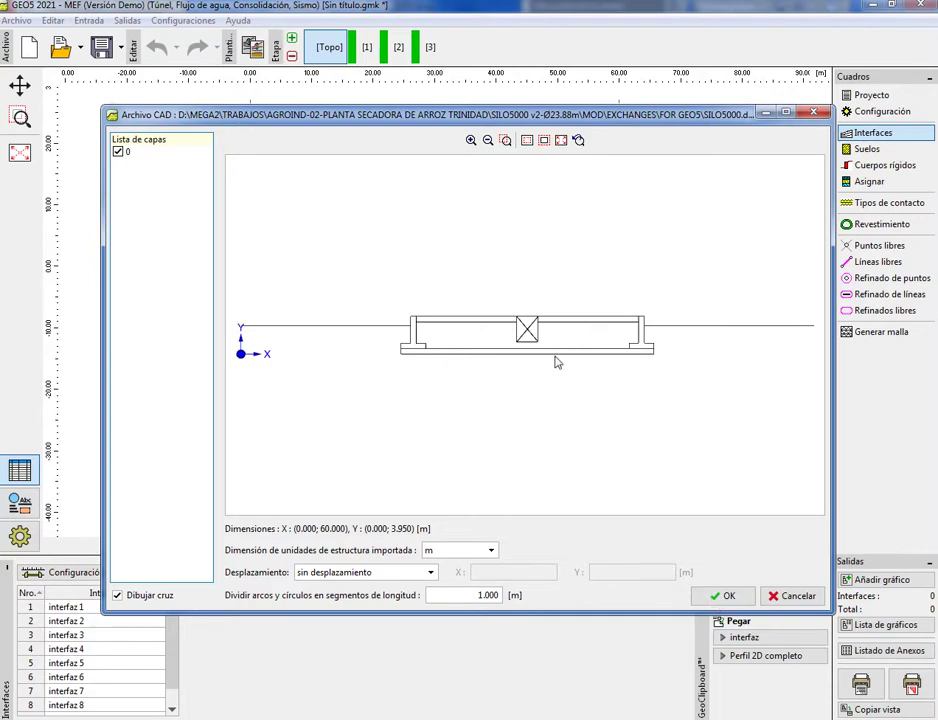
key("Return")
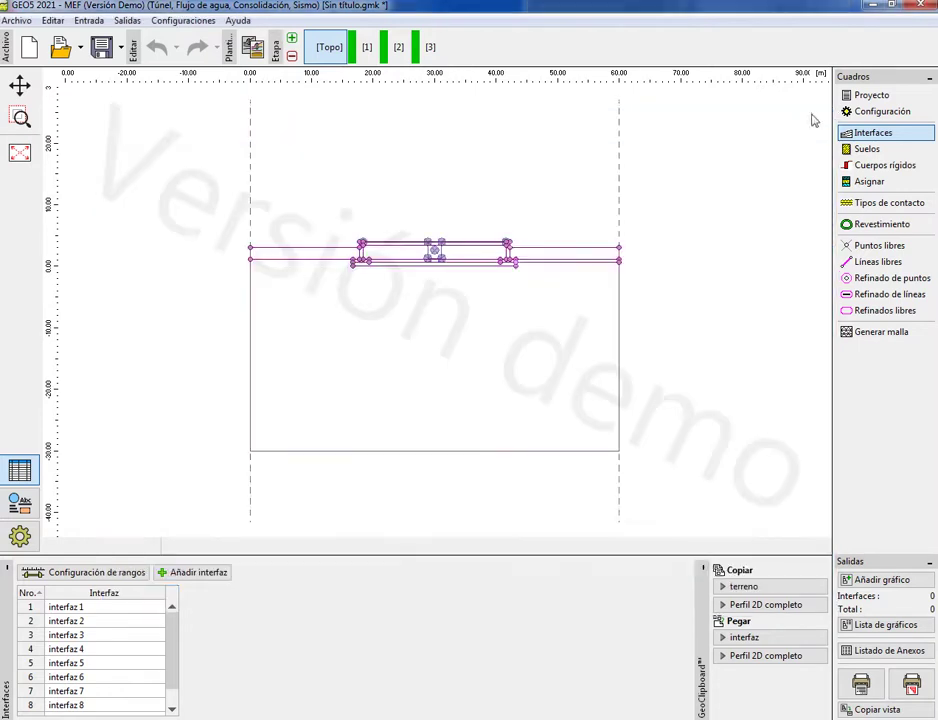
Step: Inspect the interface running along the ground surface and over the top of the foundation by selecting it
scroll(392, 255, "up", 2)
scroll(316, 234, "up", 3)
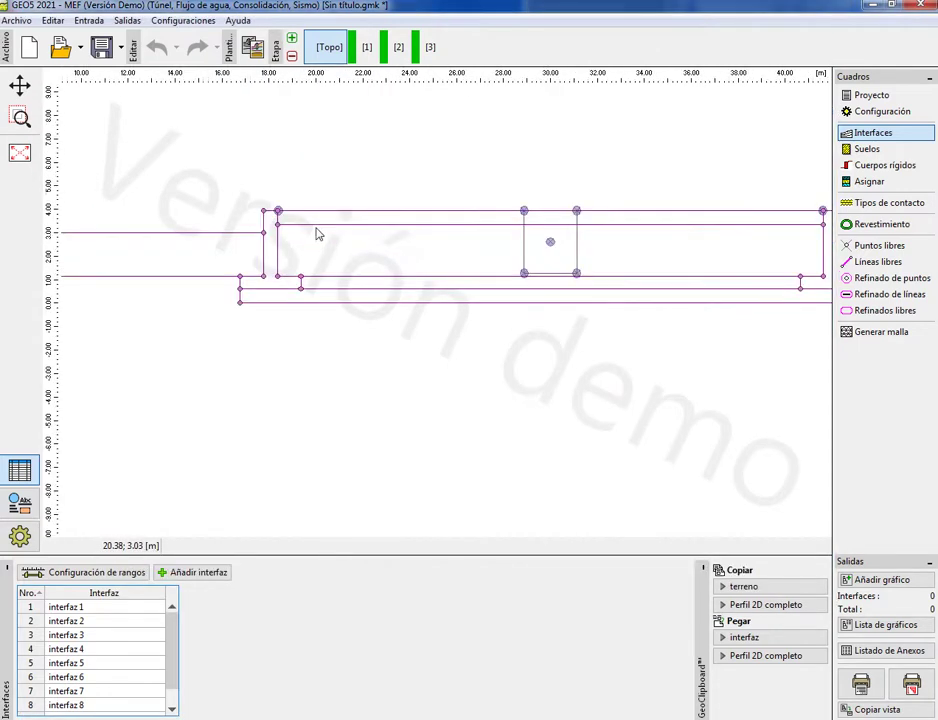
scroll(235, 280, "up", 2)
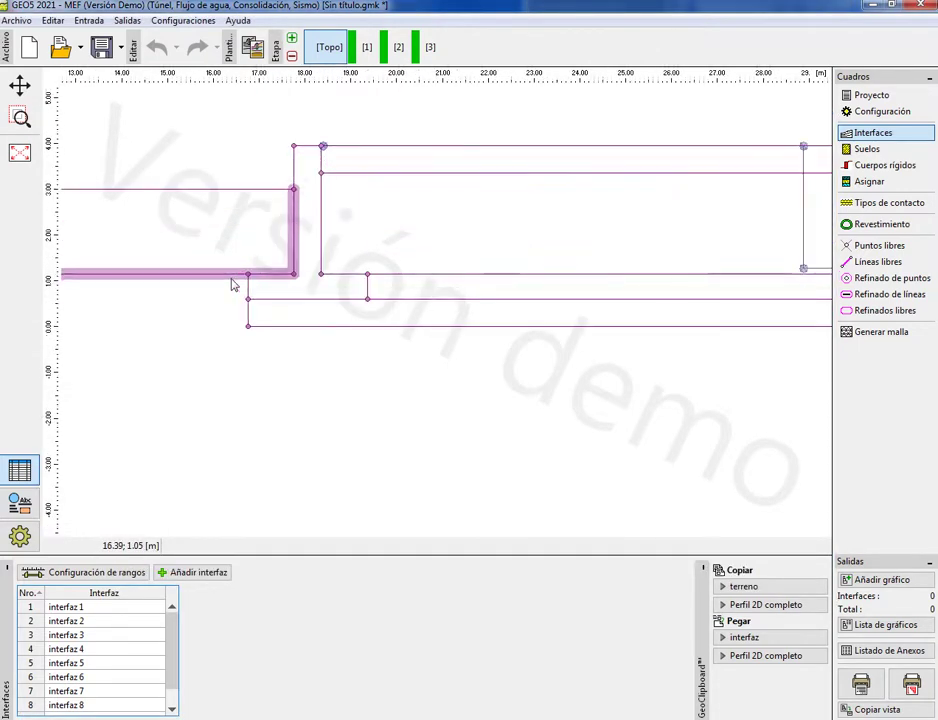
mouse_move(254, 464)
left_mouse_down()
mouse_move(202, 430)
mouse_move(570, 416)
left_mouse_up()
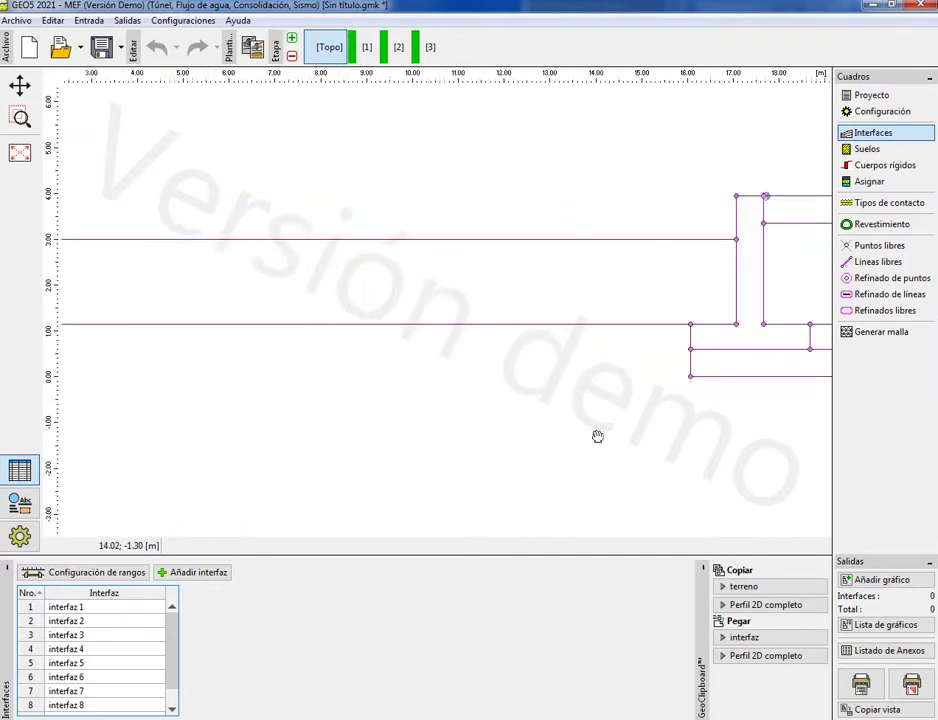
scroll(386, 386, "down", 2)
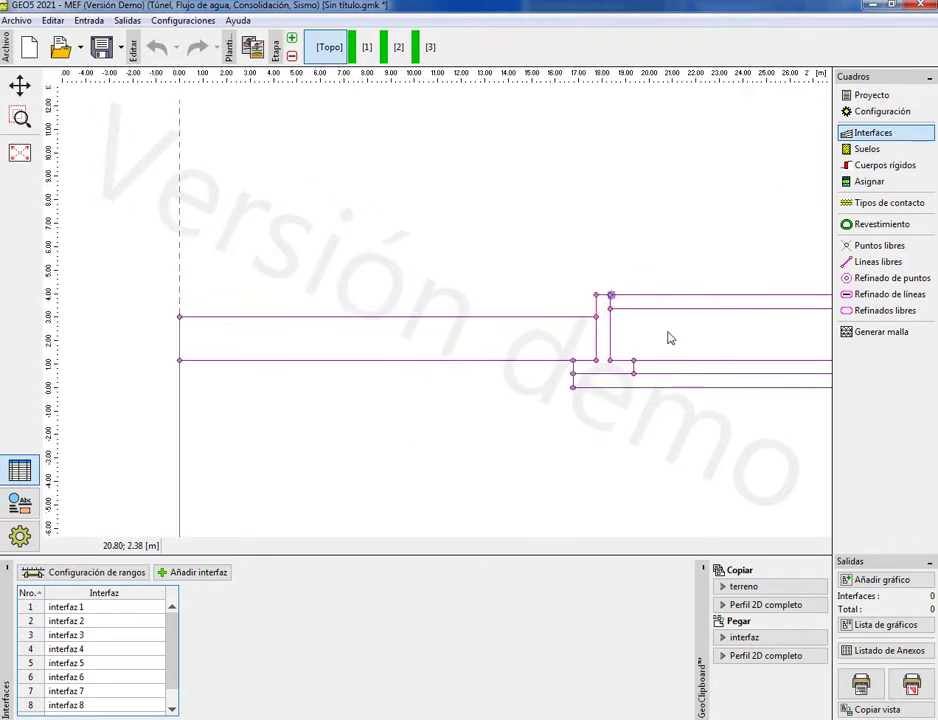
mouse_move(565, 320)
left_mouse_down()
mouse_move(379, 356)
mouse_move(254, 336)
left_mouse_up()
left_click(252, 334)
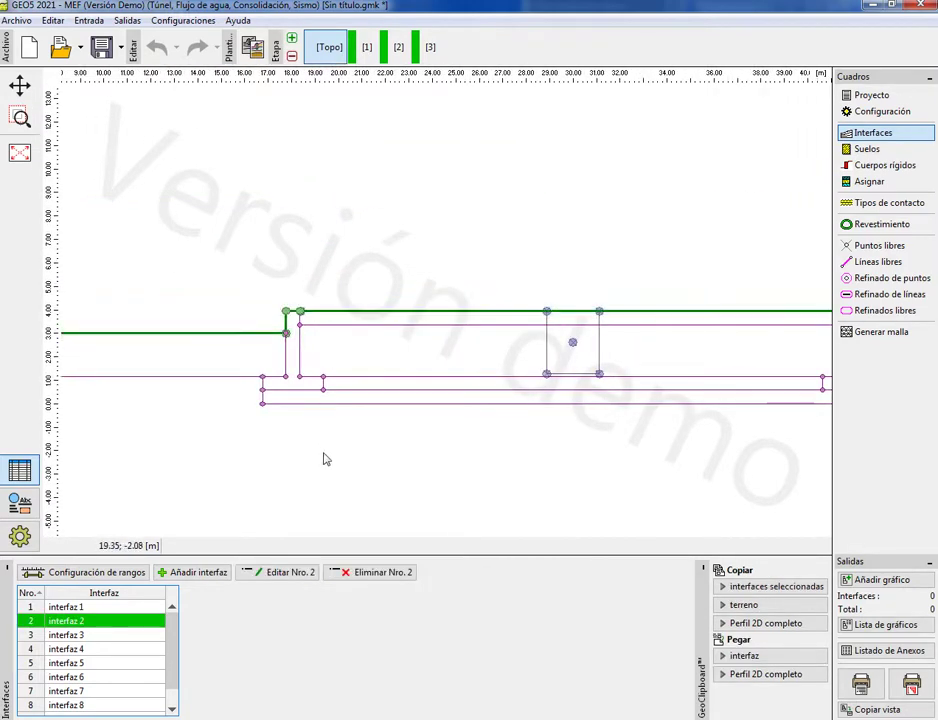
scroll(310, 448, "down", 2)
scroll(354, 488, "up", 1)
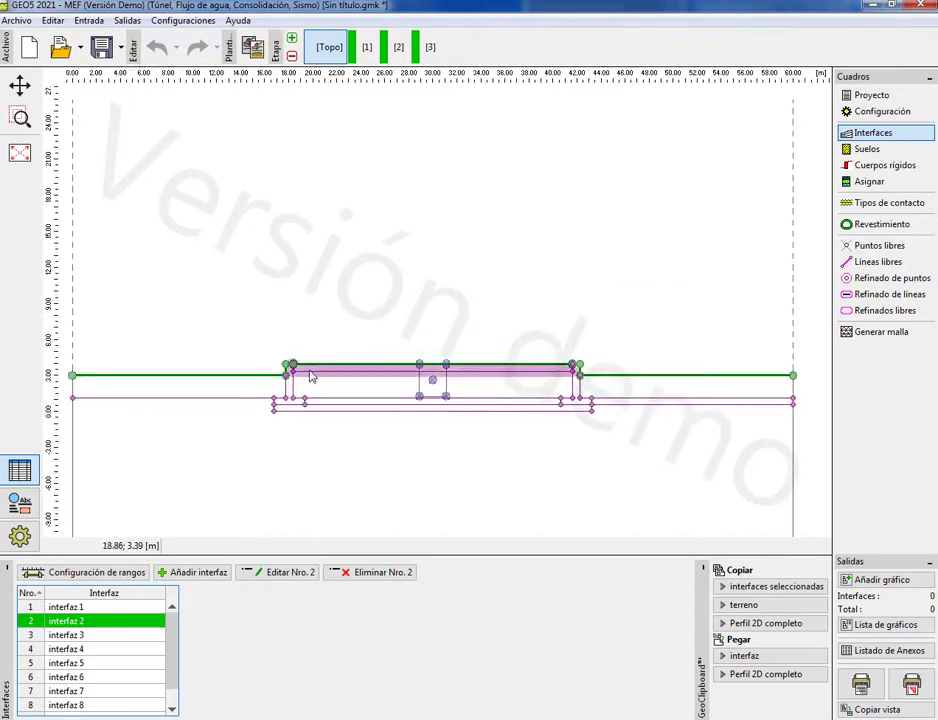
left_click(316, 419)
Step: Inspect the interfaces forming the outer face, inner face and footing base of the left wall by selecting each one
scroll(316, 419, "up", 8)
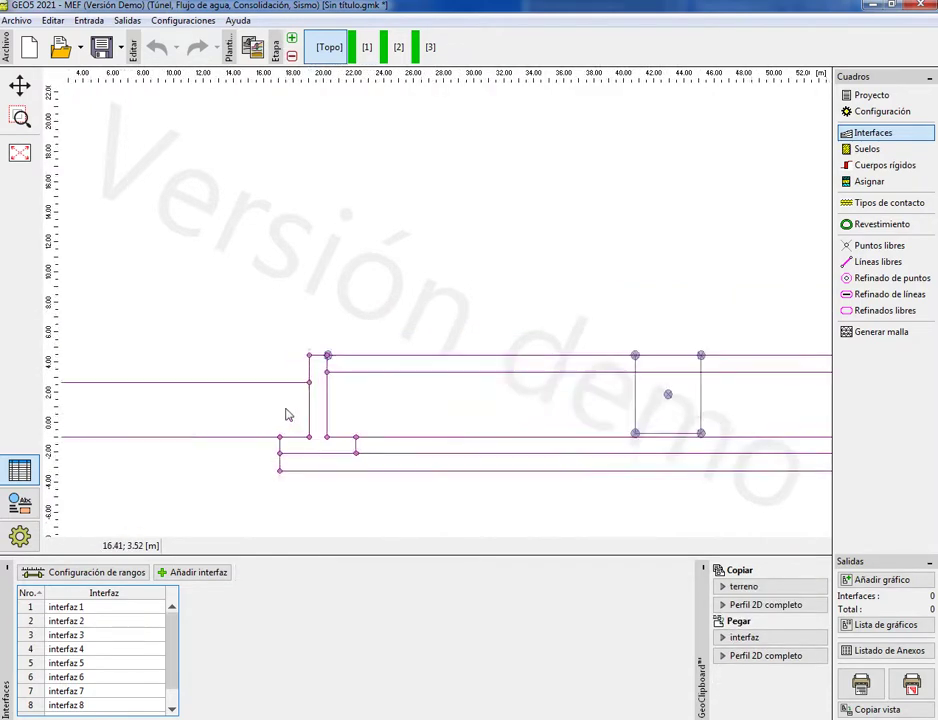
left_click(344, 420)
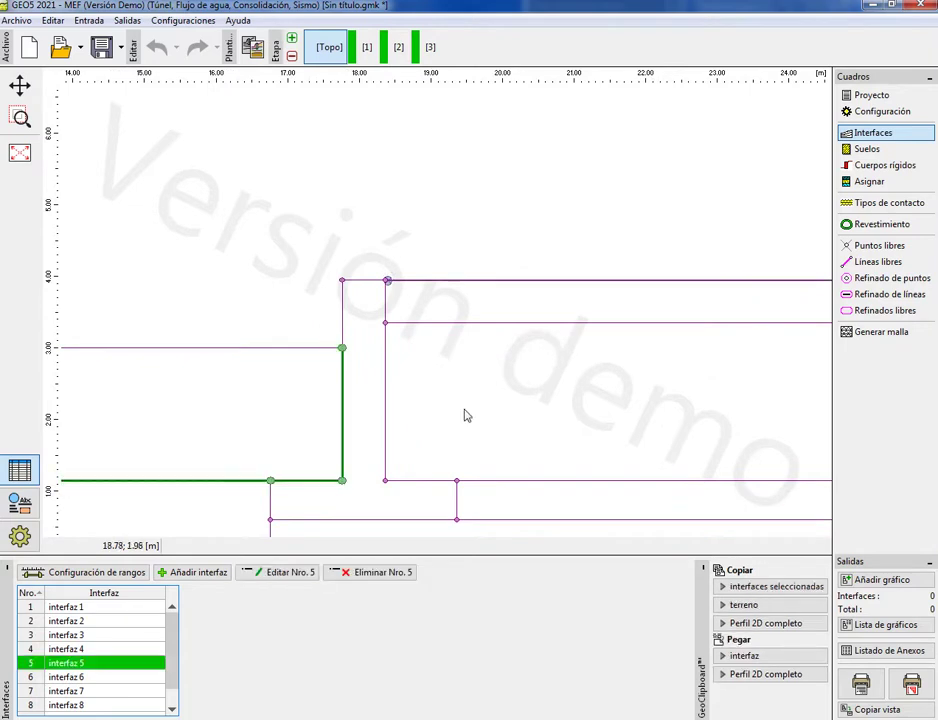
scroll(465, 415, "down", 4)
left_click(374, 470)
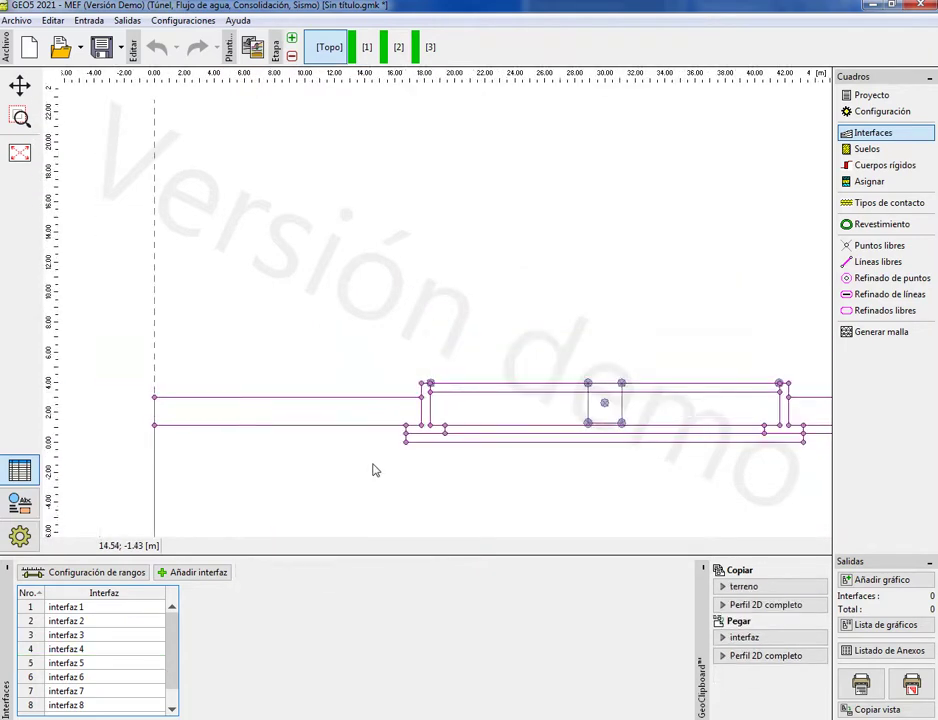
scroll(431, 431, "up", 5)
left_click(433, 404)
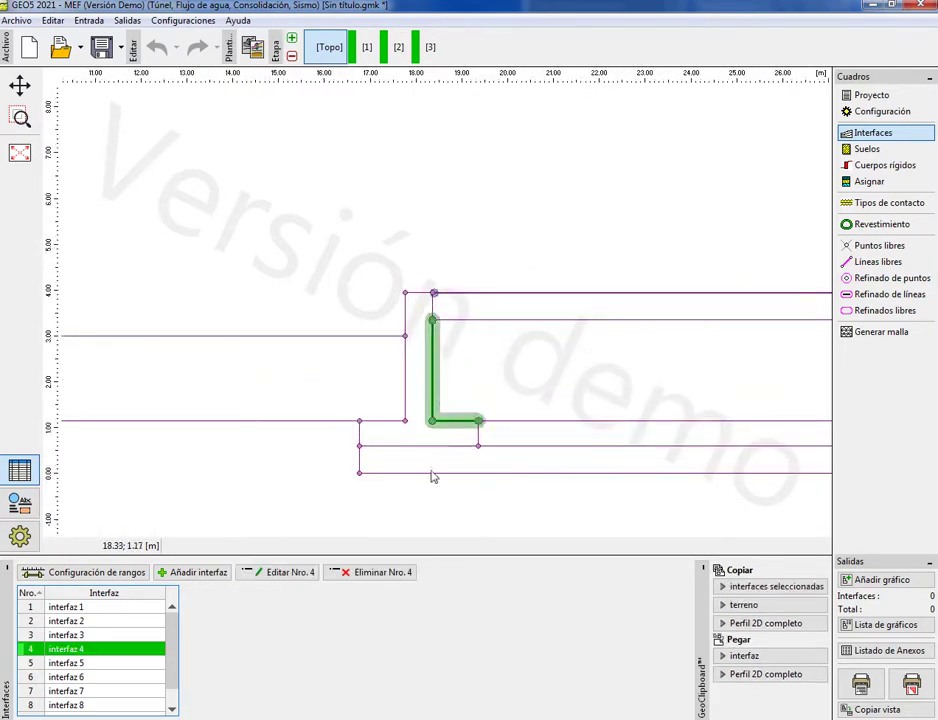
left_click(450, 452)
scroll(387, 465, "down", 5)
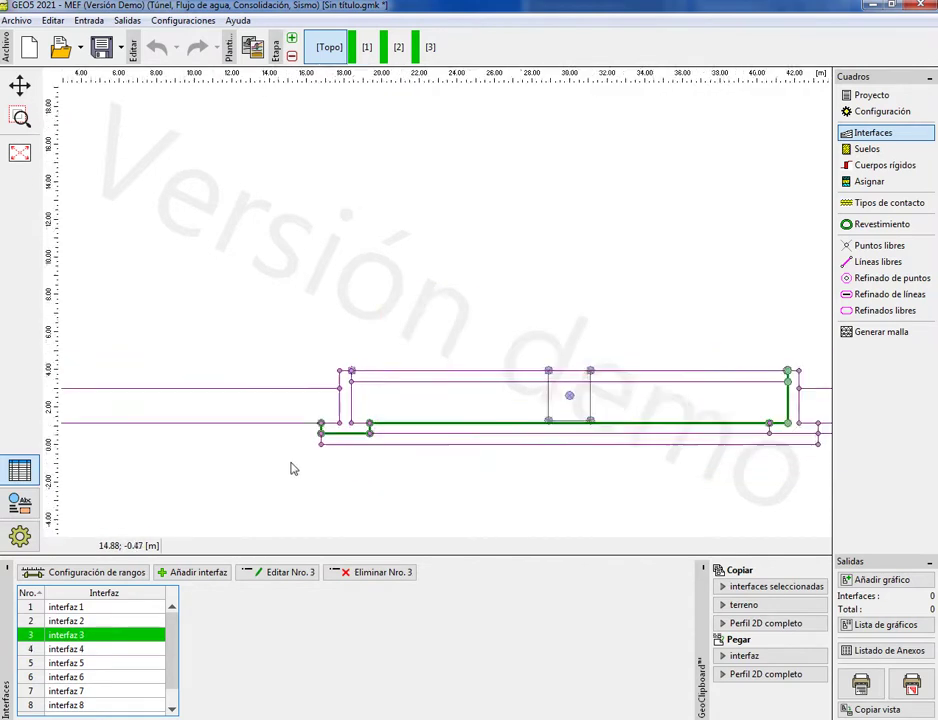
left_click(522, 513)
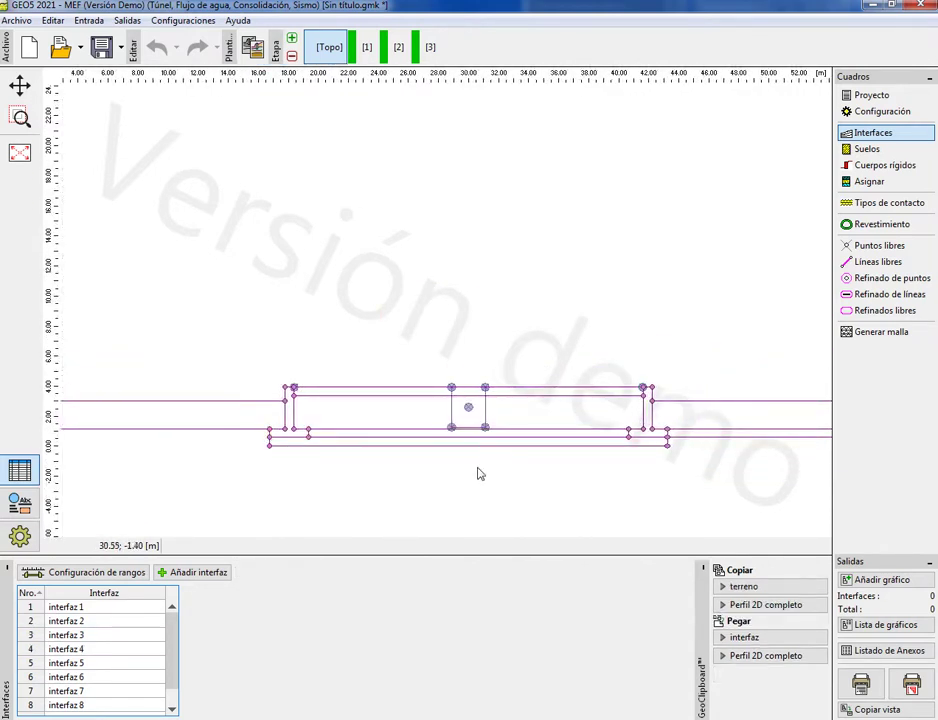
Step: Examine the free points and free lines that outline the central rectangular opening beneath the slab
scroll(470, 408, "up", 4)
left_click_drag(528, 406, 476, 348)
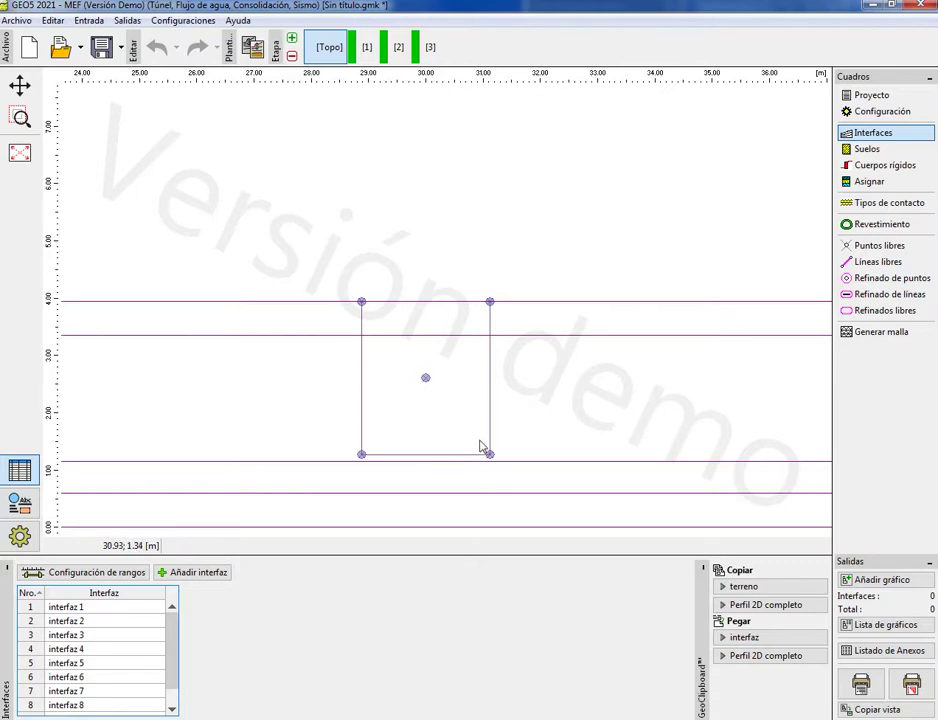
scroll(538, 396, "down", 3)
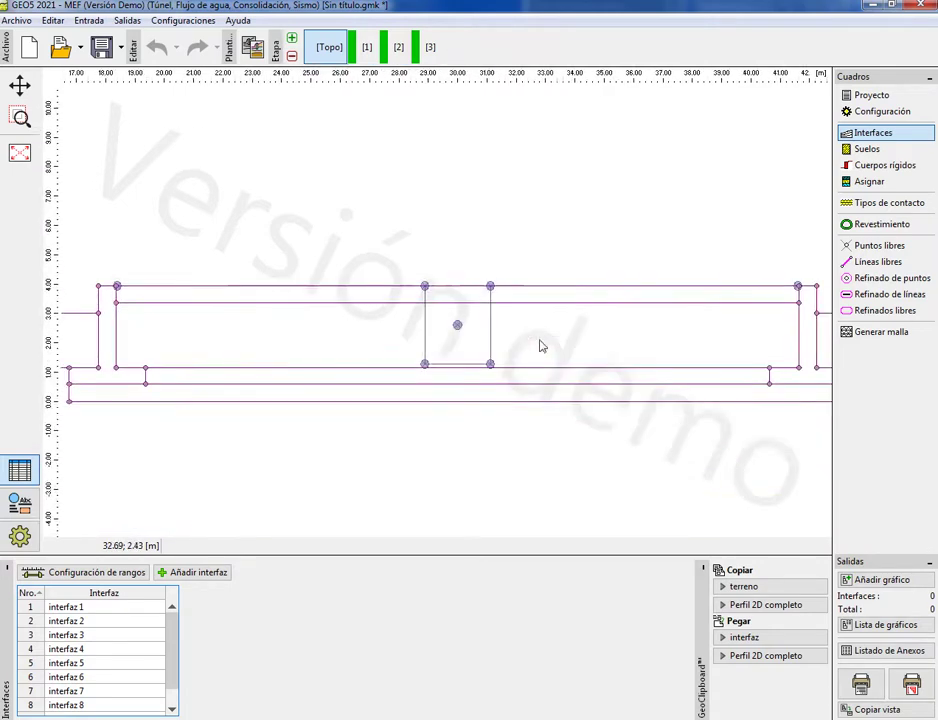
Step: Review the material models and basic parameters offered for a new soil, without adding one
left_click(893, 152)
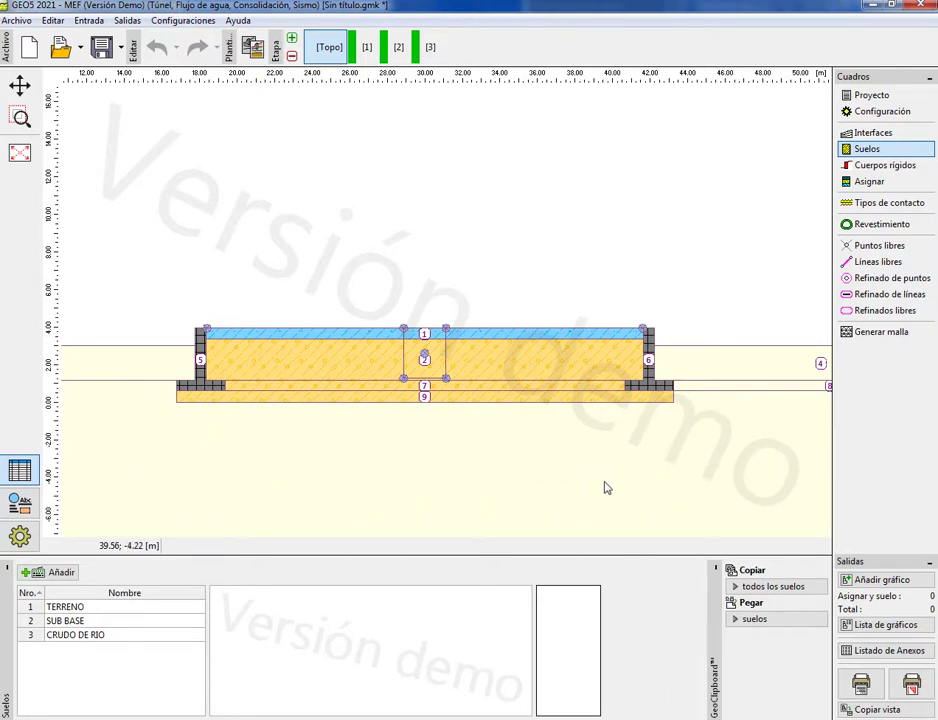
left_click(58, 576)
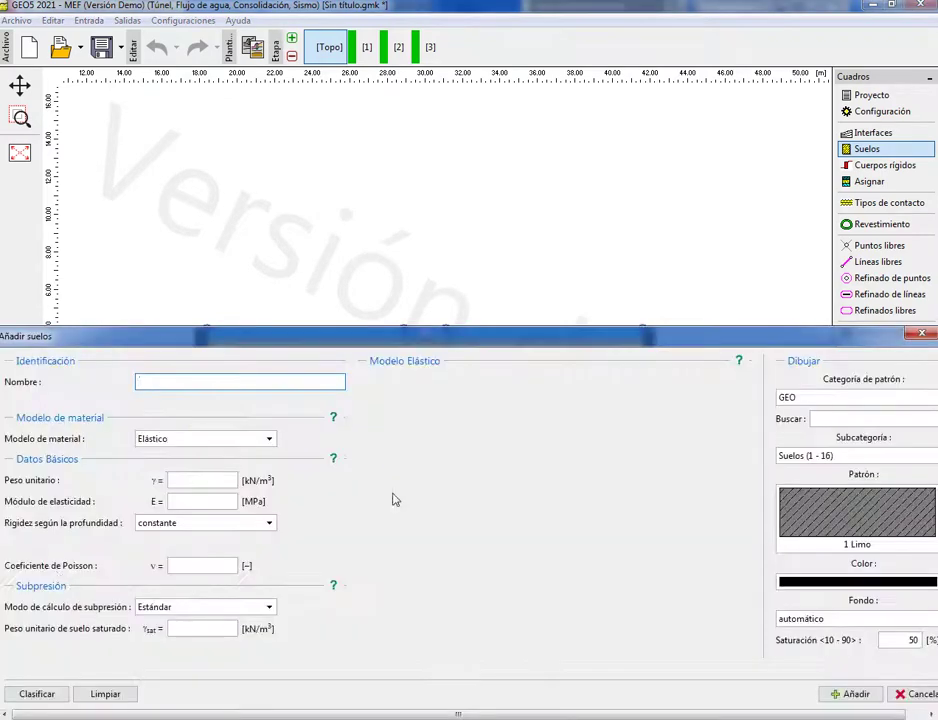
left_click_drag(525, 347, 572, 178)
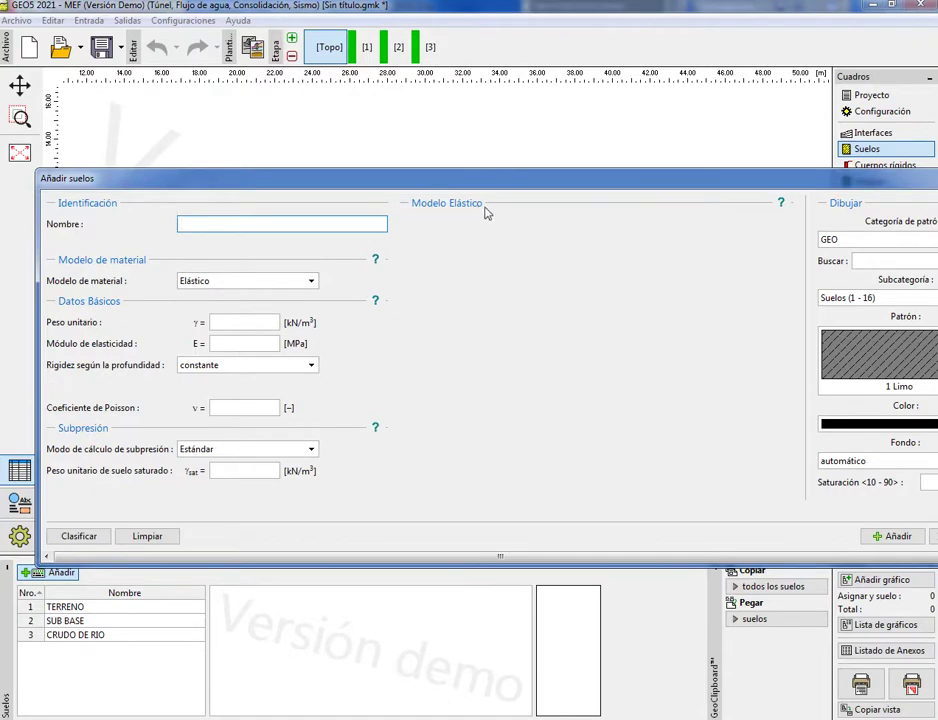
mouse_move(548, 182)
left_mouse_down()
mouse_move(517, 177)
mouse_move(530, 180)
left_mouse_up()
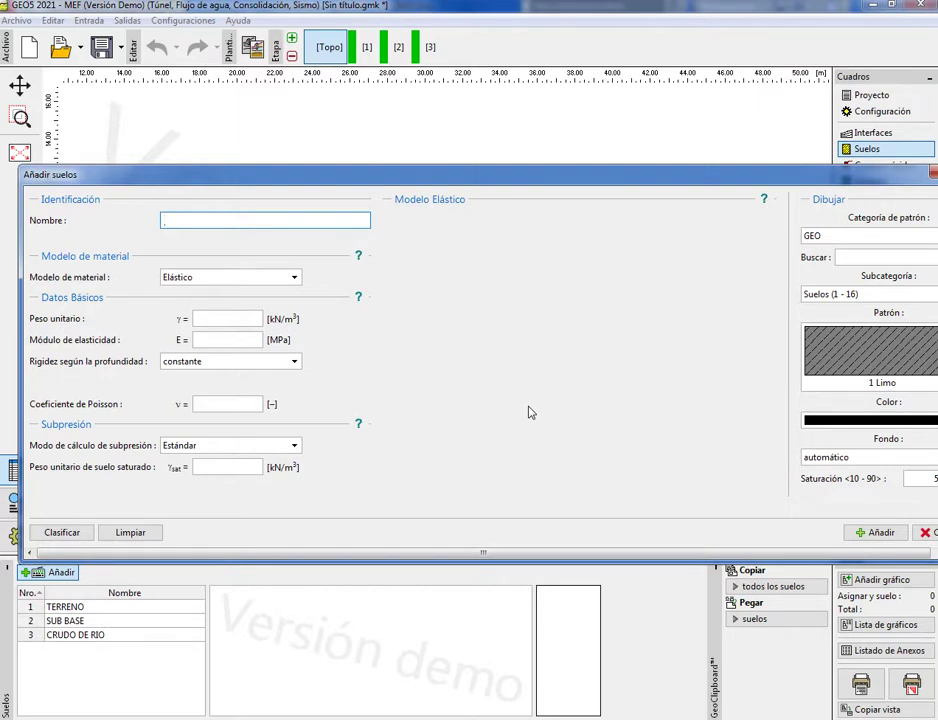
left_click(295, 279)
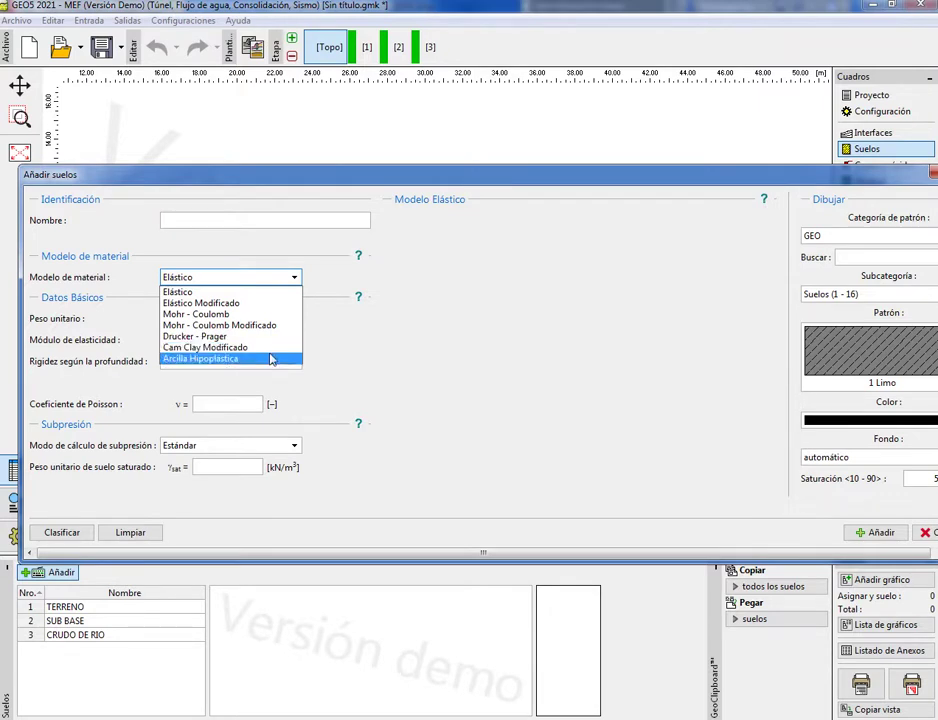
left_click(437, 348)
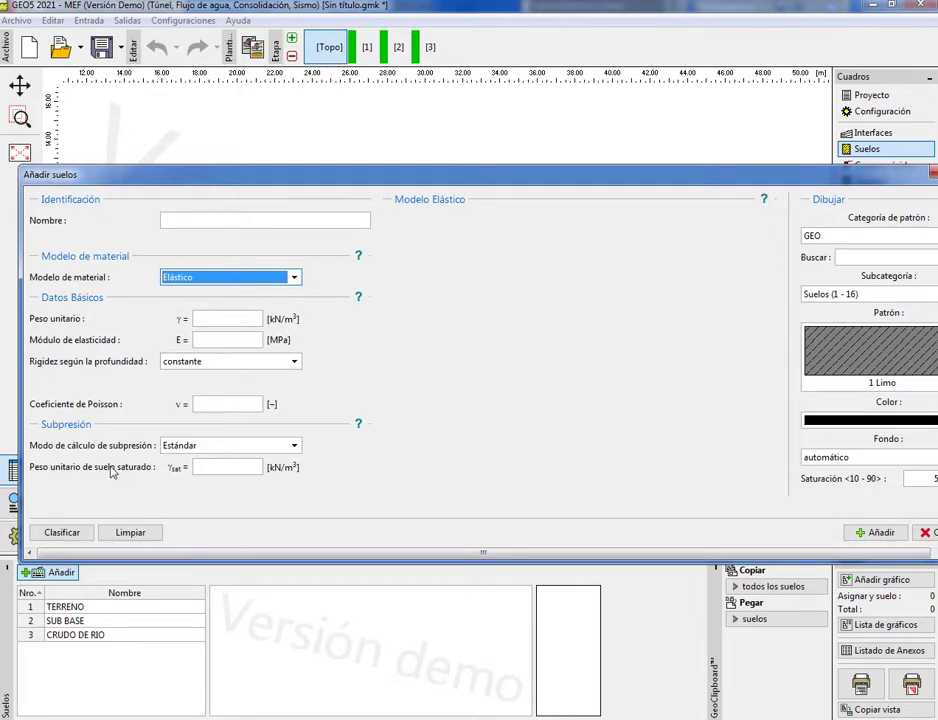
left_click(932, 176)
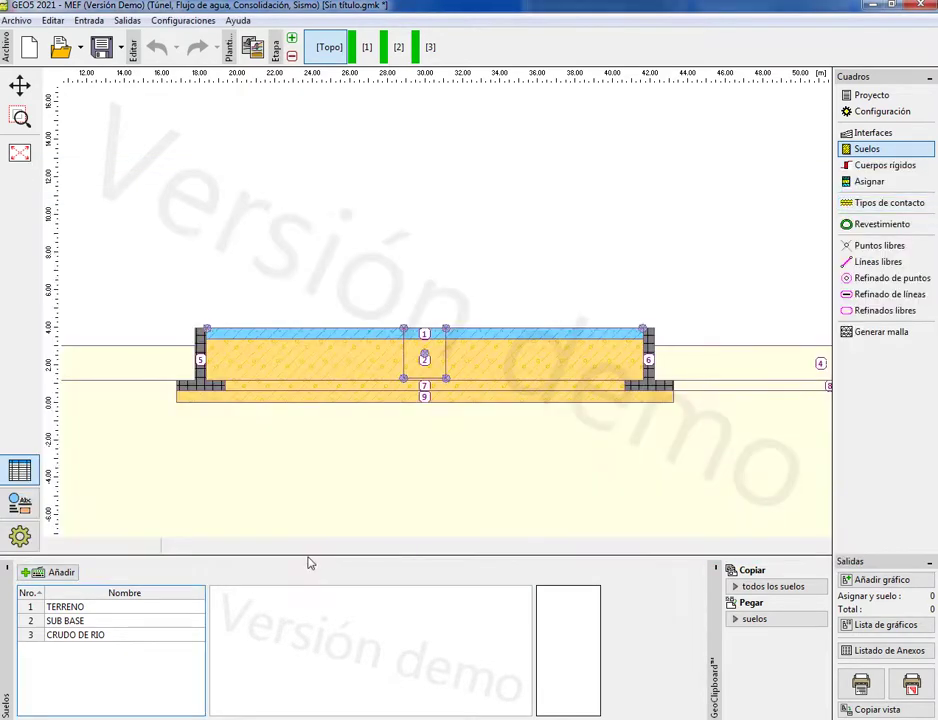
Step: Review the material model, basic data and drawing pattern of the TERRENO soil, without changing them
left_click(141, 611)
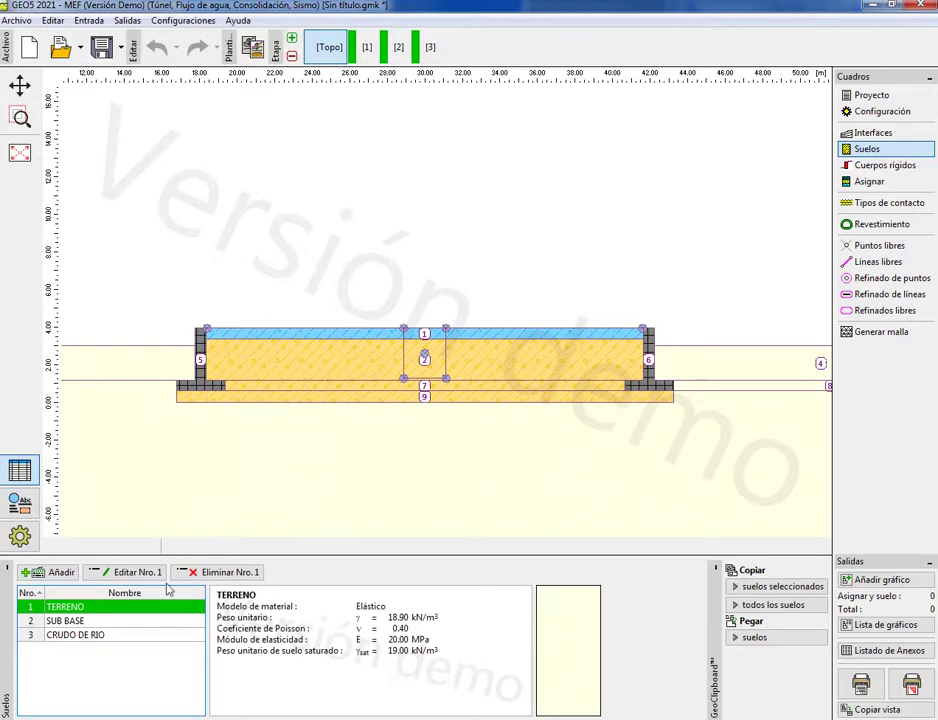
left_click(127, 572)
left_click_drag(450, 336, 490, 200)
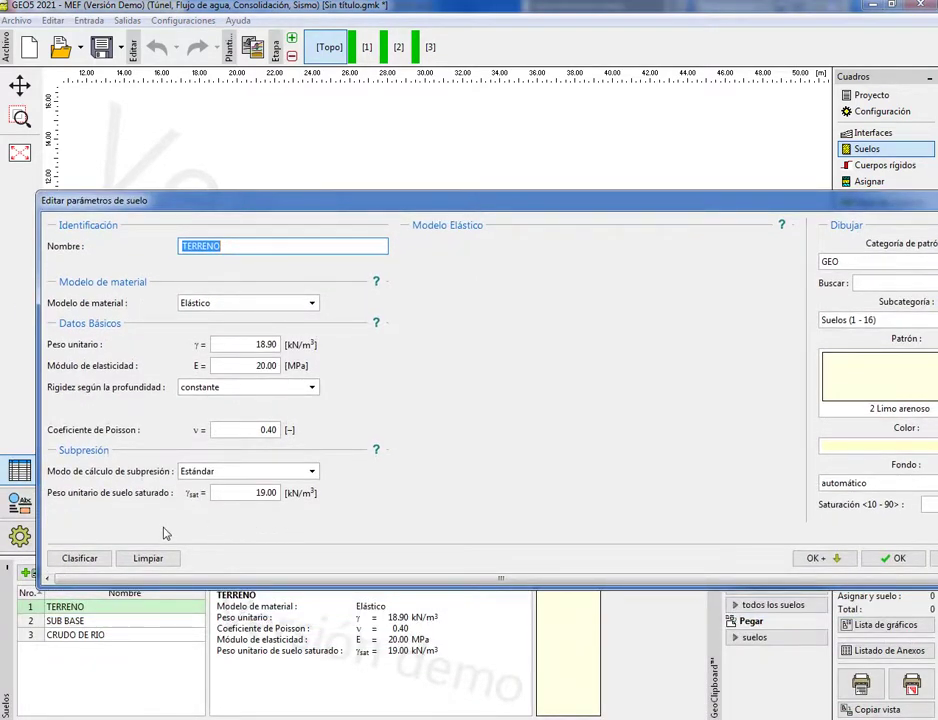
left_click_drag(820, 207, 770, 206)
left_click(896, 199)
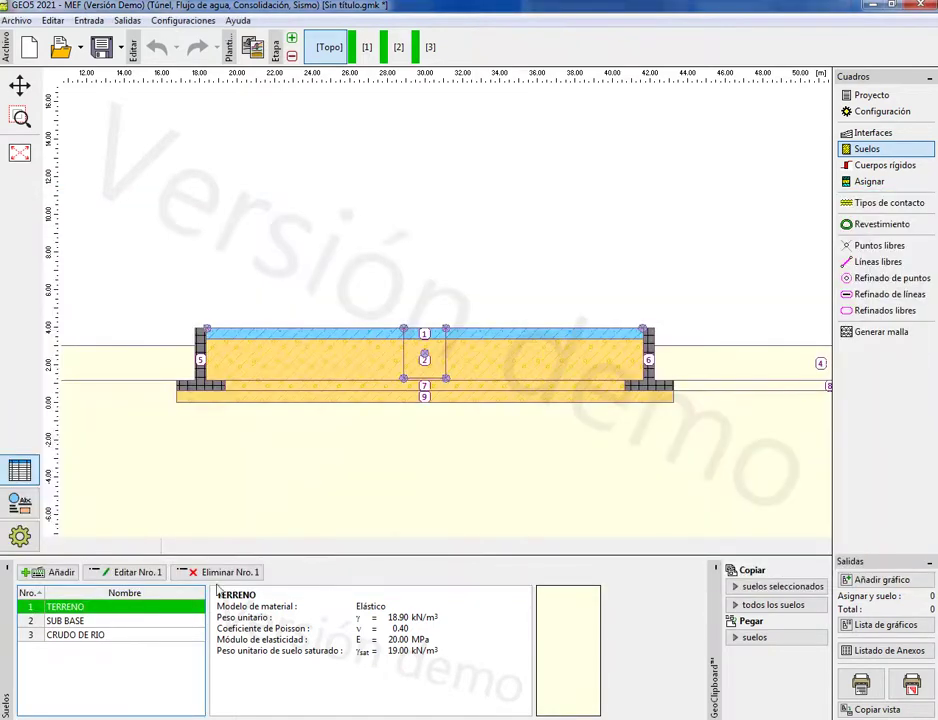
Step: Review the elastic parameters, uplift settings and drawing pattern of the SUB BASE soil, without changing them
left_click(136, 621)
left_click(132, 571)
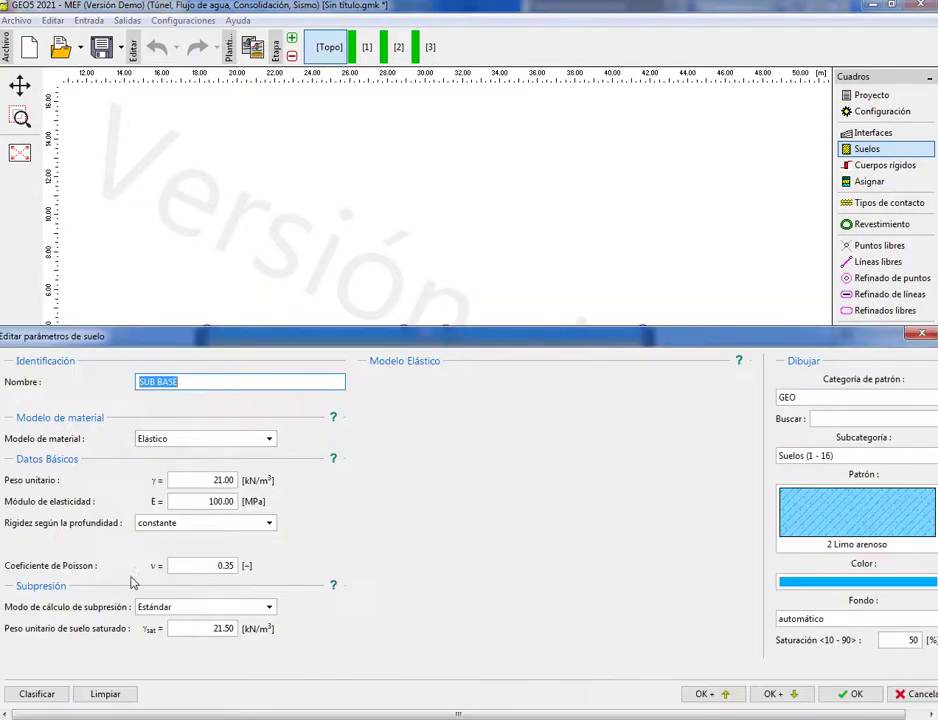
left_click_drag(420, 328, 495, 178)
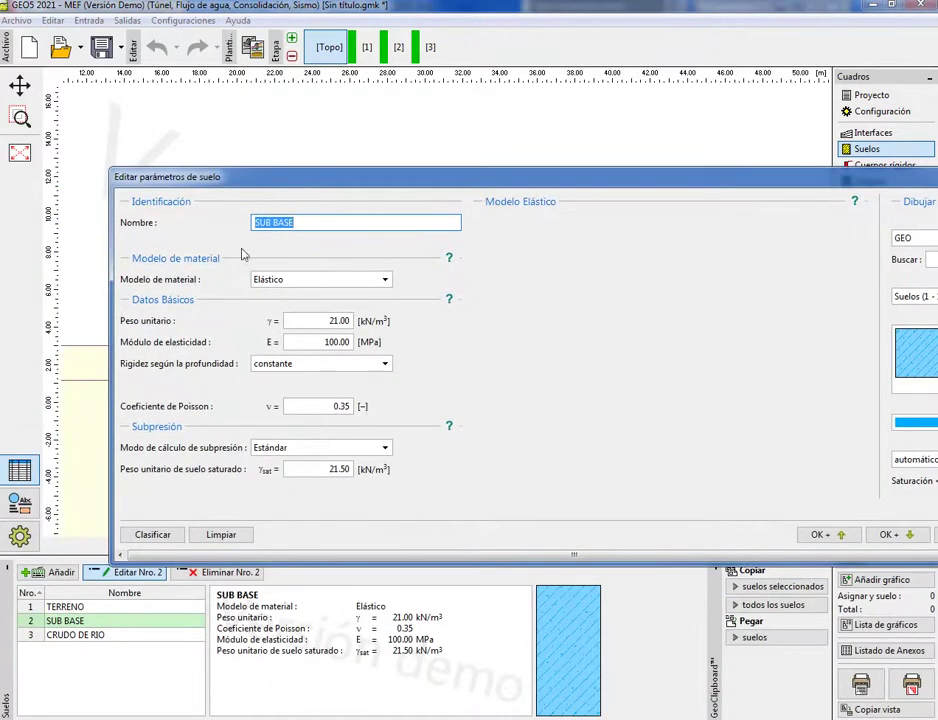
left_click_drag(673, 181, 455, 185)
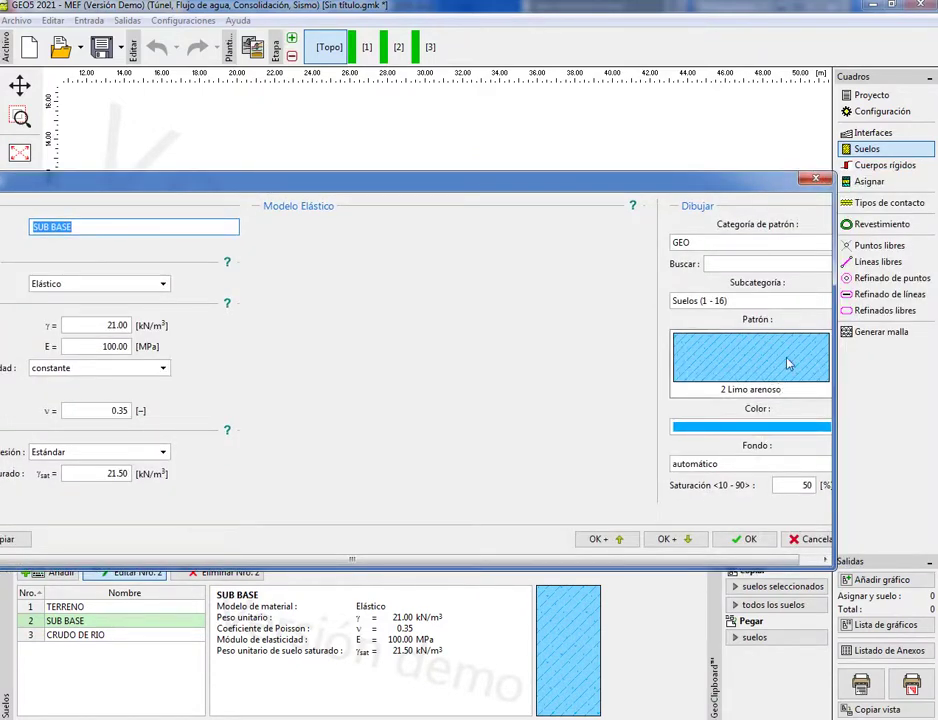
left_click(815, 179)
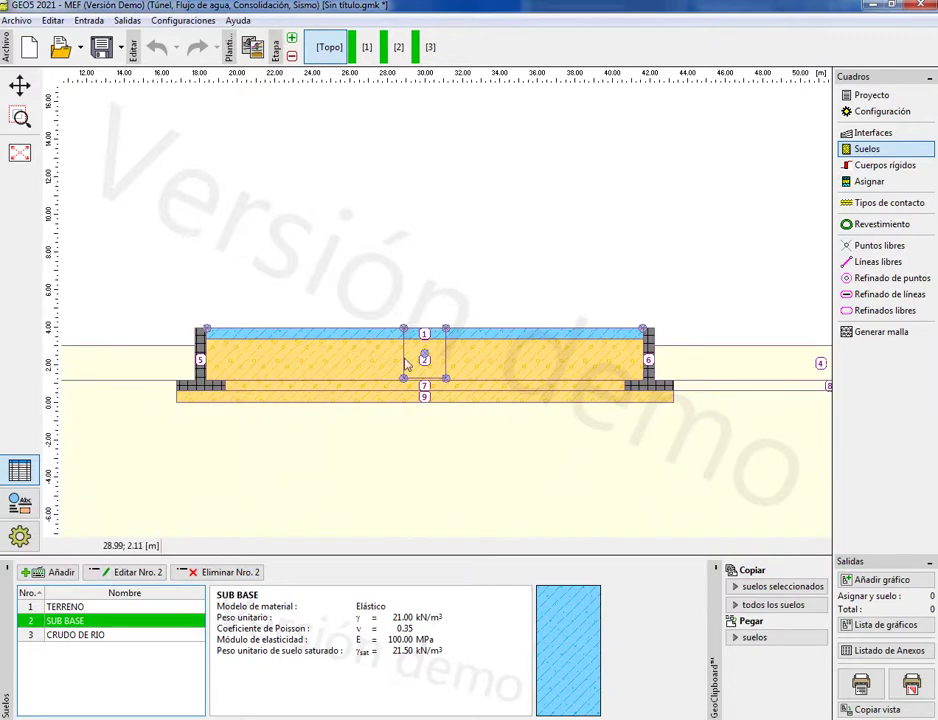
Step: Review the elastic parameters, uplift settings and drawing pattern of the CRUDO DE RIO soil, without changing them
left_click(152, 638)
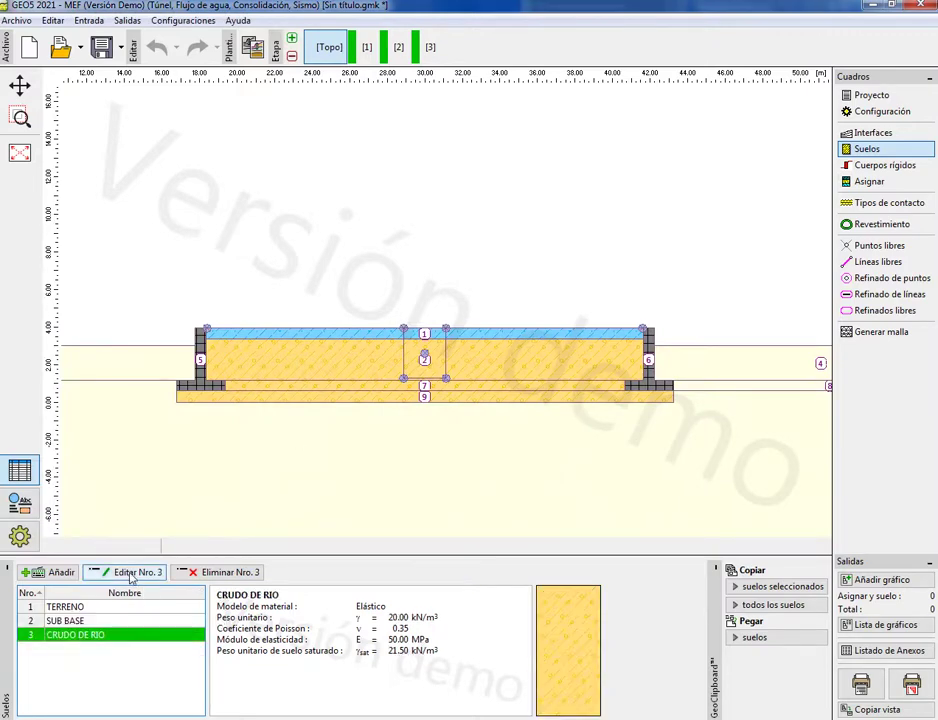
left_click(130, 572)
left_click_drag(494, 343, 628, 213)
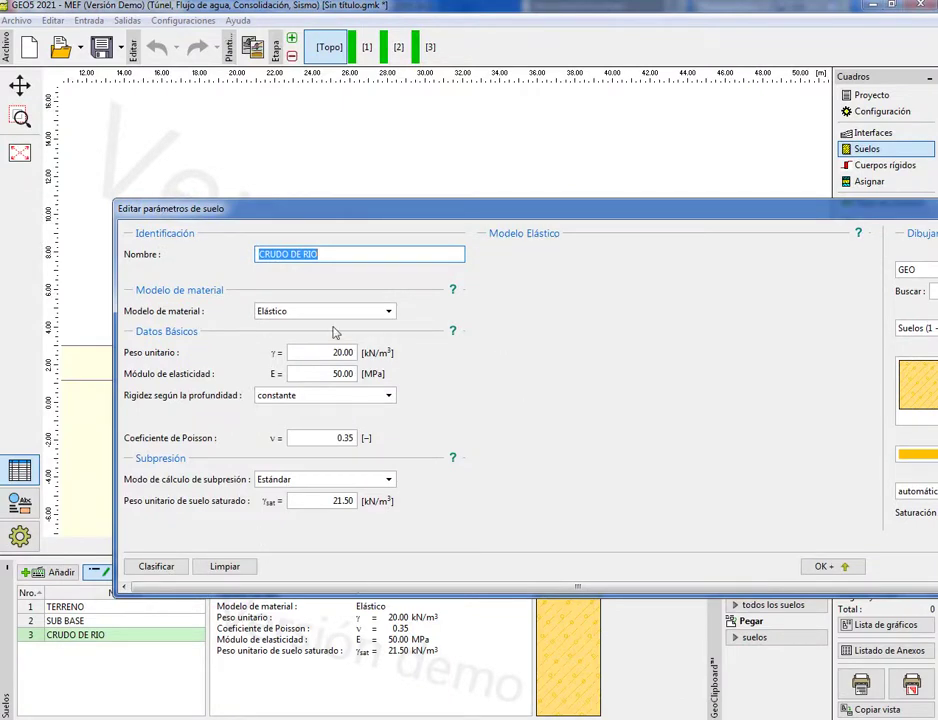
left_click_drag(706, 215, 513, 216)
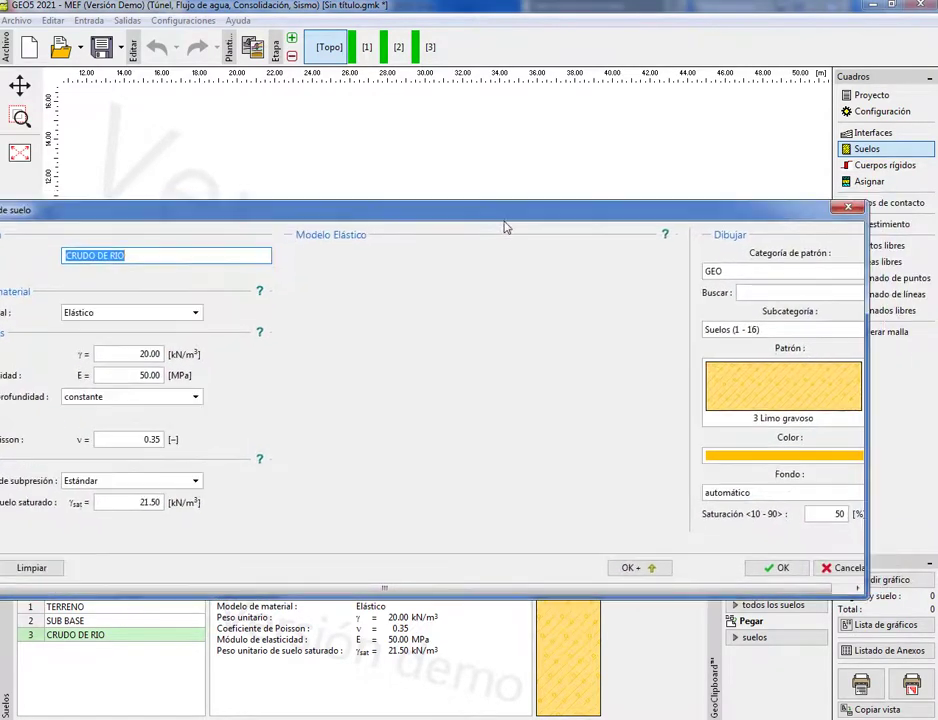
left_click(850, 210)
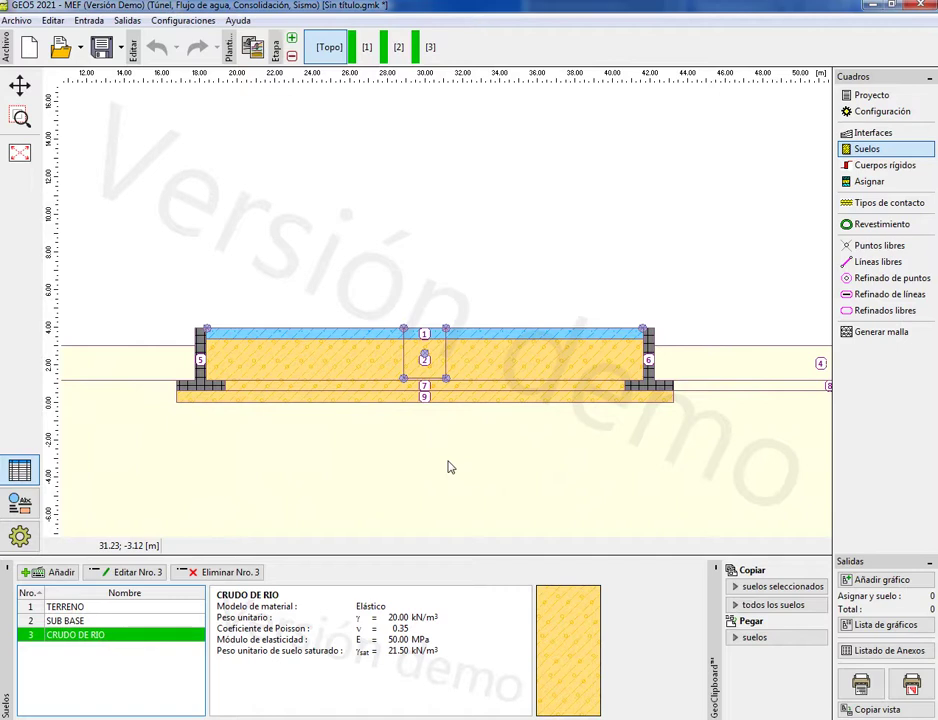
Step: Review the CONCRETO rigid body and the unit weight and pattern options for a new one, trying subcategory Otros (41 - 48), without adding it
left_click(890, 168)
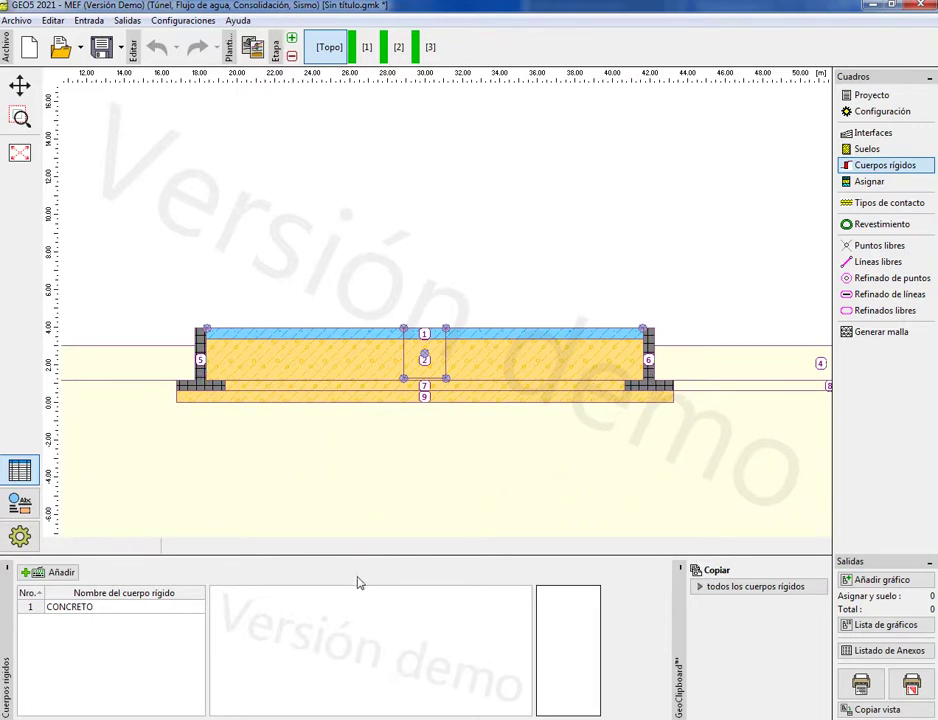
left_click(104, 610)
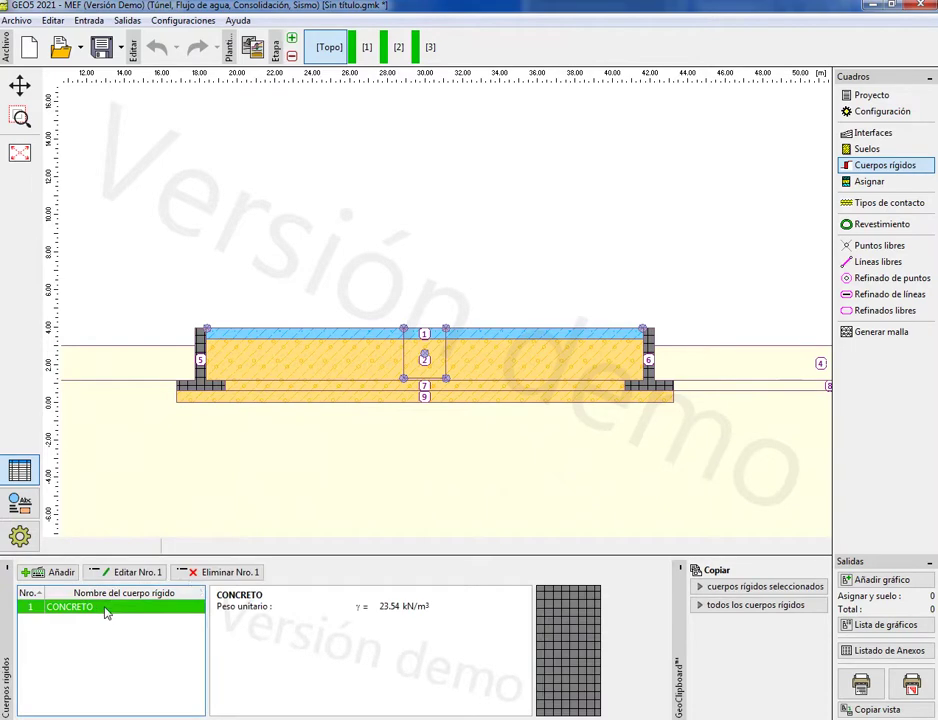
left_click(55, 576)
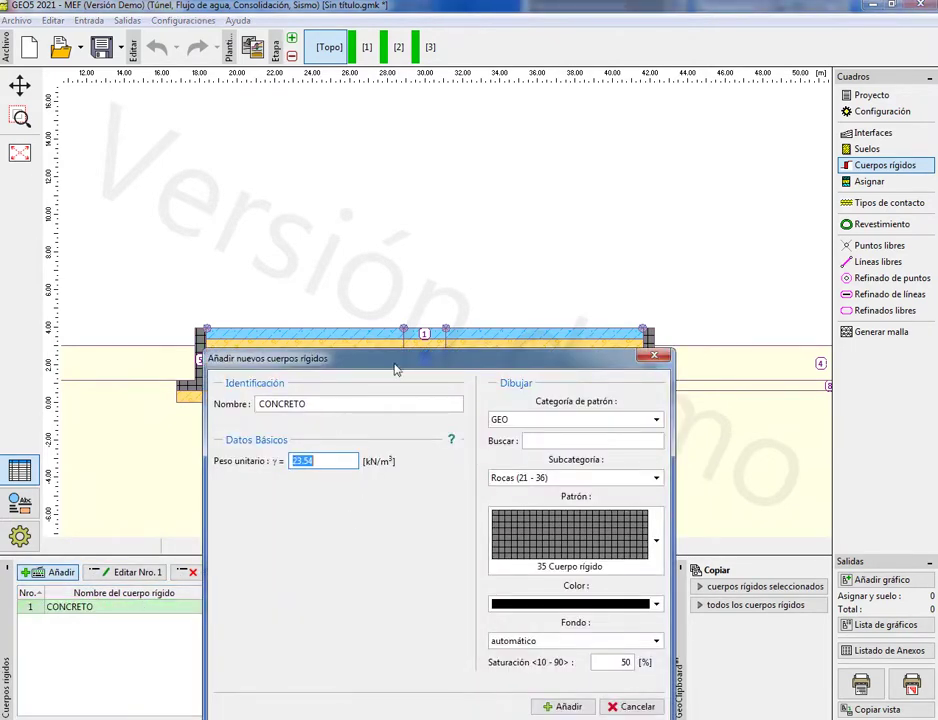
left_click_drag(397, 397, 397, 289)
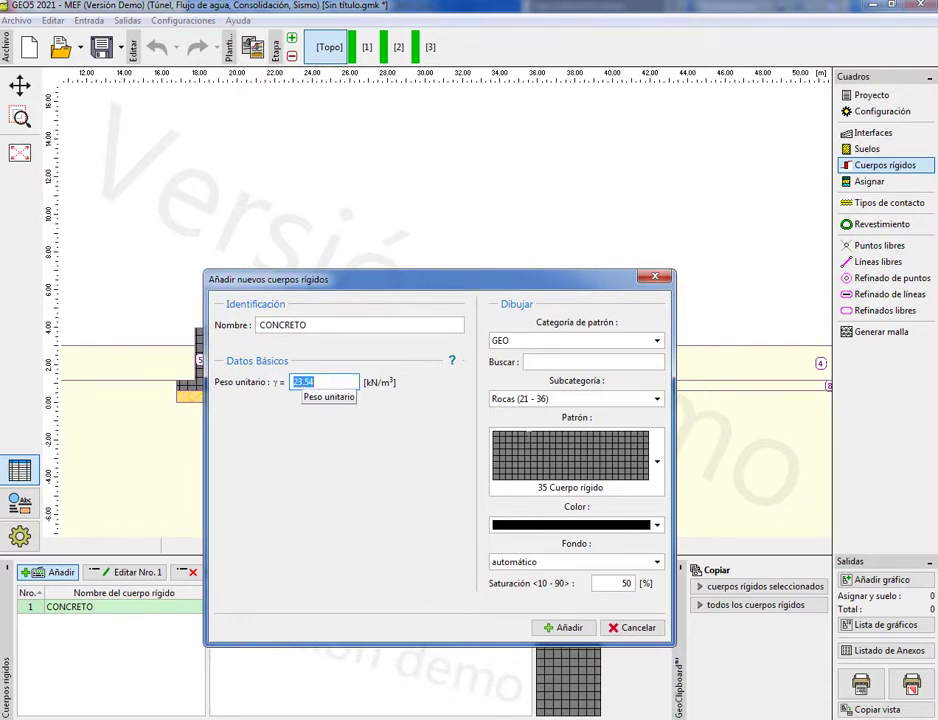
left_click(657, 400)
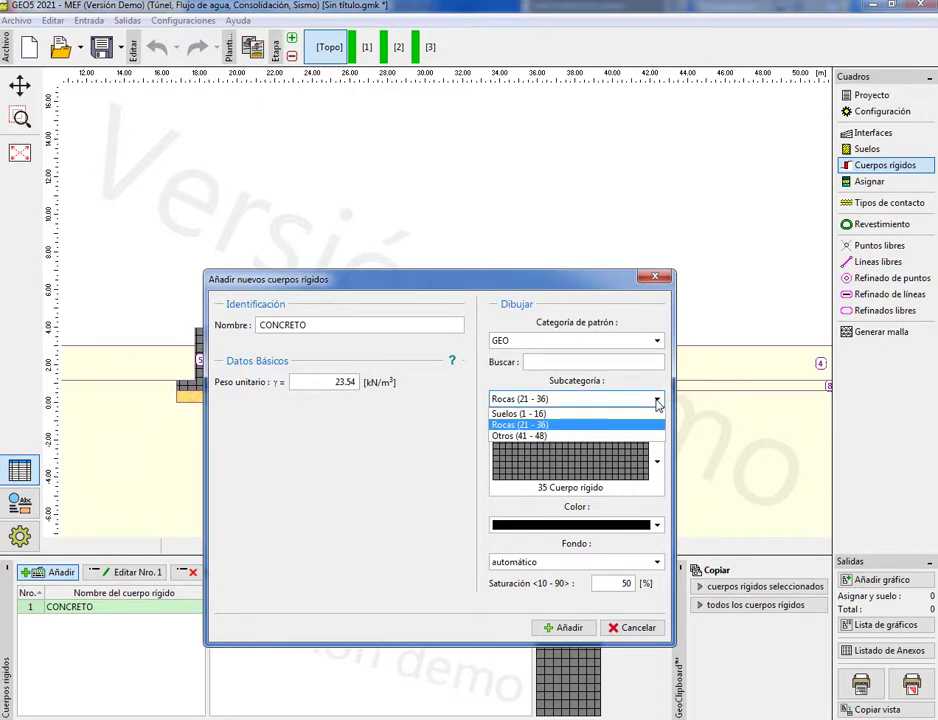
left_click(566, 437)
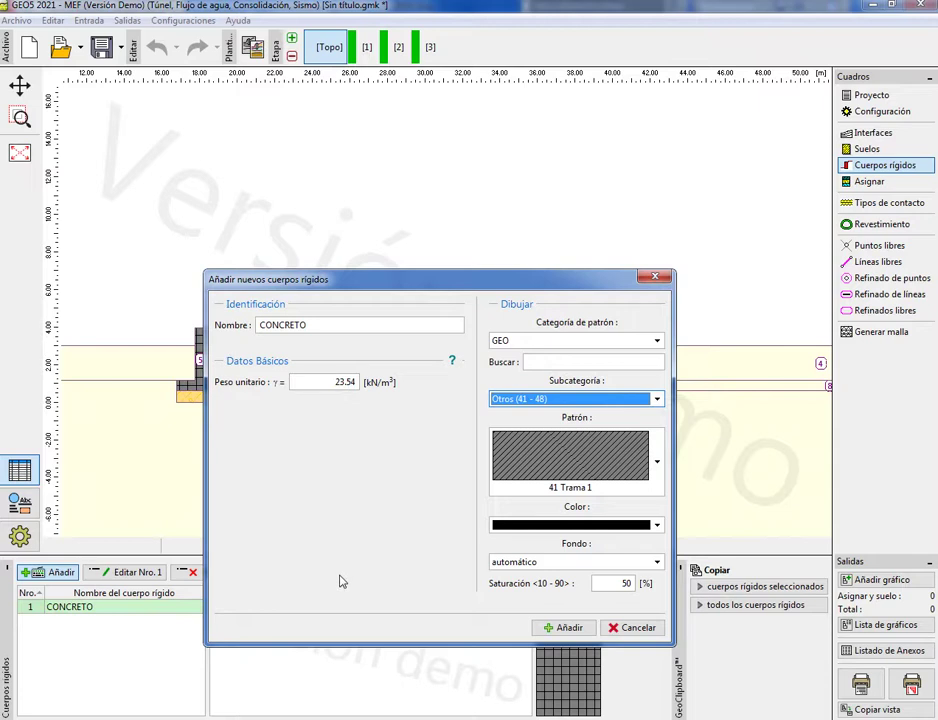
left_click(655, 277)
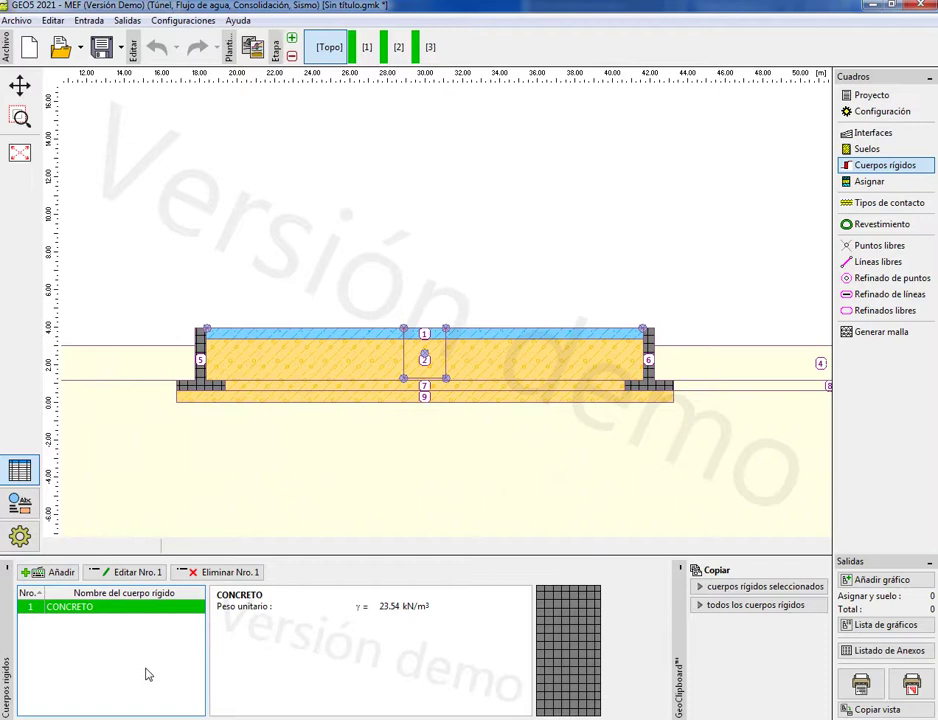
Step: Assign the TERRENO soil to zone 10, the large ground block beneath the foundation
left_click(880, 186)
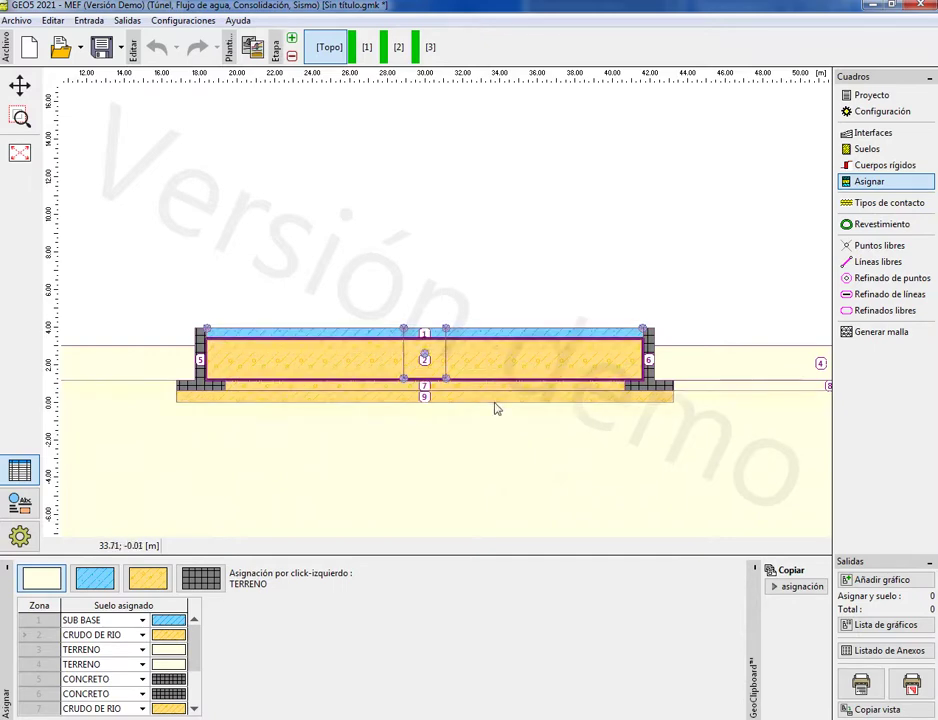
scroll(383, 408, "down", 3)
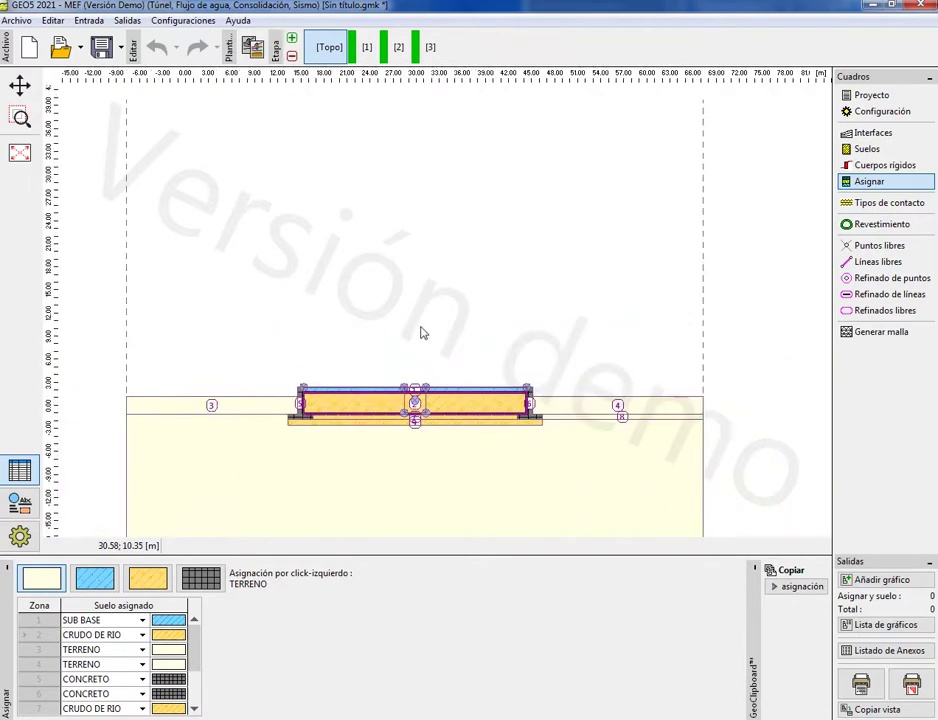
scroll(421, 333, "down", 3)
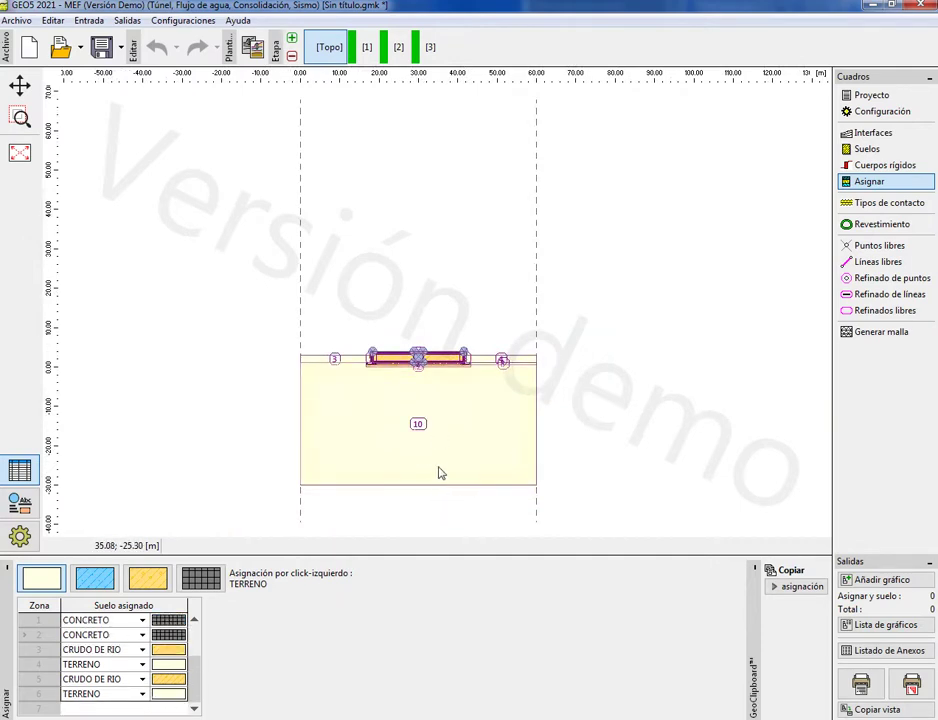
left_click(441, 473)
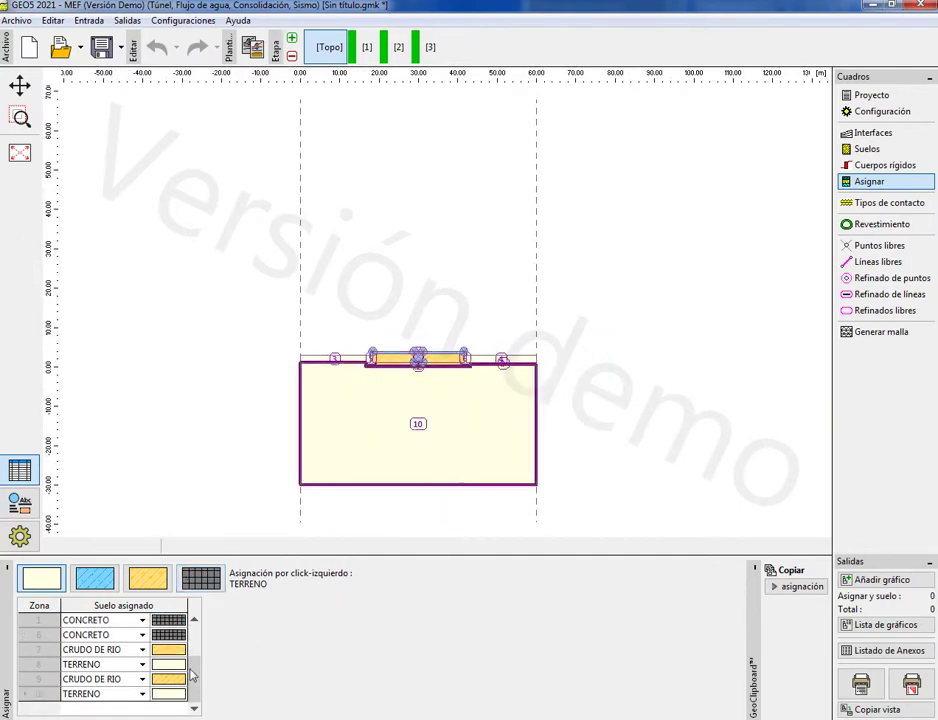
Step: Try assigning SUB BASE to zone 10 beneath the foundation, and reassign TERRENO to that zone
left_click(113, 584)
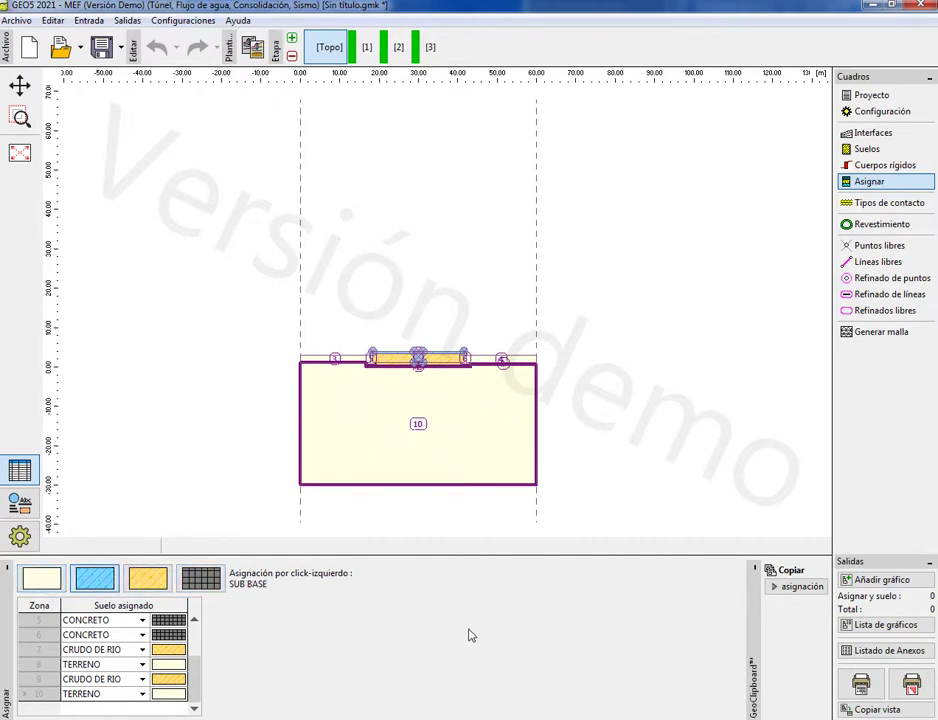
left_click(383, 477)
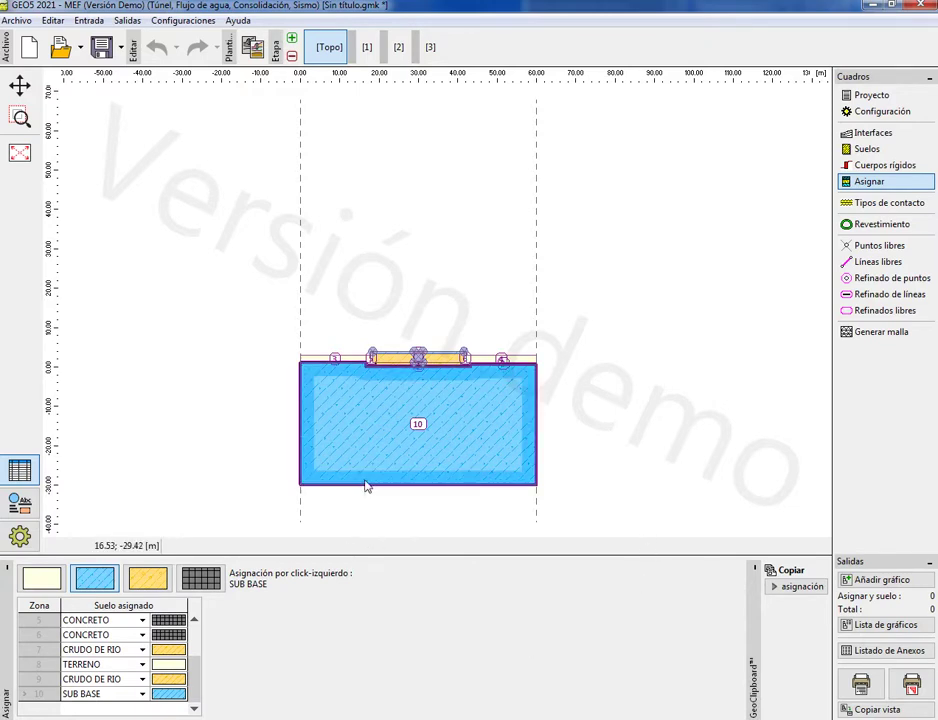
left_click(44, 586)
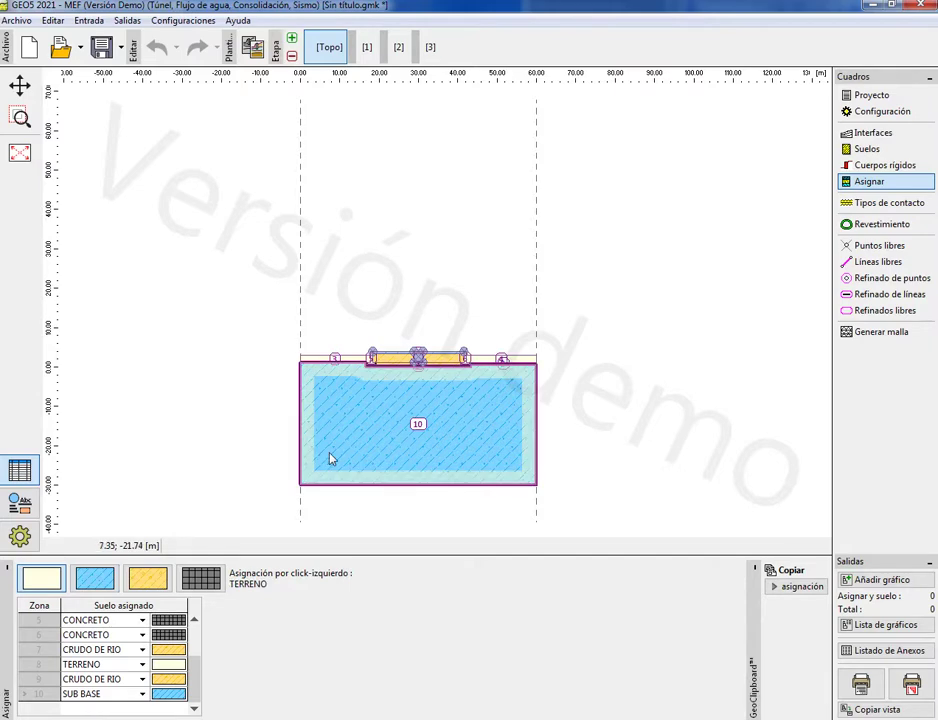
left_click(329, 456)
Step: Review the free points of the foundation section and the coordinate entry for a new free point, without adding one
scroll(643, 427, "up", 3)
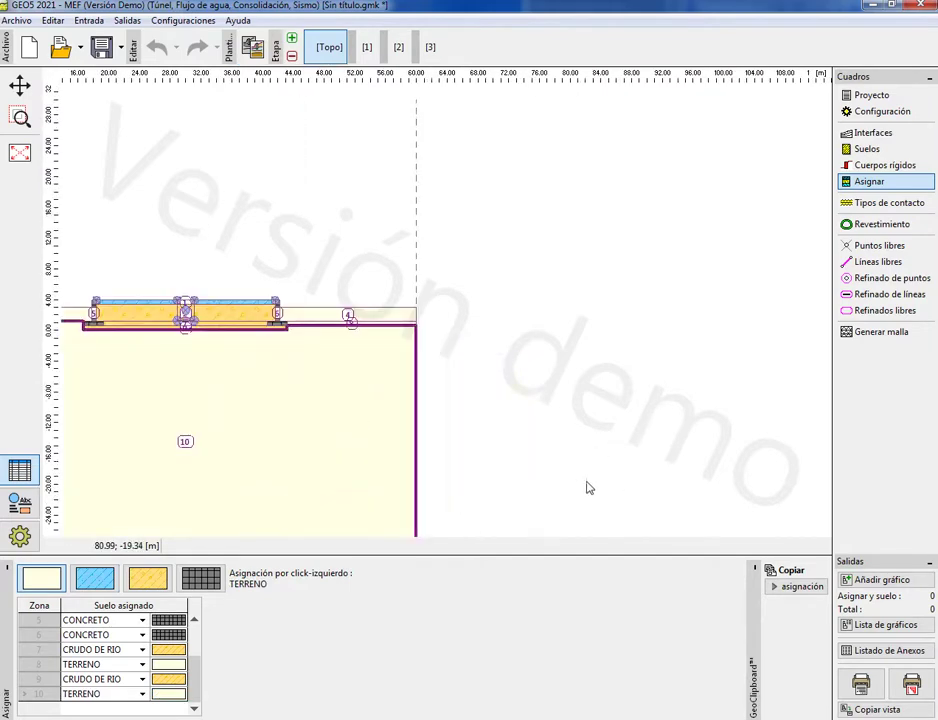
scroll(737, 400, "down", 1)
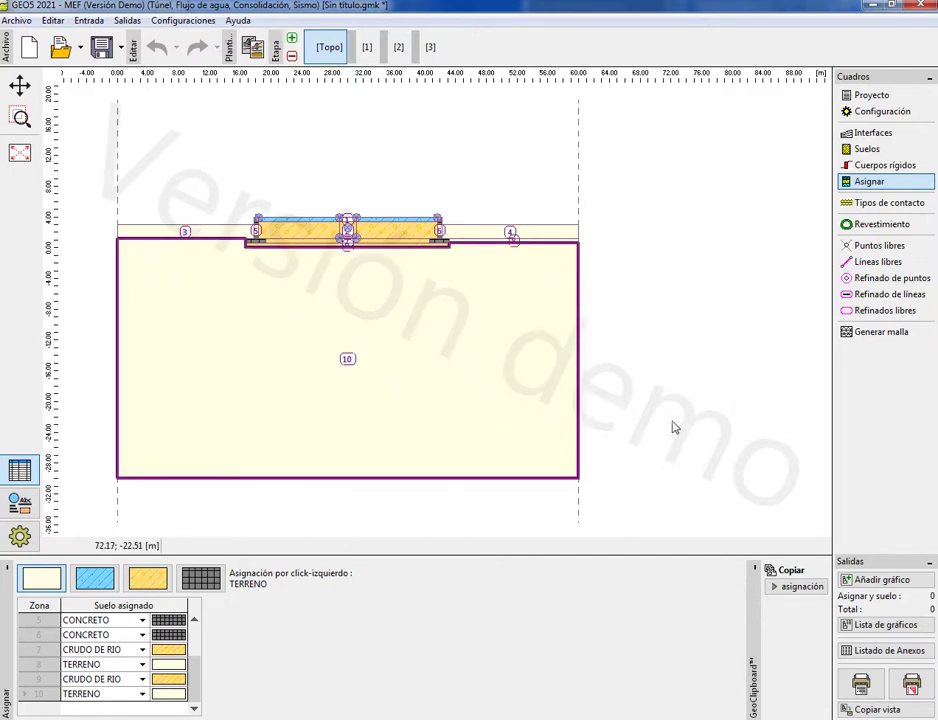
left_click_drag(672, 427, 702, 462)
scroll(400, 232, "up", 3)
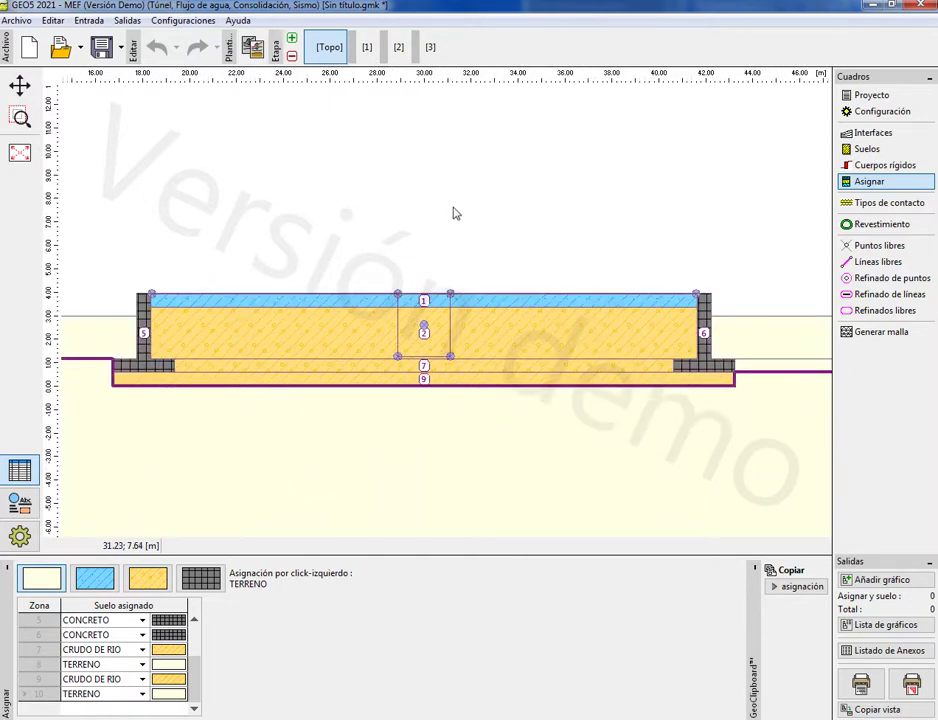
left_click(886, 249)
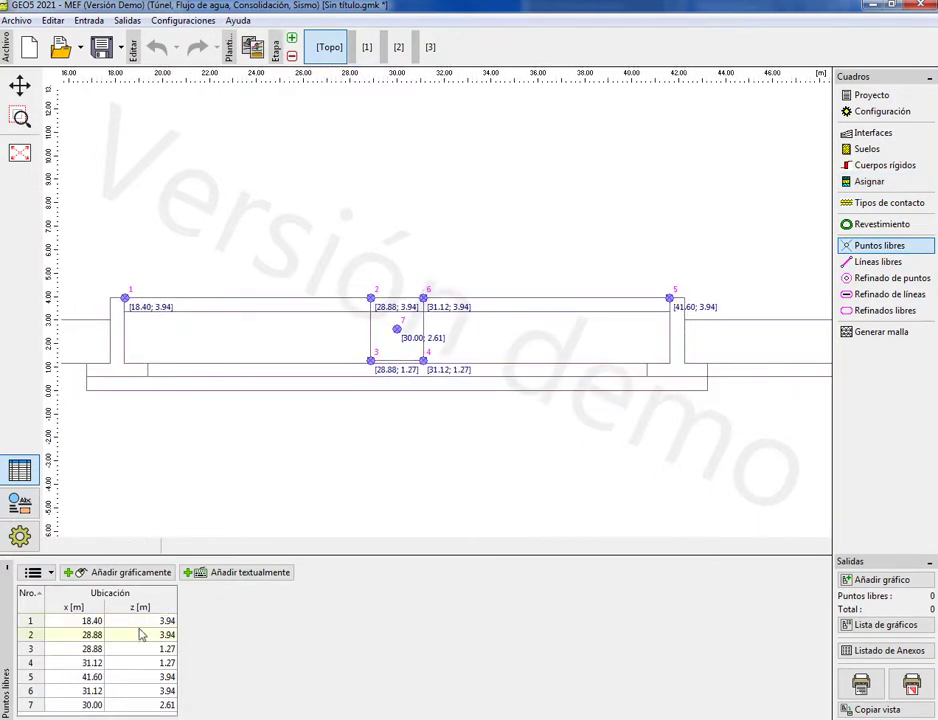
left_click(261, 576)
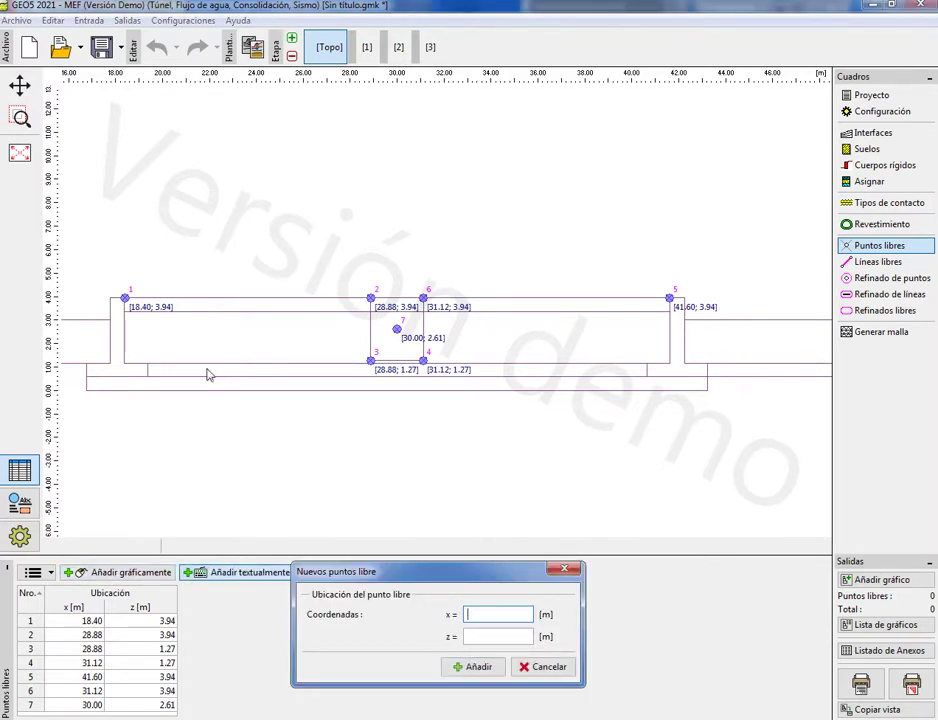
left_click(564, 570)
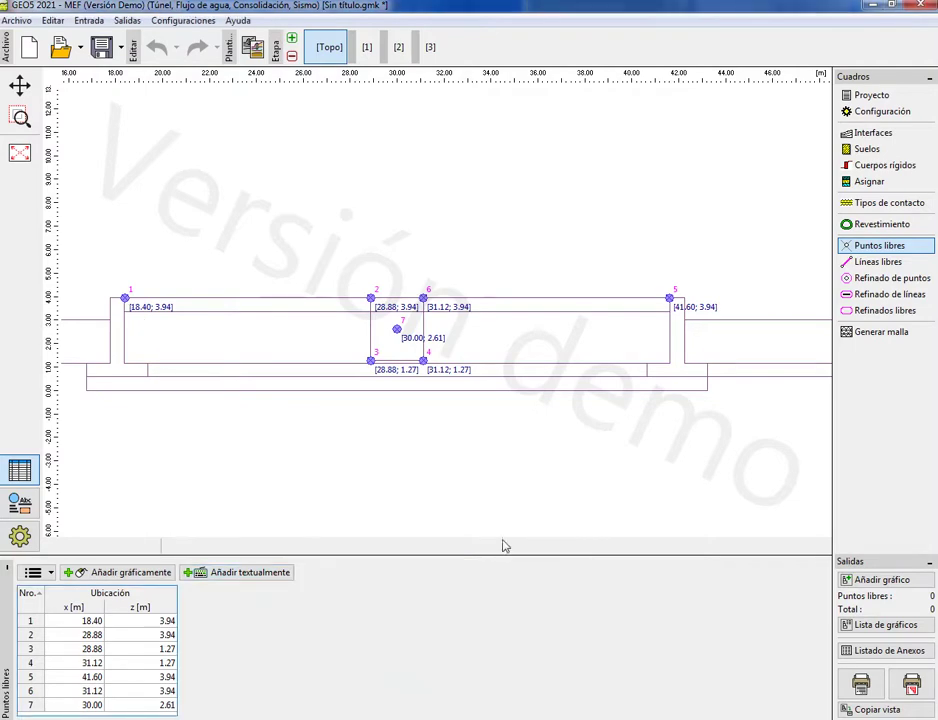
Step: Examine closely the gap between free point 1, near the left wall's inner top corner, and the adjacent interfaces
scroll(473, 519, "up", 5)
scroll(249, 352, "up", 8)
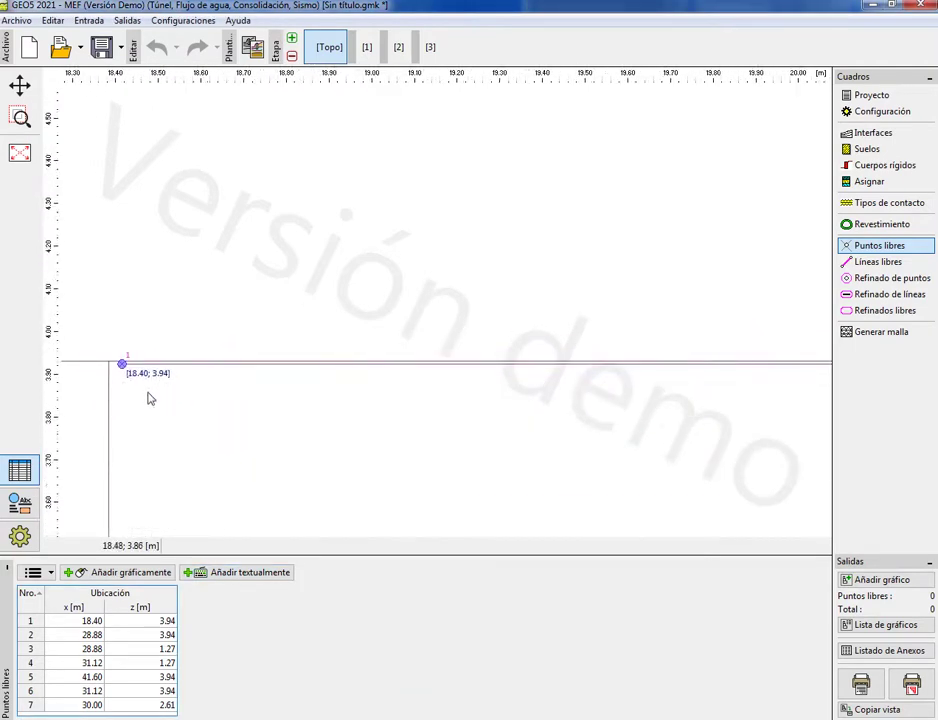
scroll(93, 356, "up", 2)
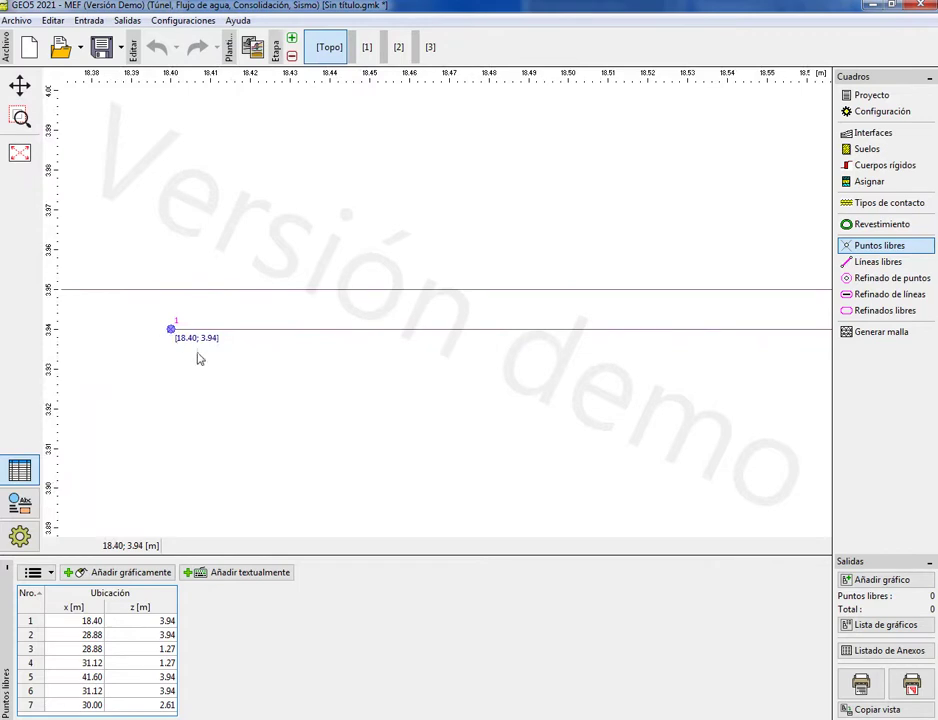
scroll(240, 315, "down", 2)
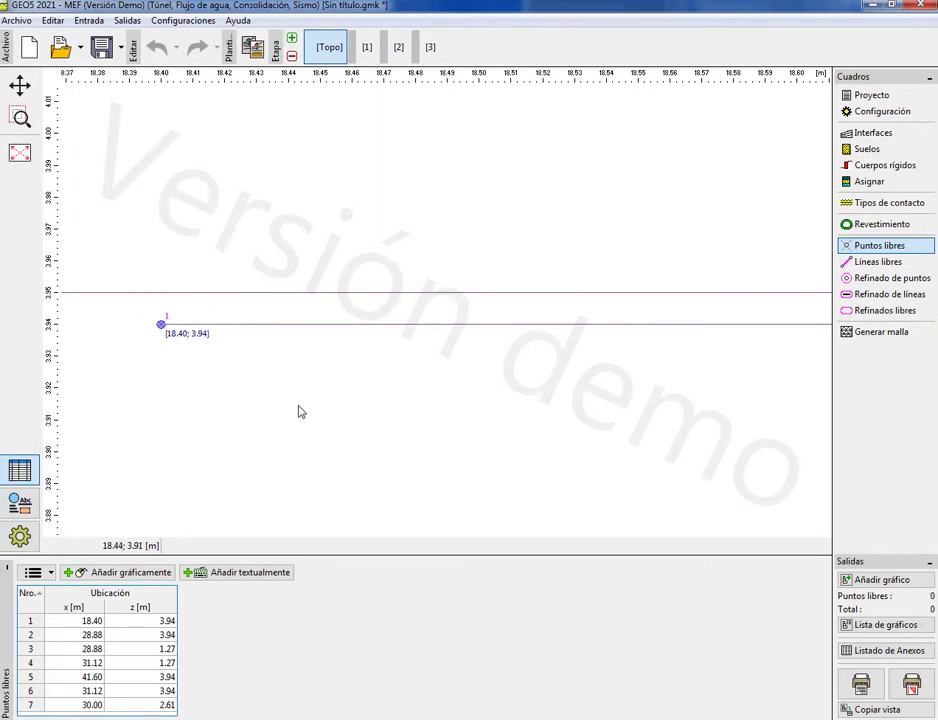
scroll(300, 411, "down", 5)
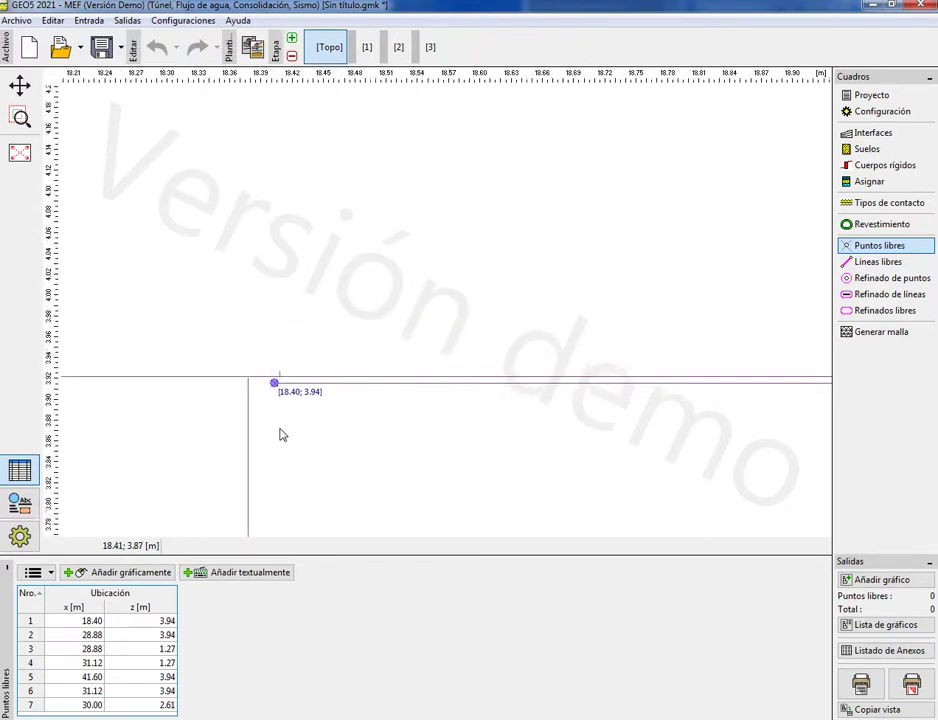
Step: Examine the free points along the foundation, from the left wall's inner corner through the central tunnel to the right wall
scroll(282, 434, "up", 3)
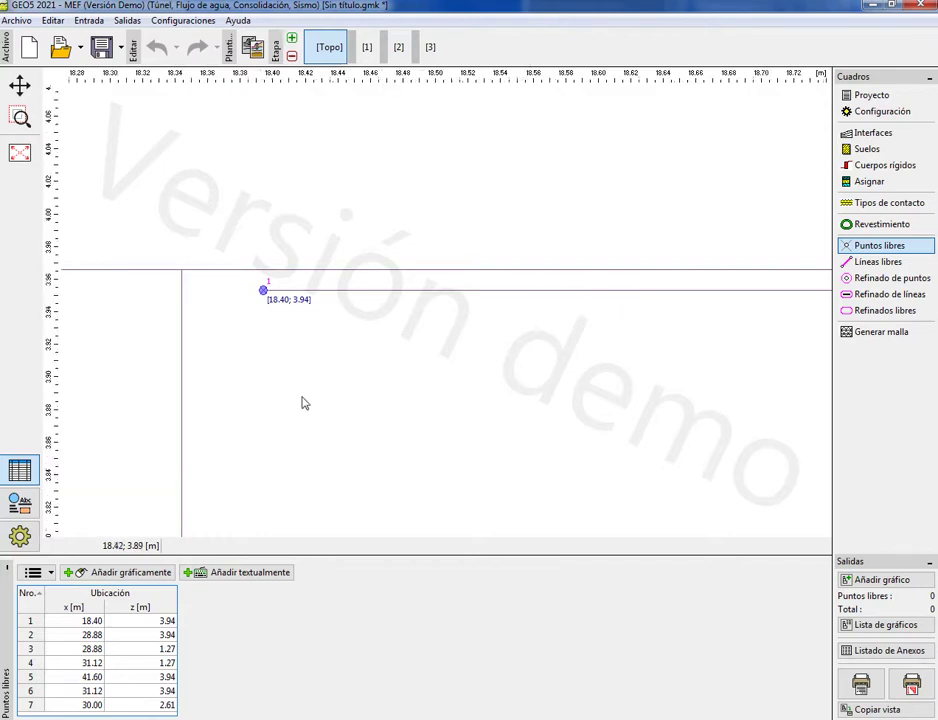
scroll(262, 394, "down", 3)
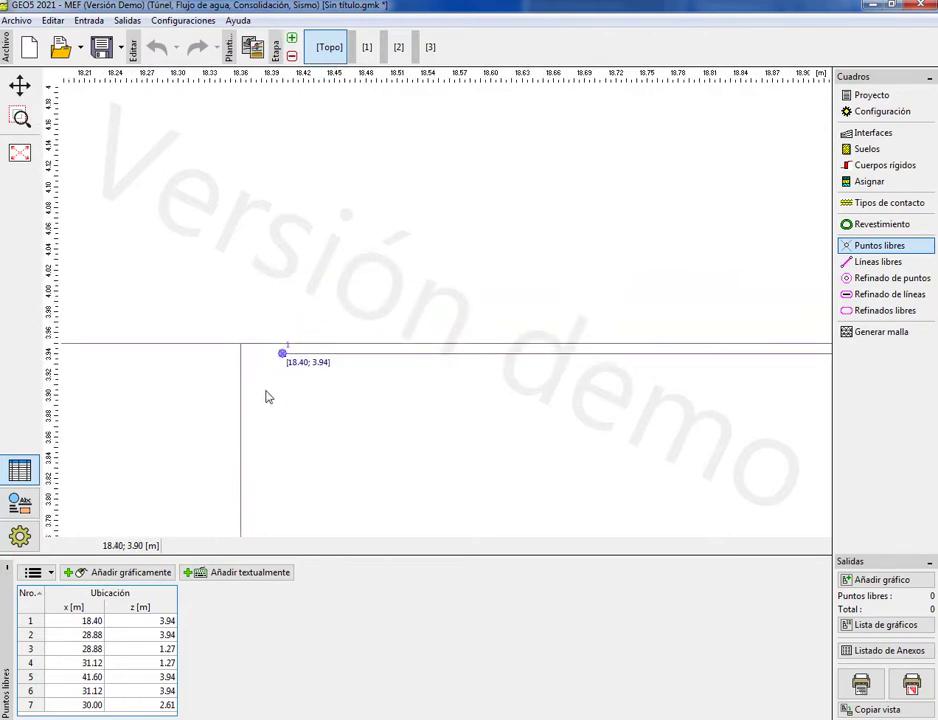
scroll(266, 397, "down", 15)
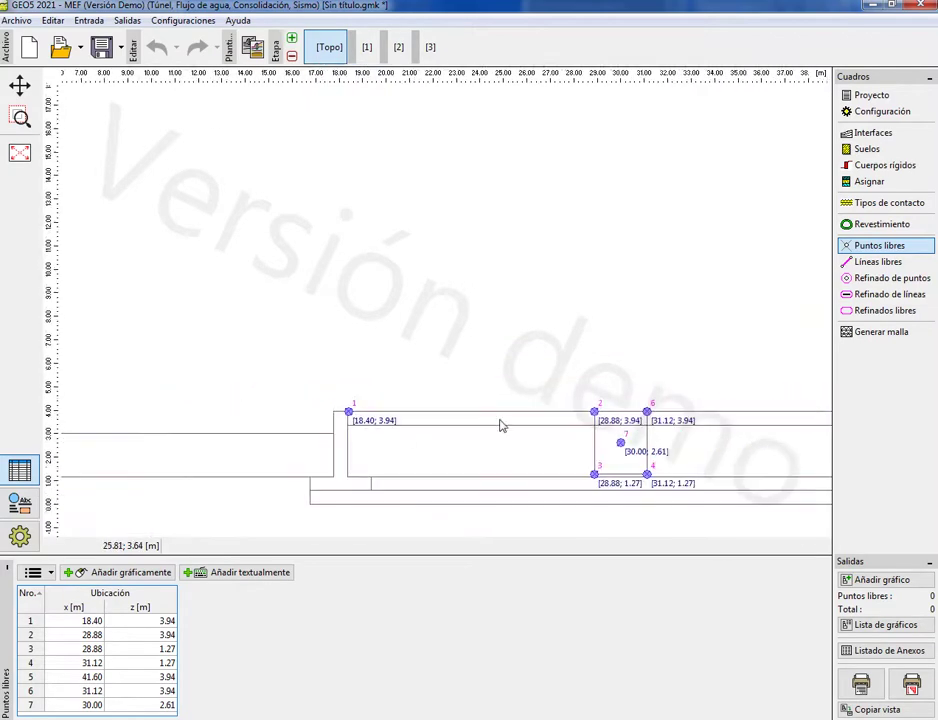
scroll(501, 425, "up", 5)
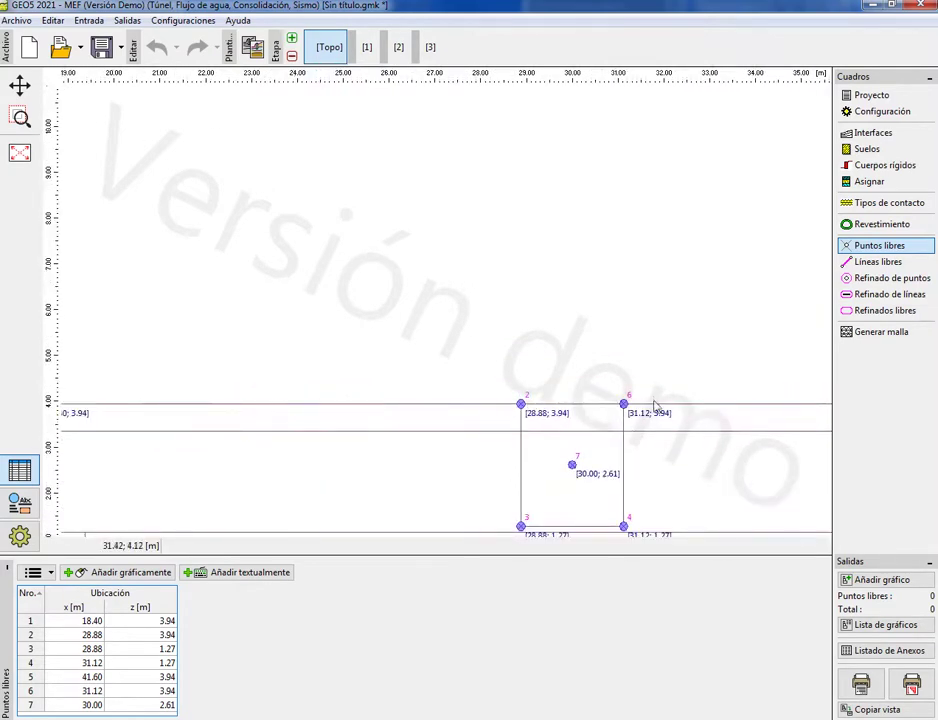
left_click_drag(555, 425, 281, 398)
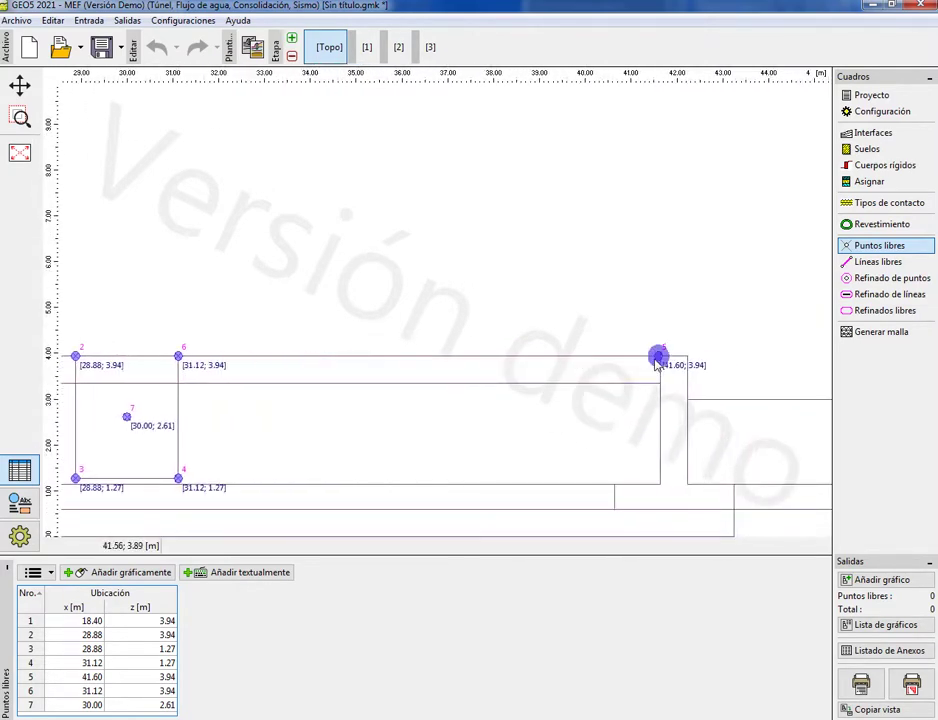
scroll(383, 429, "up", 6)
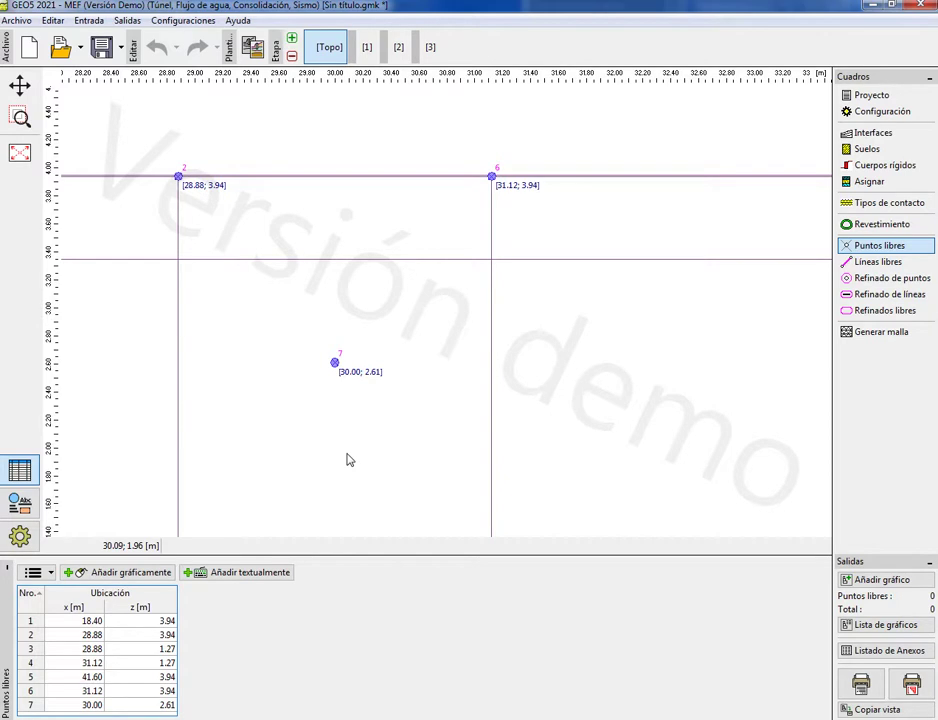
scroll(366, 400, "down", 4)
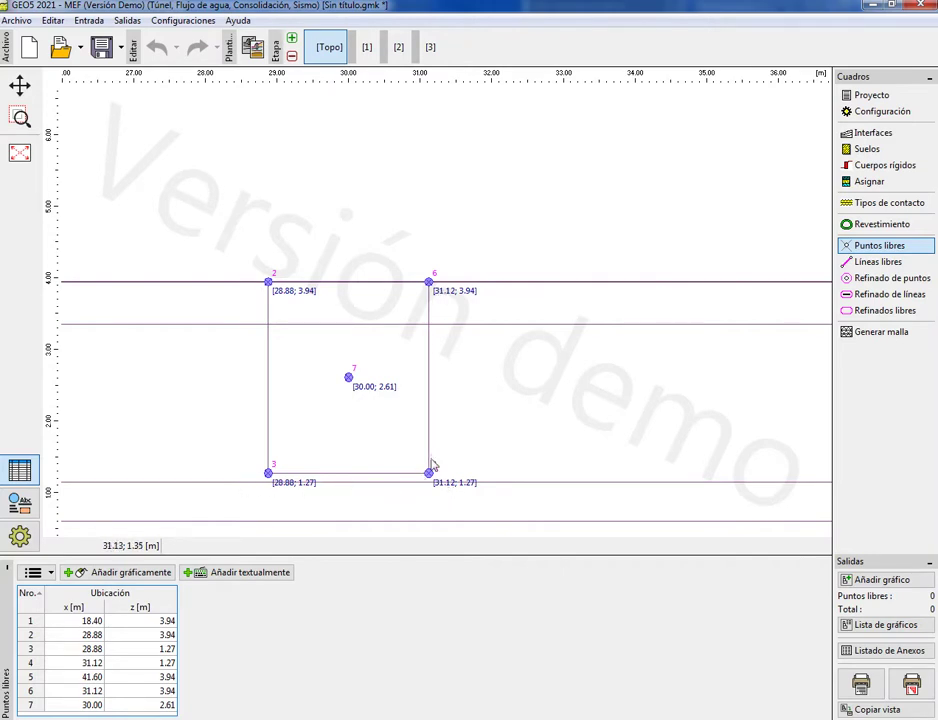
scroll(505, 400, "down", 5)
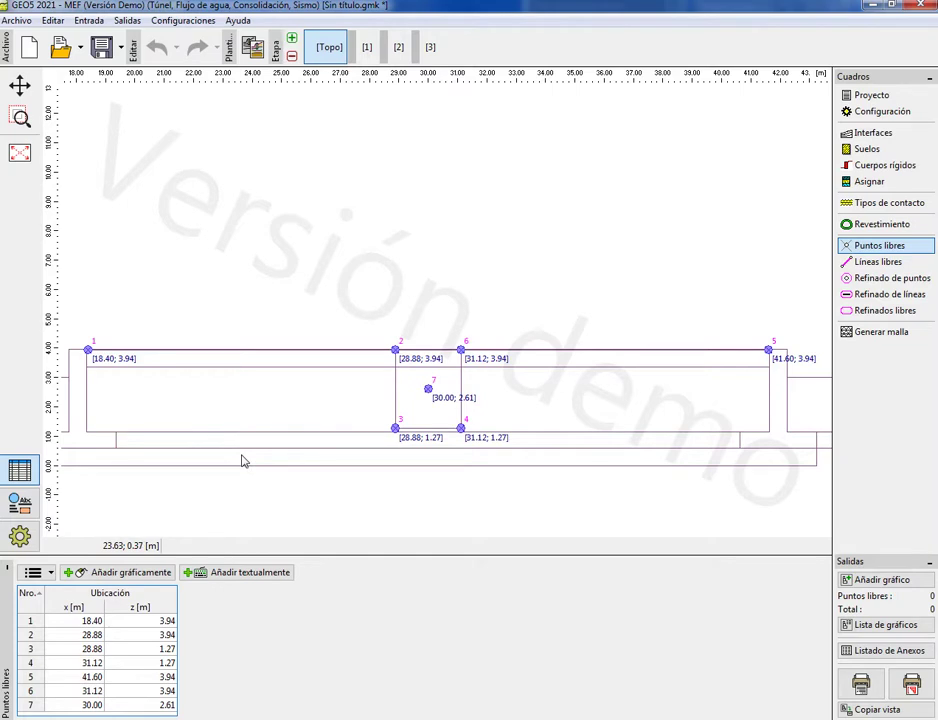
Step: Review the free lines and start adding one graphically, then compare the SILO5000.dxf and SILO5000.dwg sections in AutoCAD
left_click(892, 265)
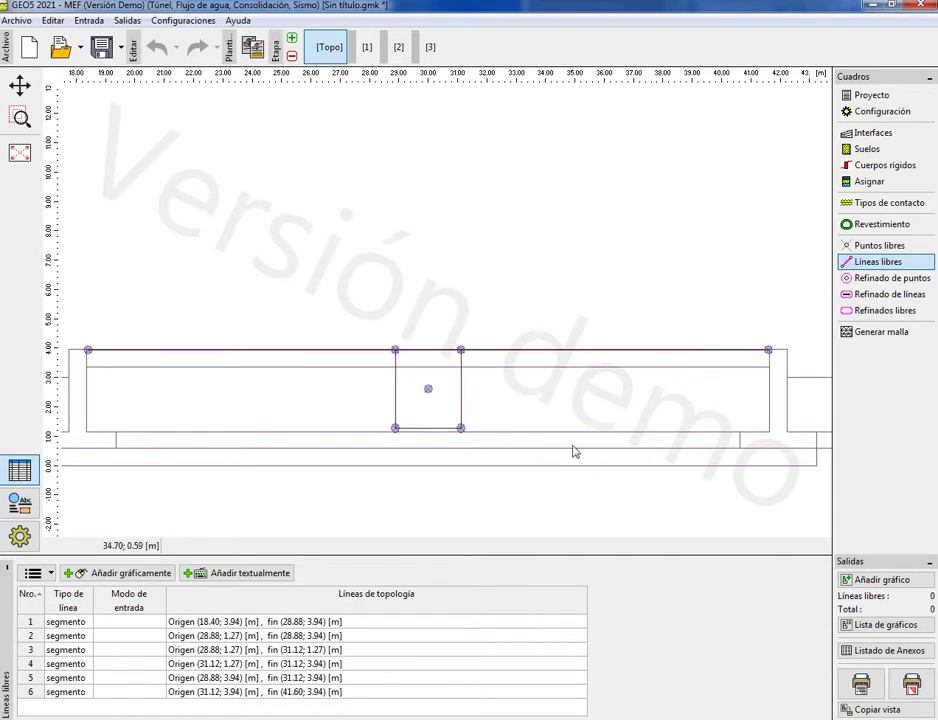
left_click(138, 573)
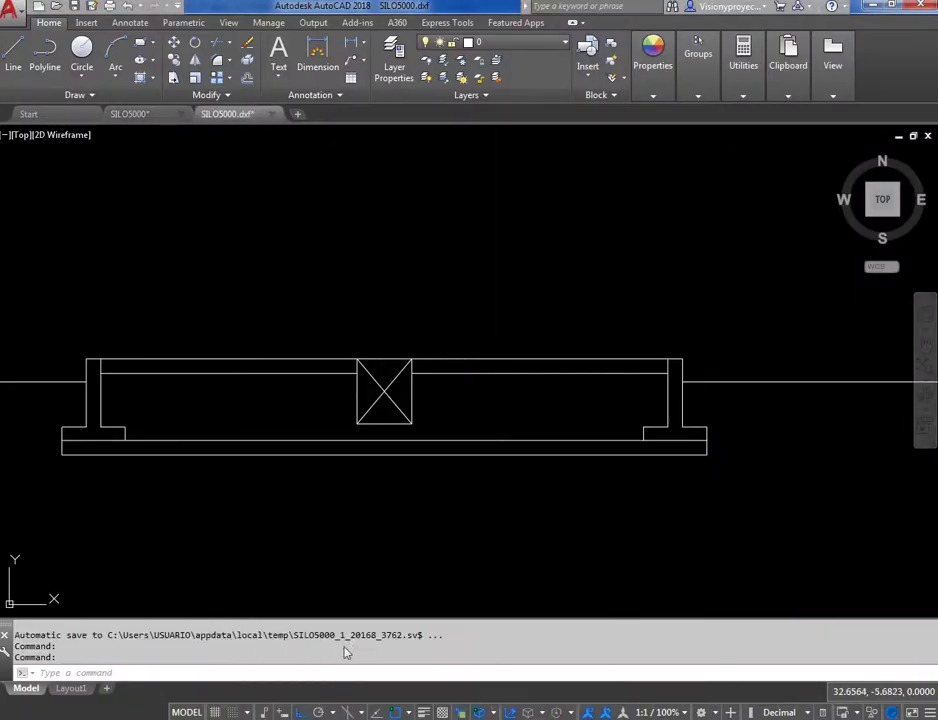
key("ctrl+Tab")
scroll(507, 404, "up", 2)
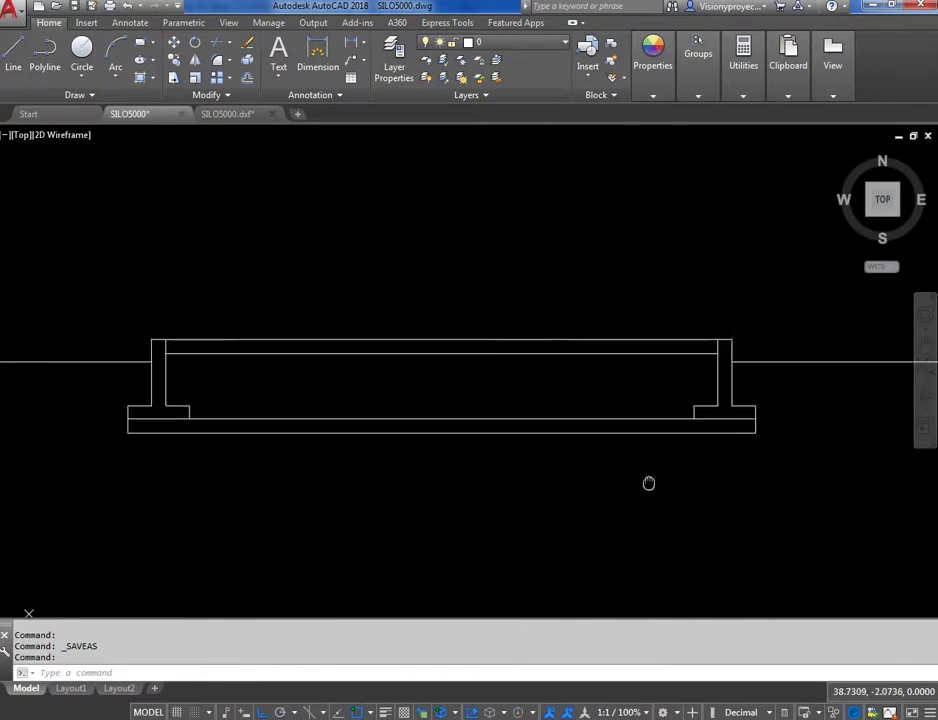
left_click_drag(648, 483, 646, 485)
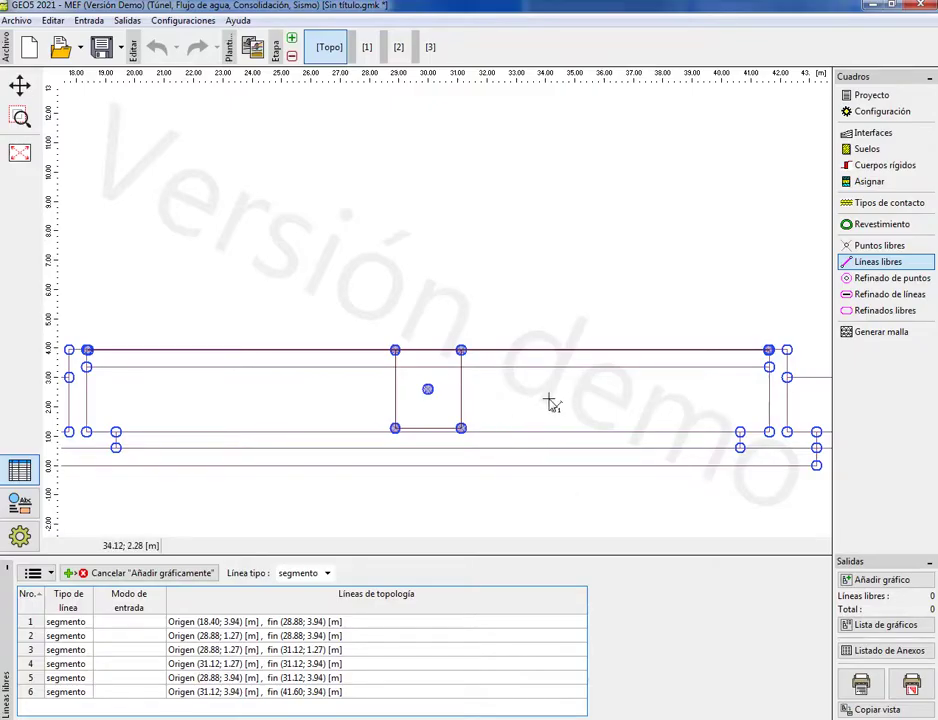
Step: Return to GEO5 and examine the generated finite element mesh across the foundation, the tunnel and the surrounding ground
left_click(874, 337)
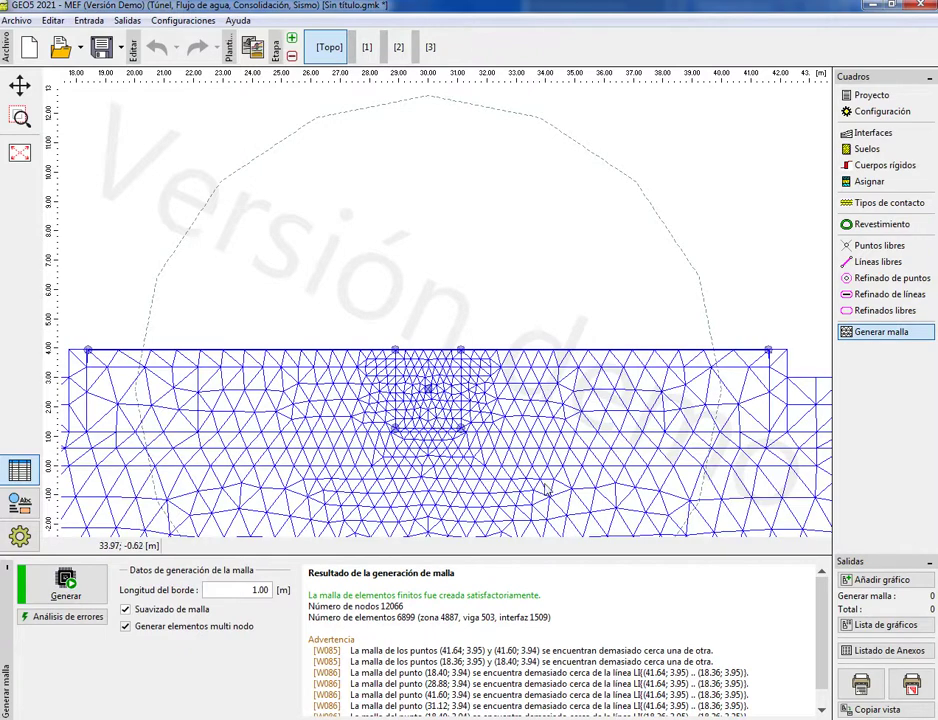
left_click_drag(528, 297, 523, 230)
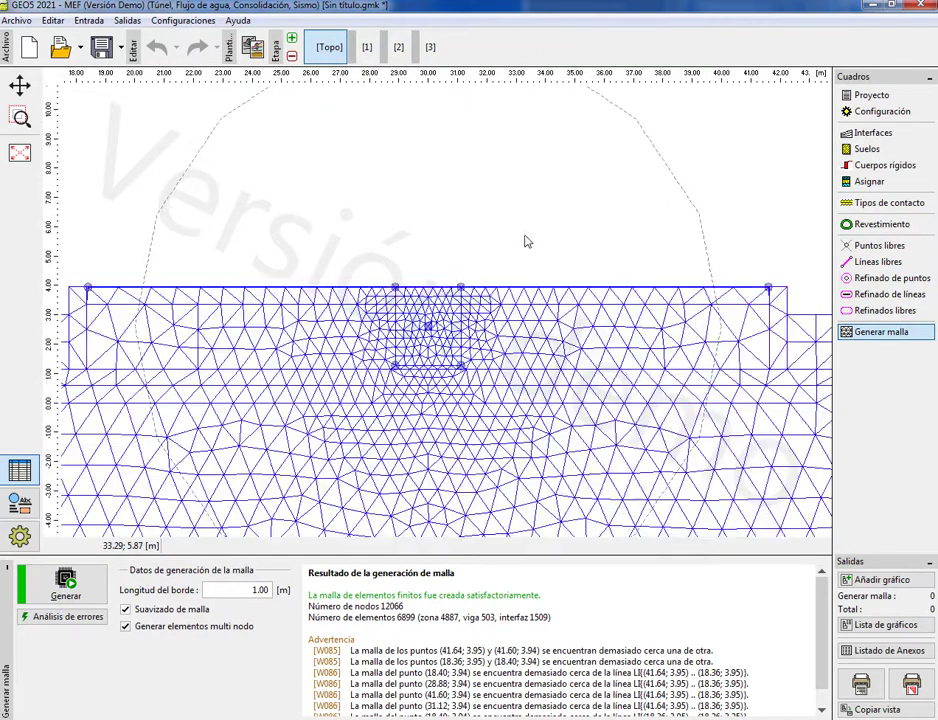
scroll(513, 350, "up", 2)
scroll(576, 377, "down", 4)
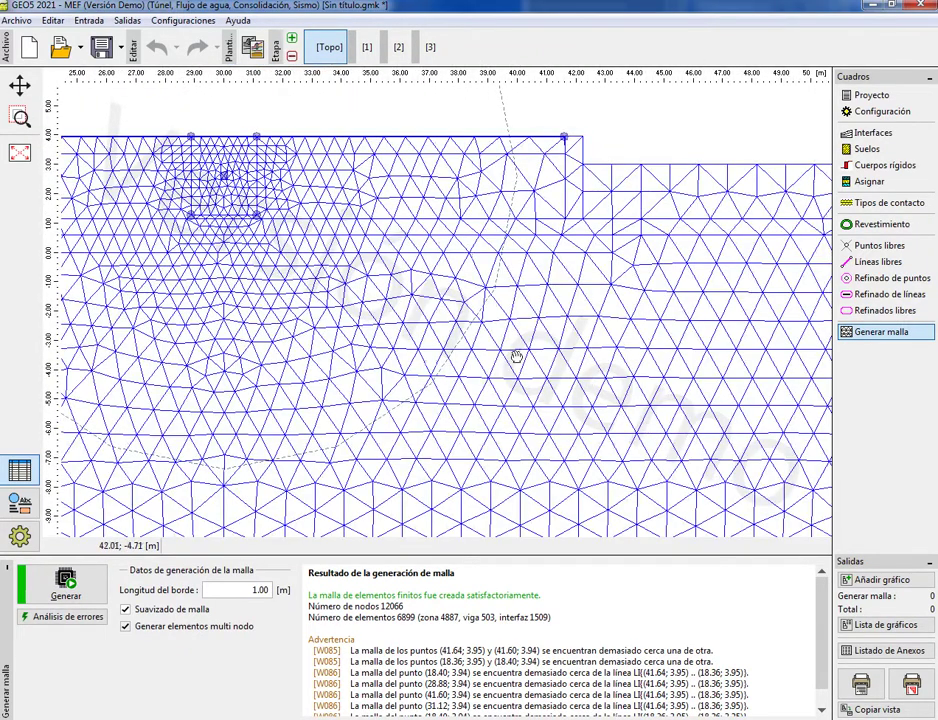
scroll(495, 375, "down", 3)
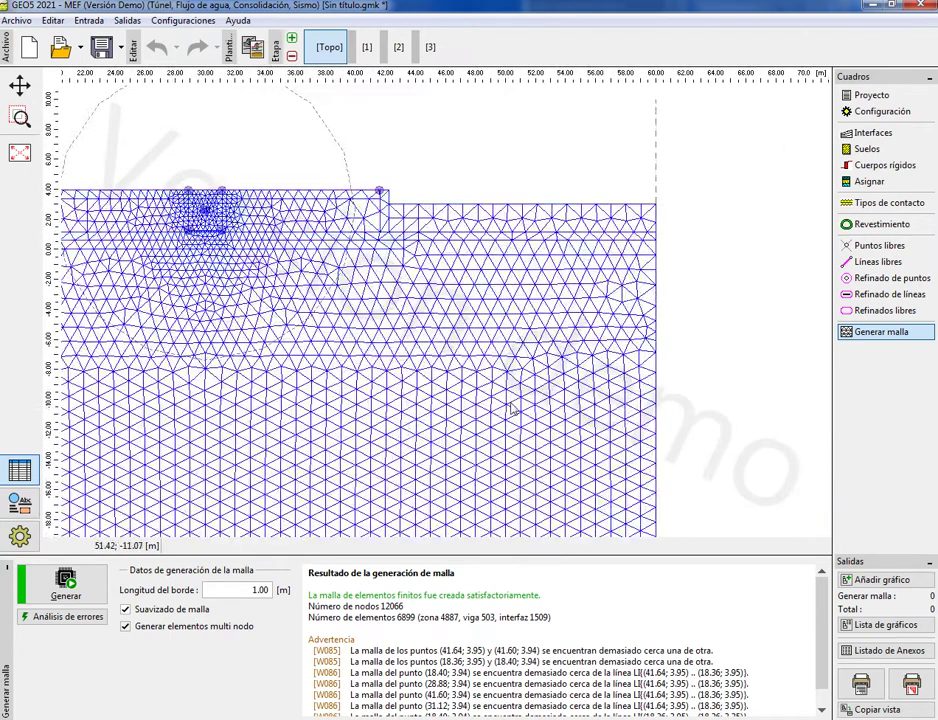
scroll(601, 446, "up", 3)
scroll(615, 440, "down", 3)
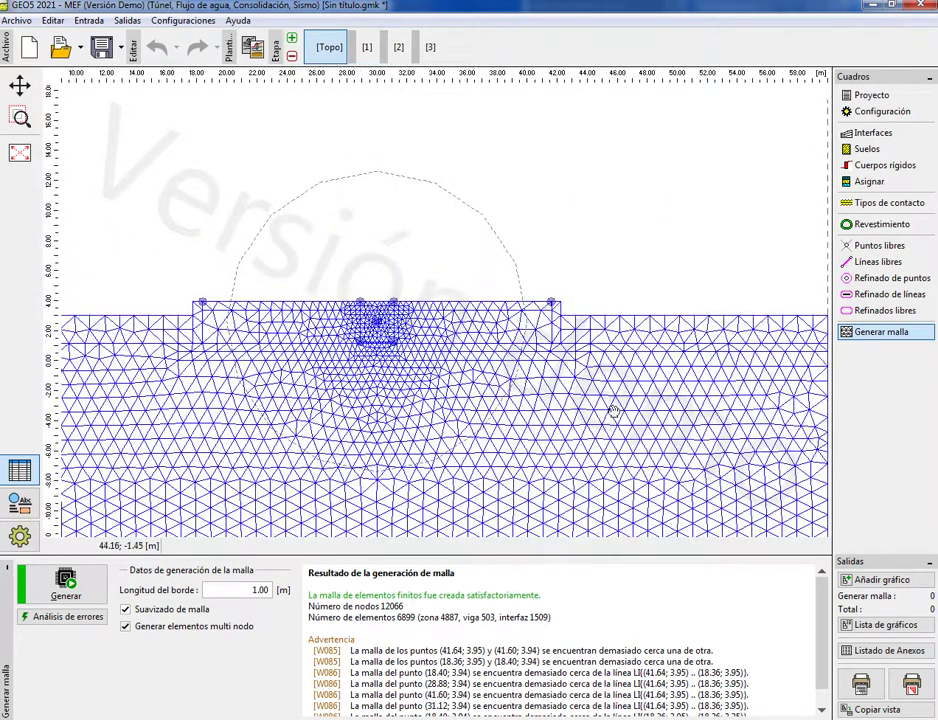
Step: Review the free points again, focusing on the central tunnel's corners and its centre point
left_click(868, 254)
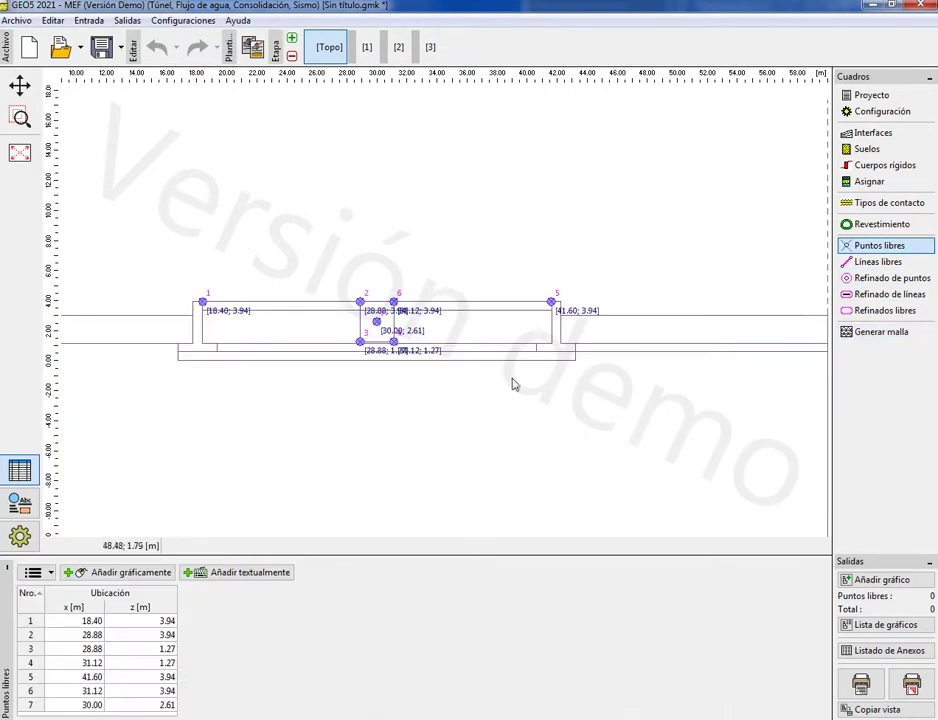
scroll(400, 330, "up", 2)
scroll(370, 333, "up", 3)
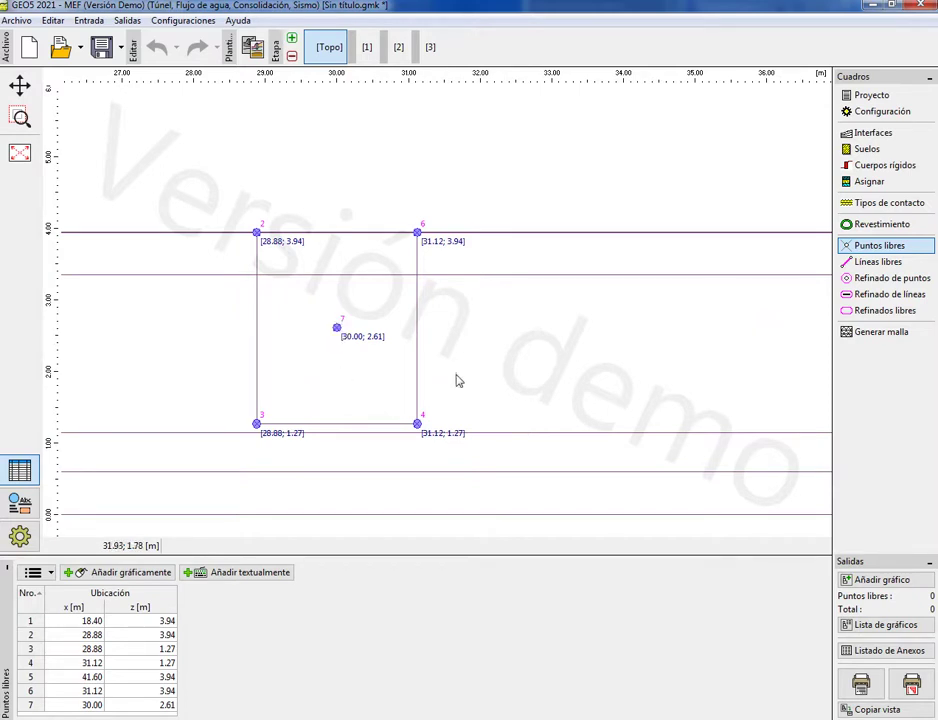
scroll(455, 380, "down", 4)
scroll(399, 378, "up", 4)
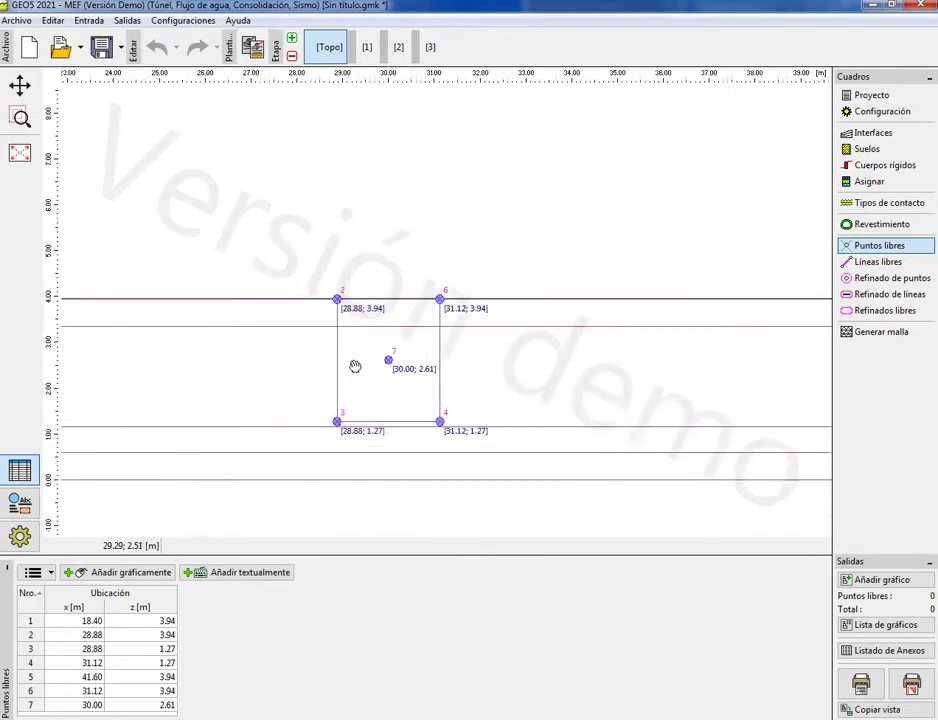
scroll(410, 398, "down", 2)
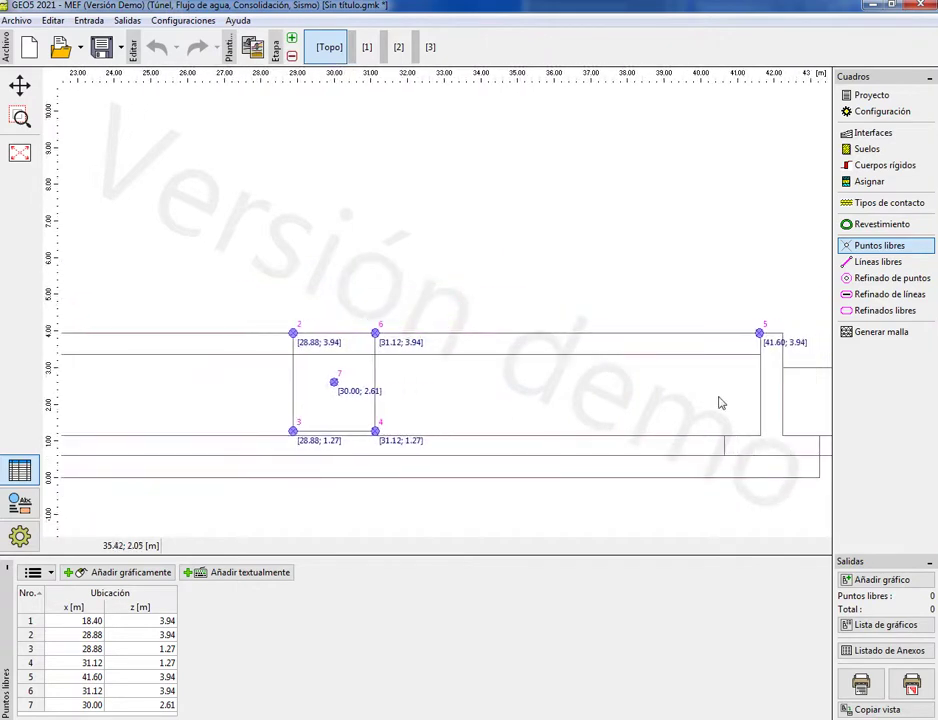
Step: Review the point refinements and the radius and length entries for a new one, without adding it
left_click(902, 283)
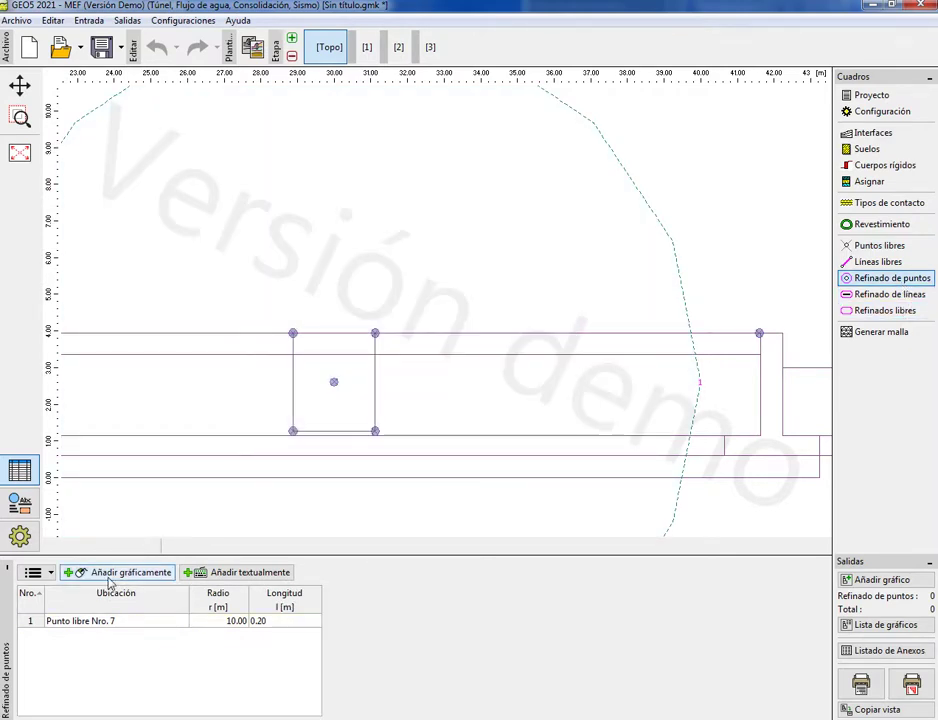
left_click(240, 572)
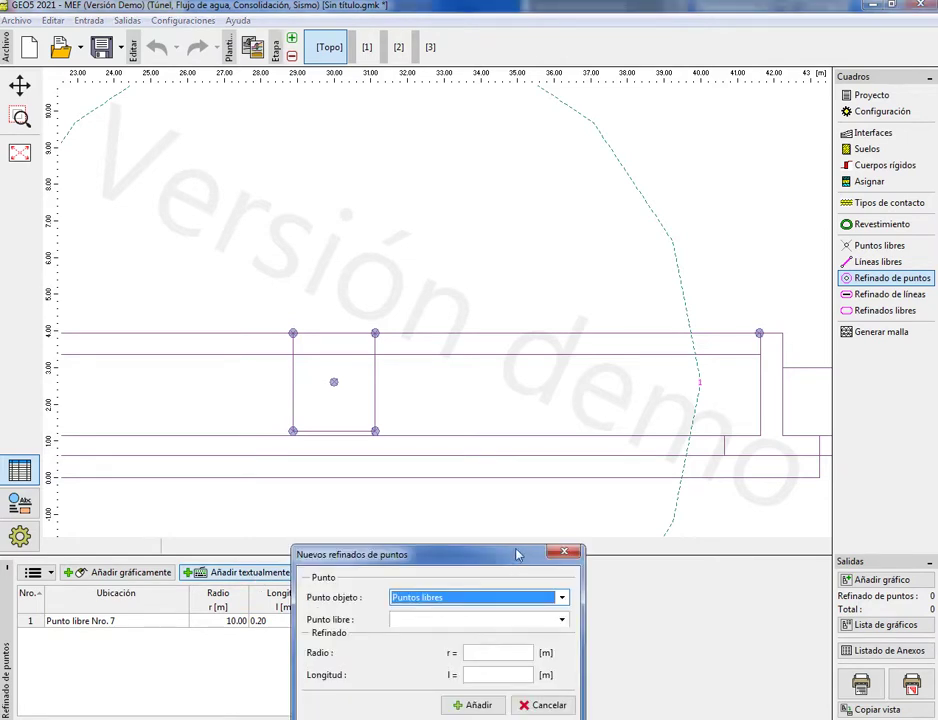
left_click_drag(517, 554, 570, 454)
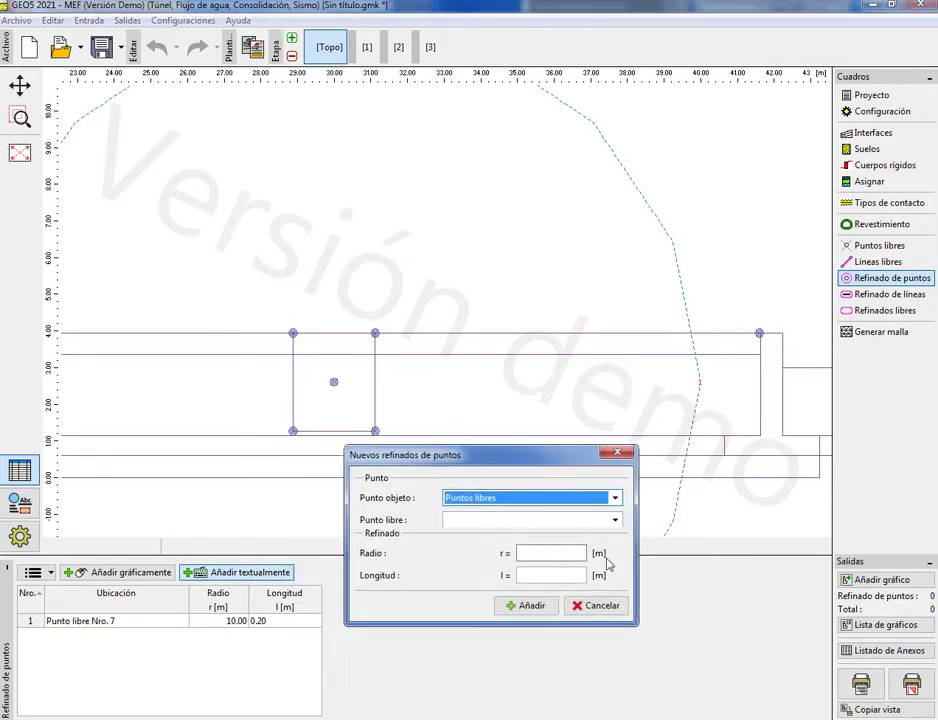
left_click(545, 575)
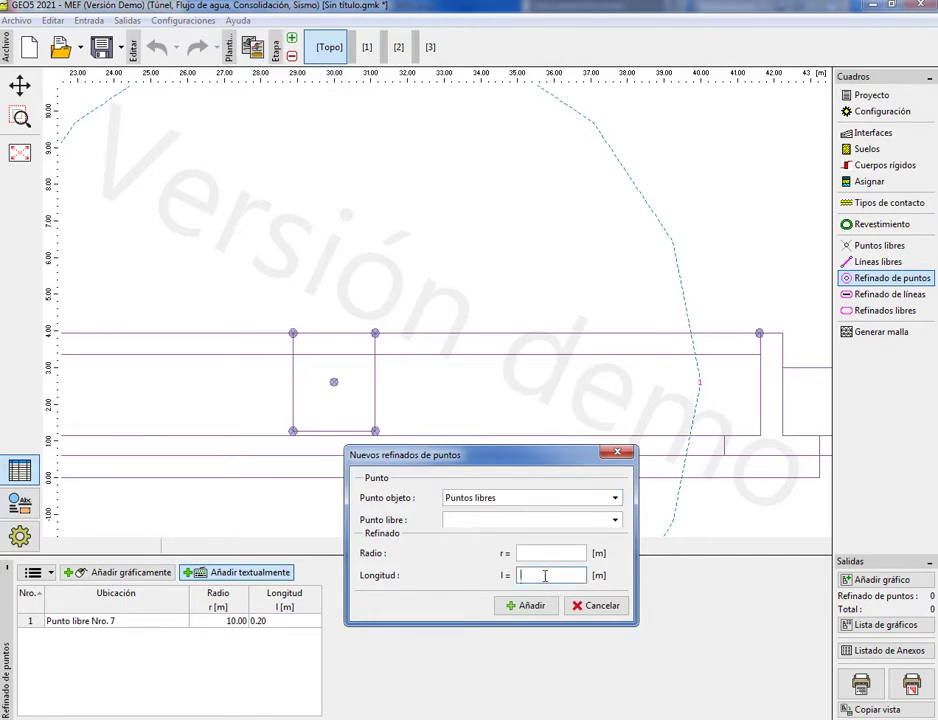
left_click(617, 452)
Step: Inspect the extent and properties of the refinement around free point 7, closing them without changes
left_click(112, 624)
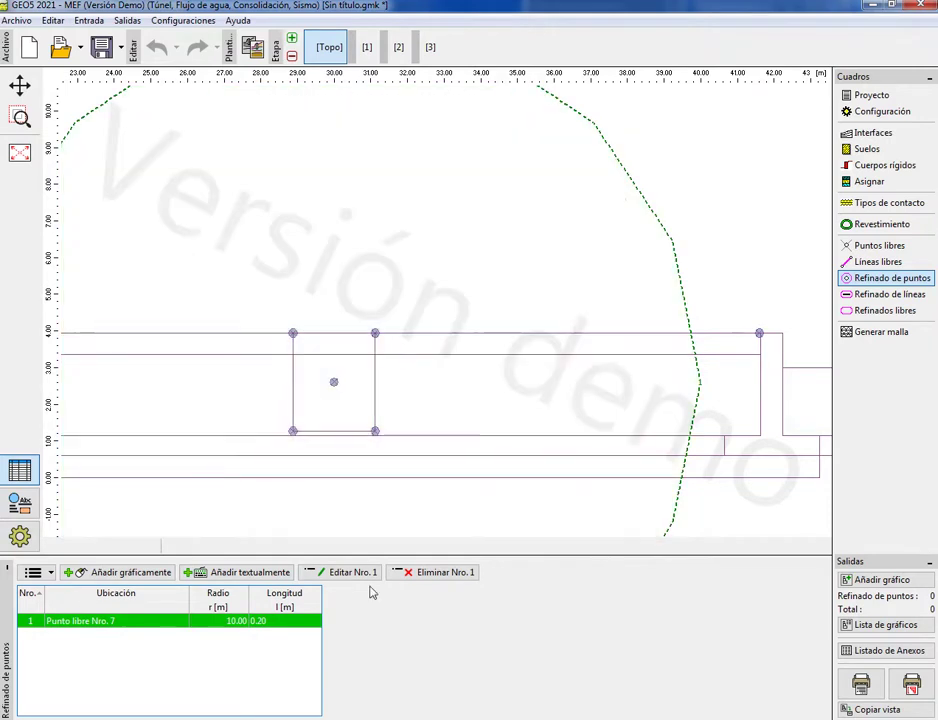
scroll(605, 440, "down", 3)
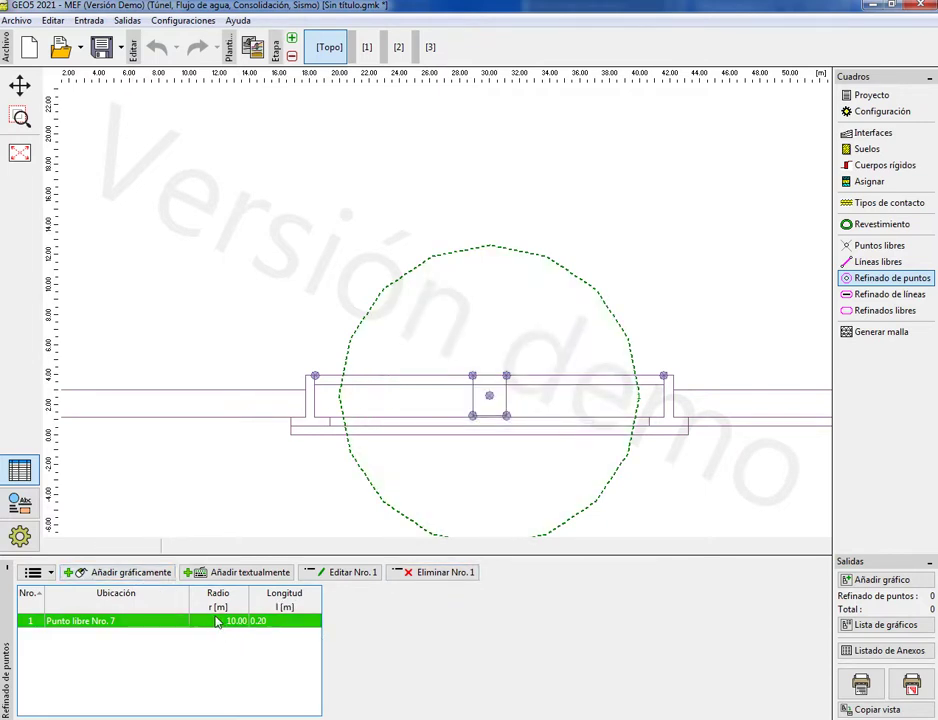
left_click(337, 578)
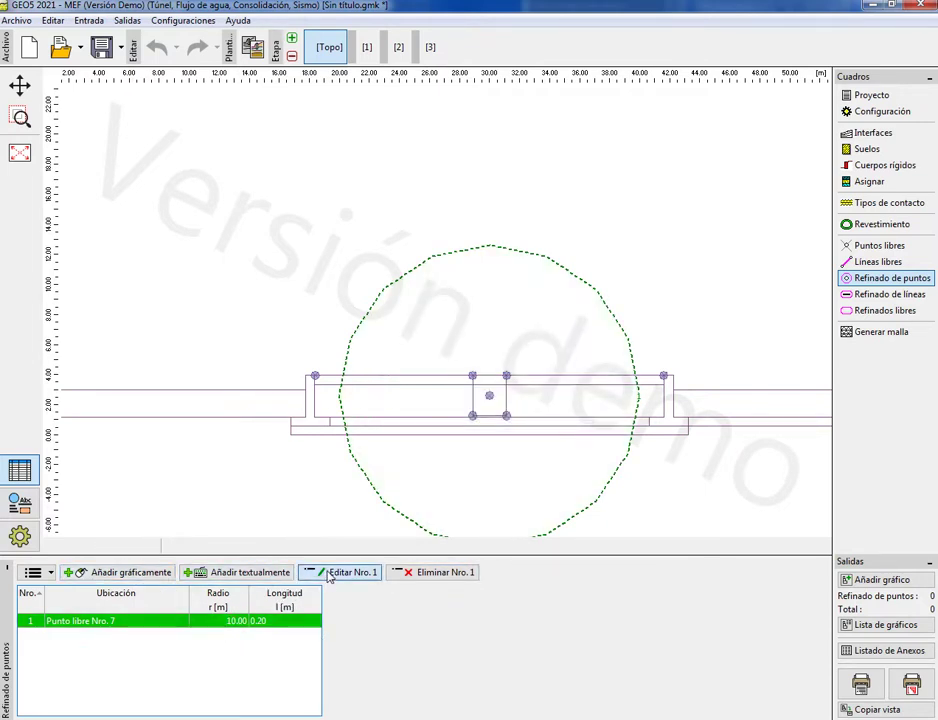
left_click_drag(557, 557, 534, 405)
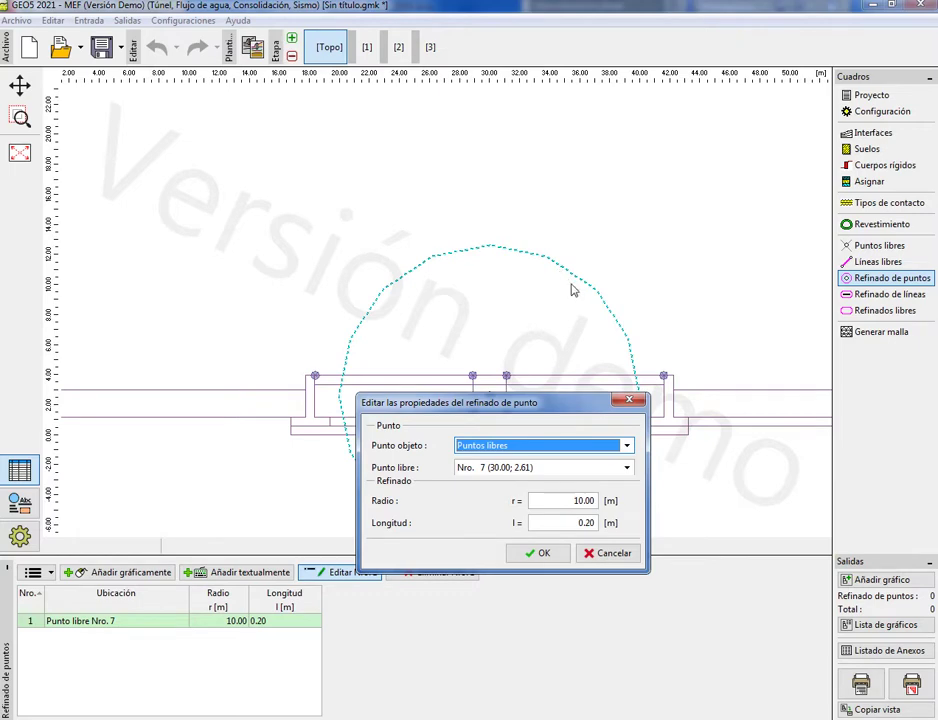
left_click(628, 400)
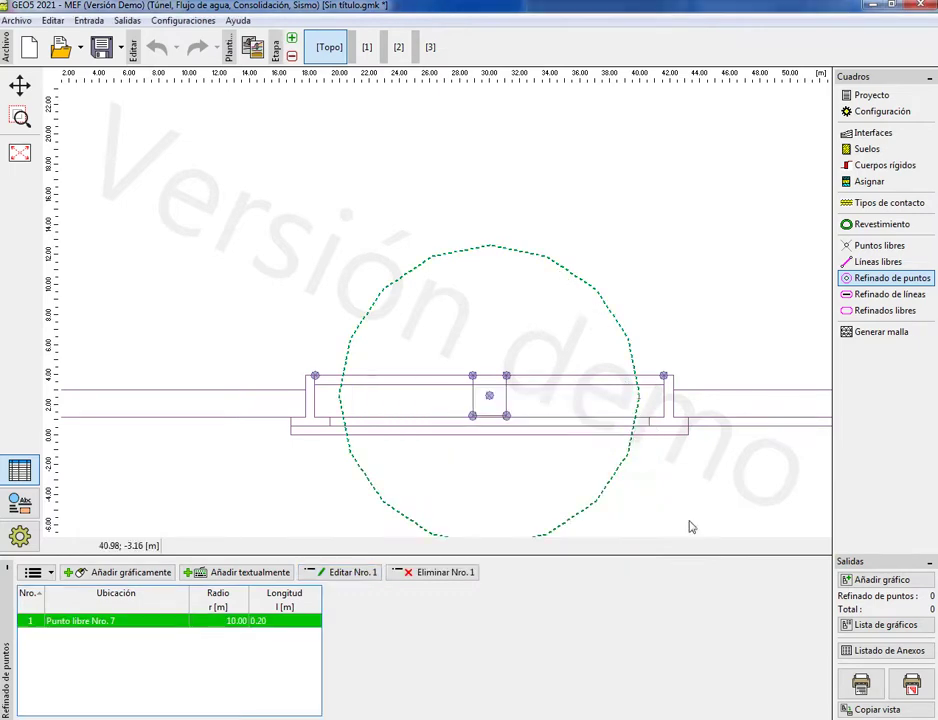
Step: Examine how the generated mesh becomes denser around the tunnel's centre point compared with the rest of the foundation
left_click(876, 334)
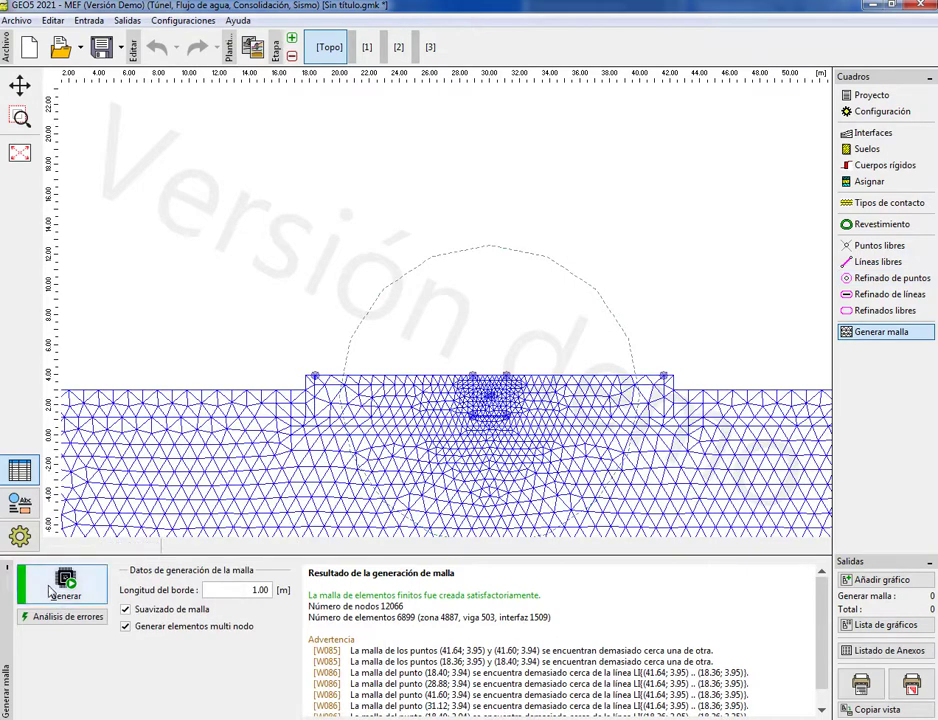
scroll(495, 404, "up", 1)
scroll(495, 405, "up", 6)
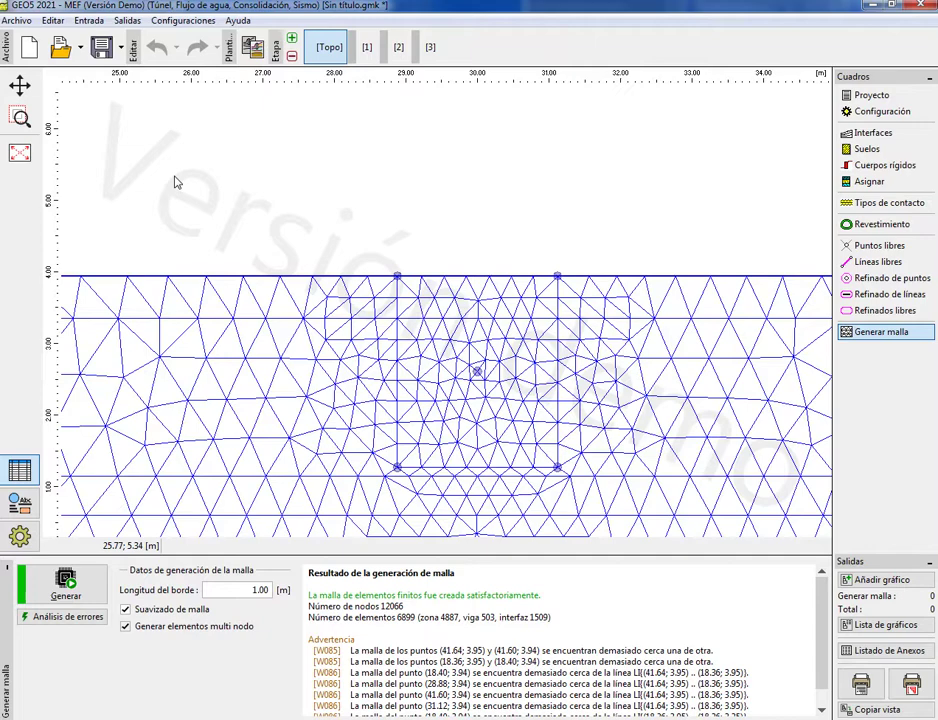
scroll(339, 230, "down", 1)
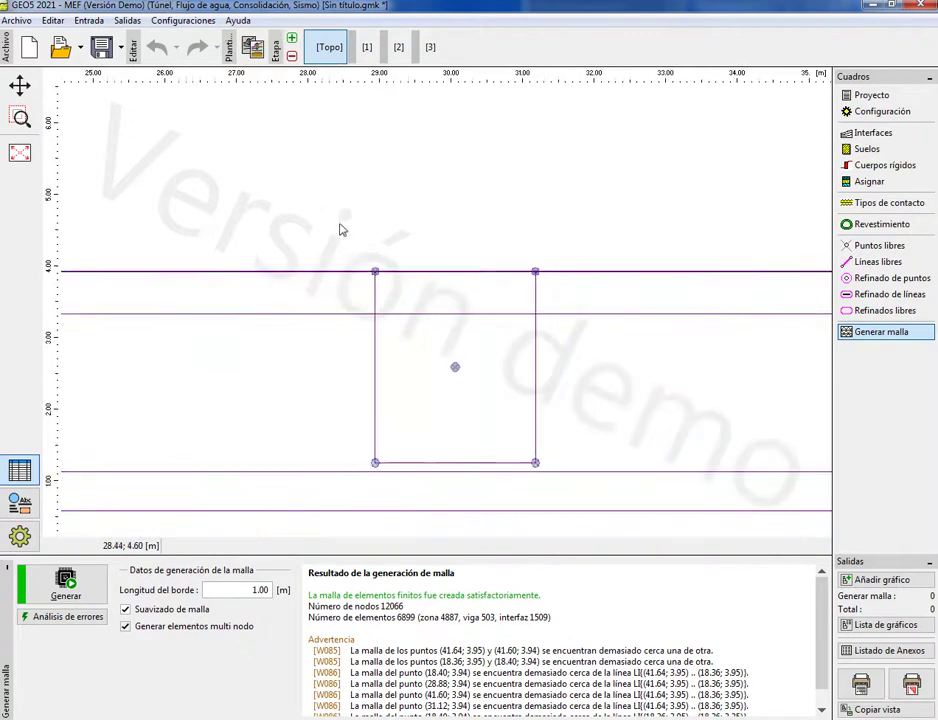
scroll(496, 444, "down", 4)
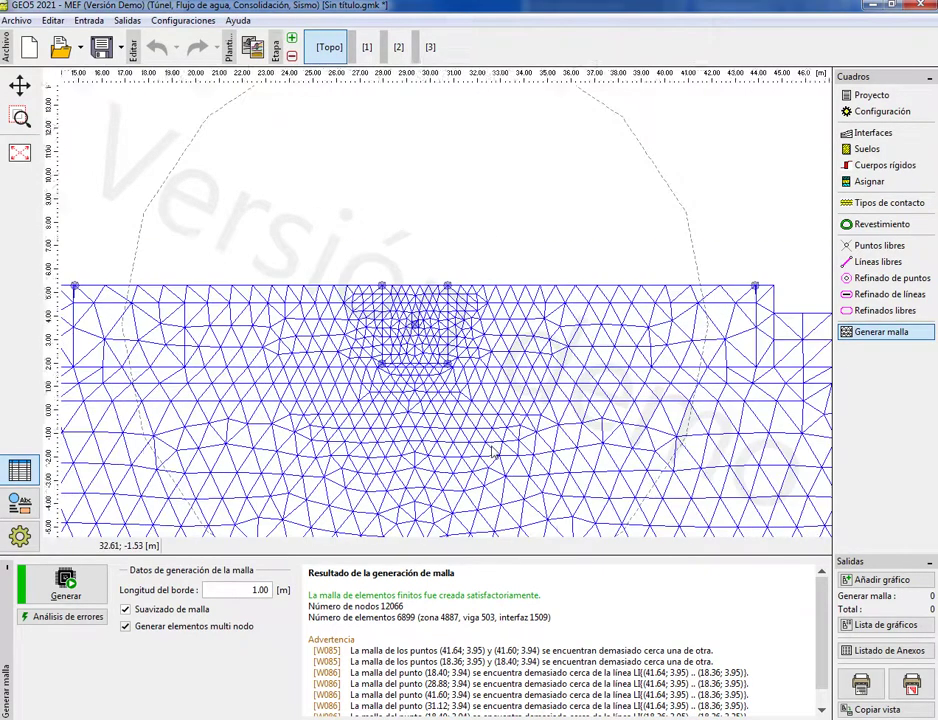
scroll(538, 383, "up", 1)
scroll(593, 433, "down", 1)
scroll(607, 404, "up", 1)
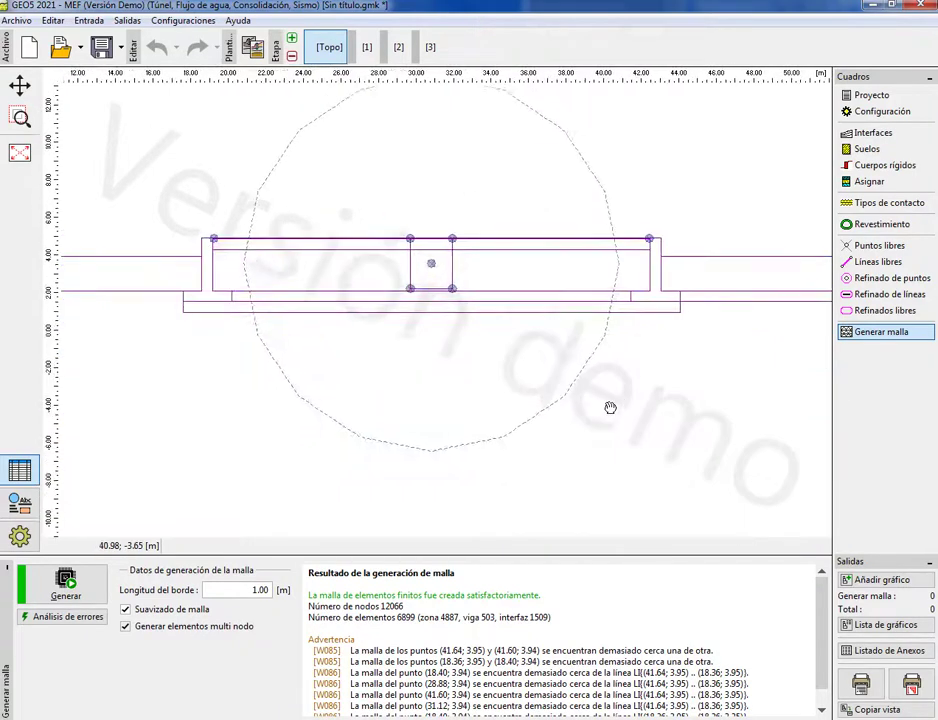
Step: Run the stress analysis of construction stage 1 and inspect the shear results around the foundation
scroll(603, 412, "down", 1)
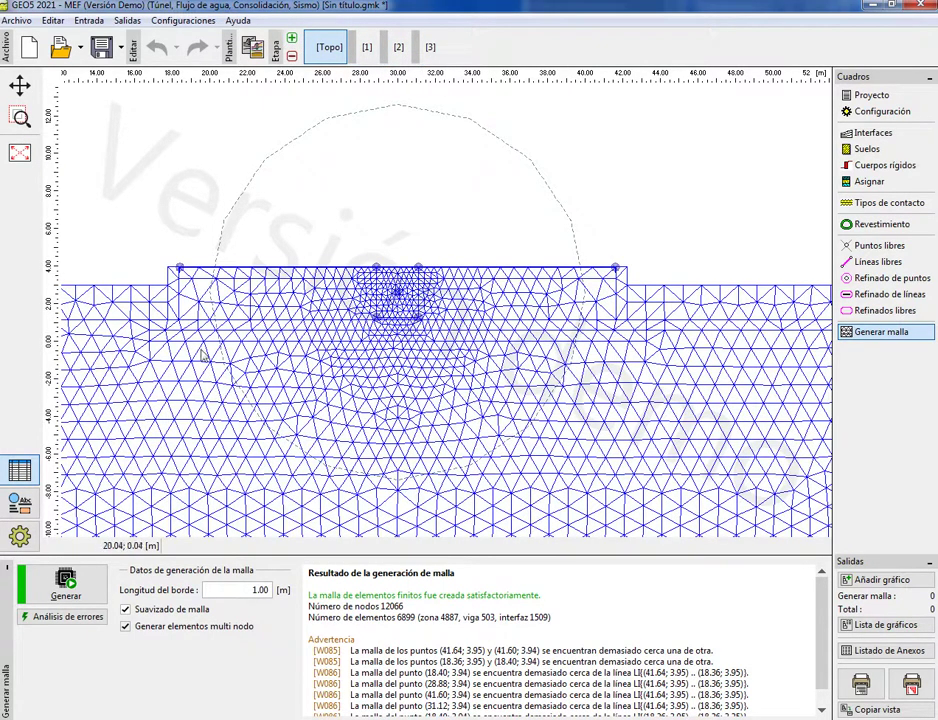
left_click(366, 47)
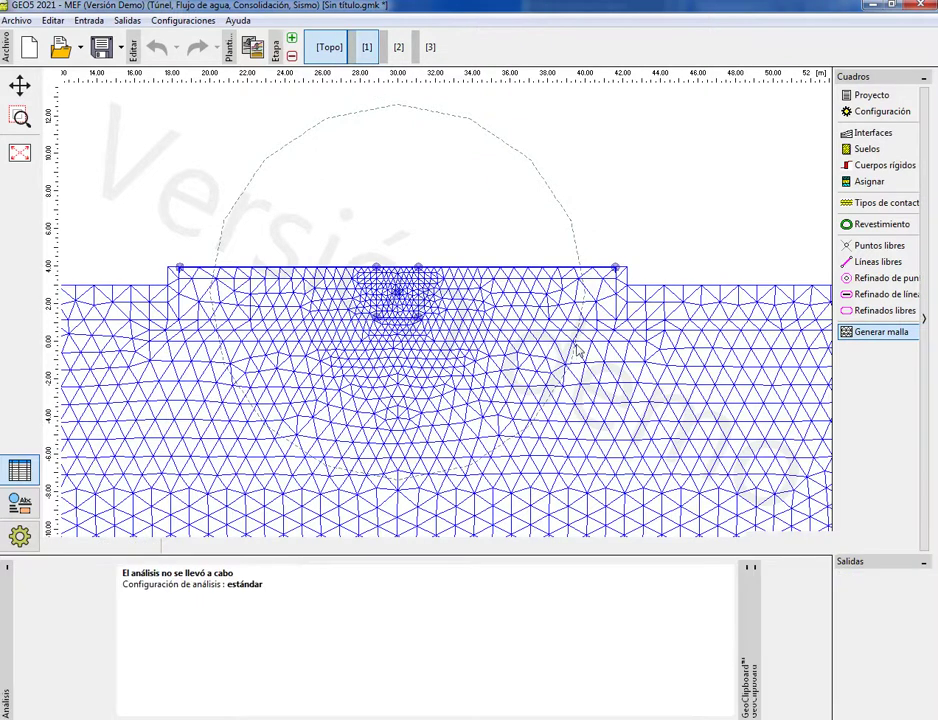
left_click_drag(379, 438, 482, 450)
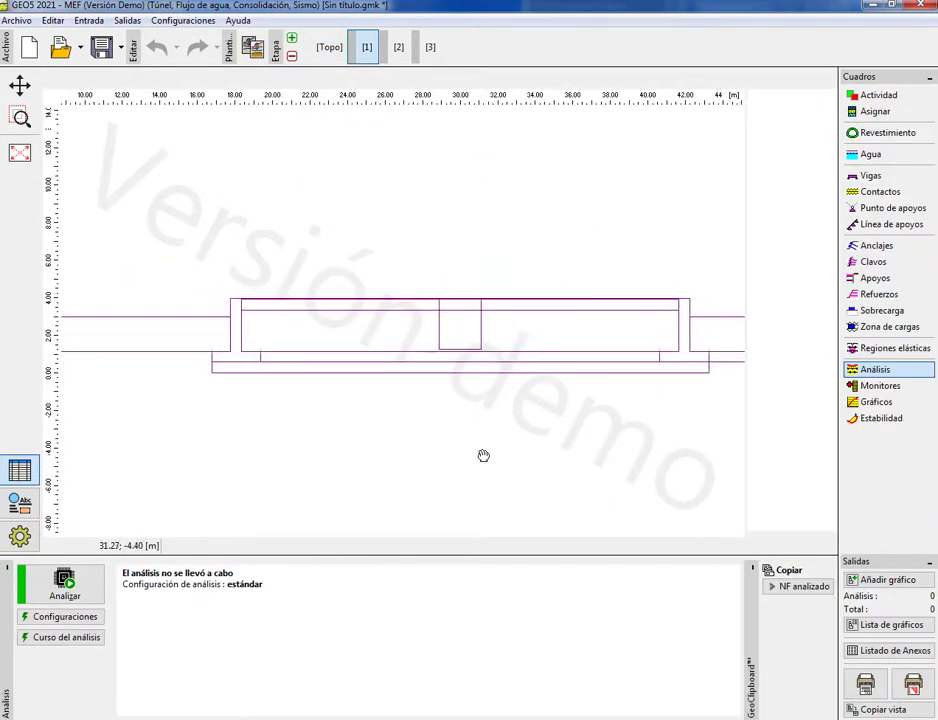
scroll(472, 452, "down", 1)
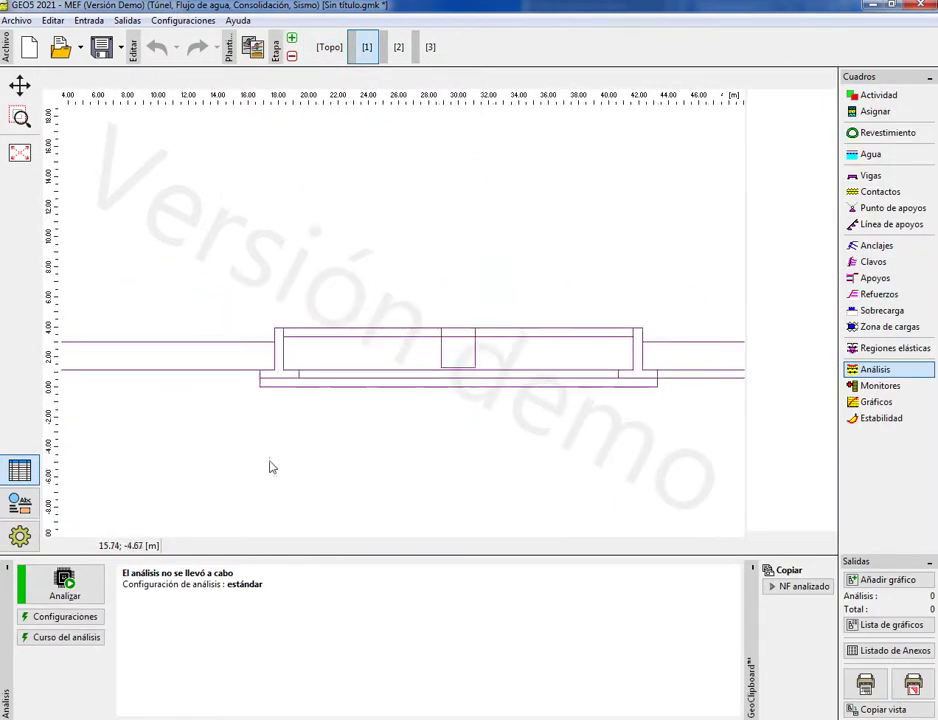
left_click_drag(372, 468, 337, 443)
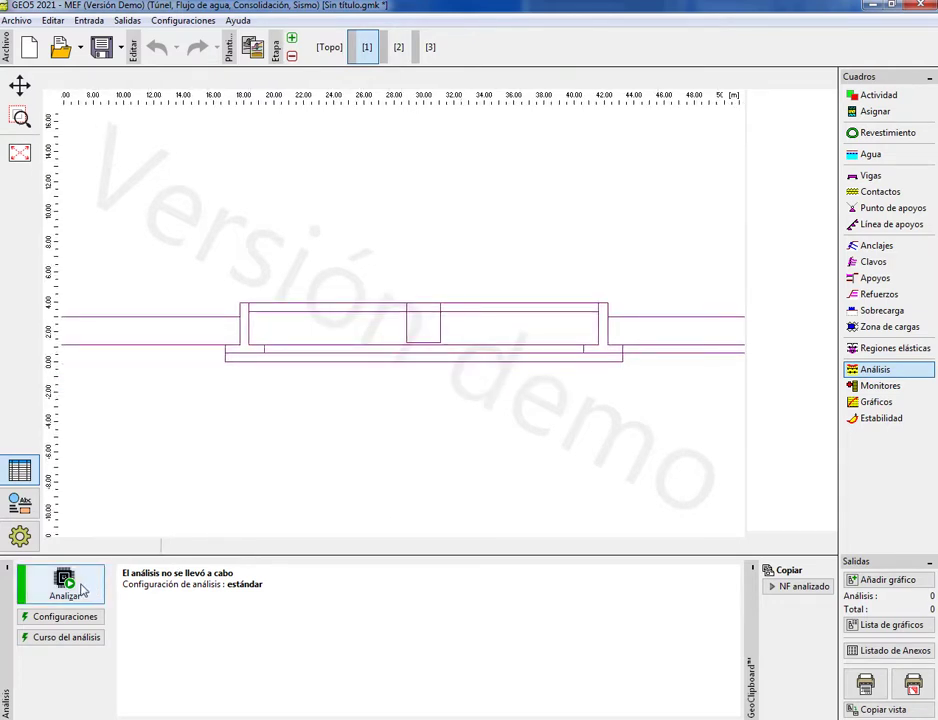
left_click(59, 590)
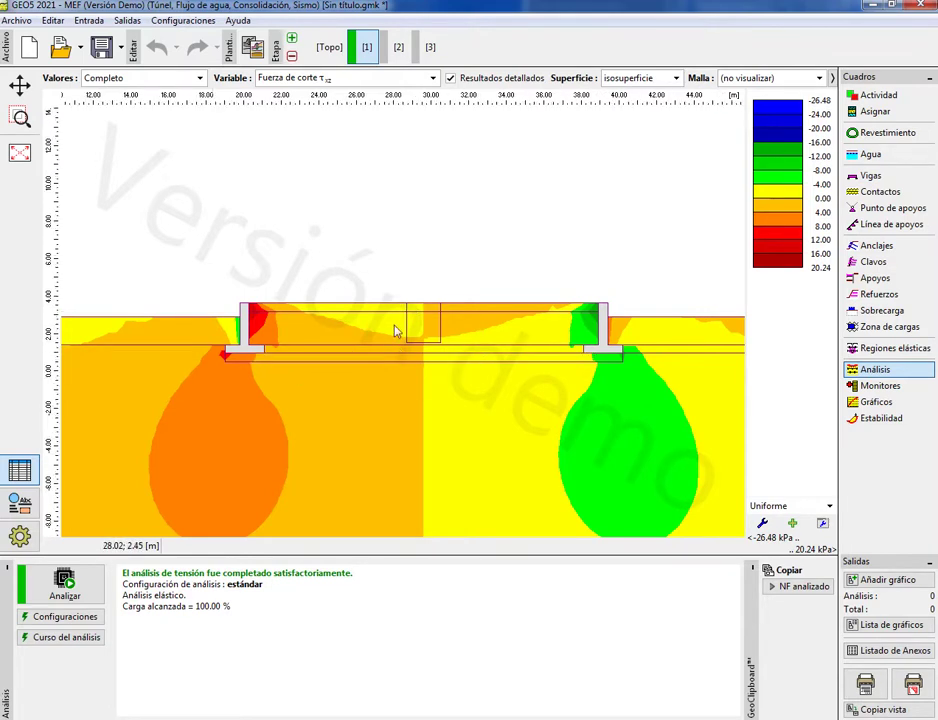
scroll(400, 322, "up", 1)
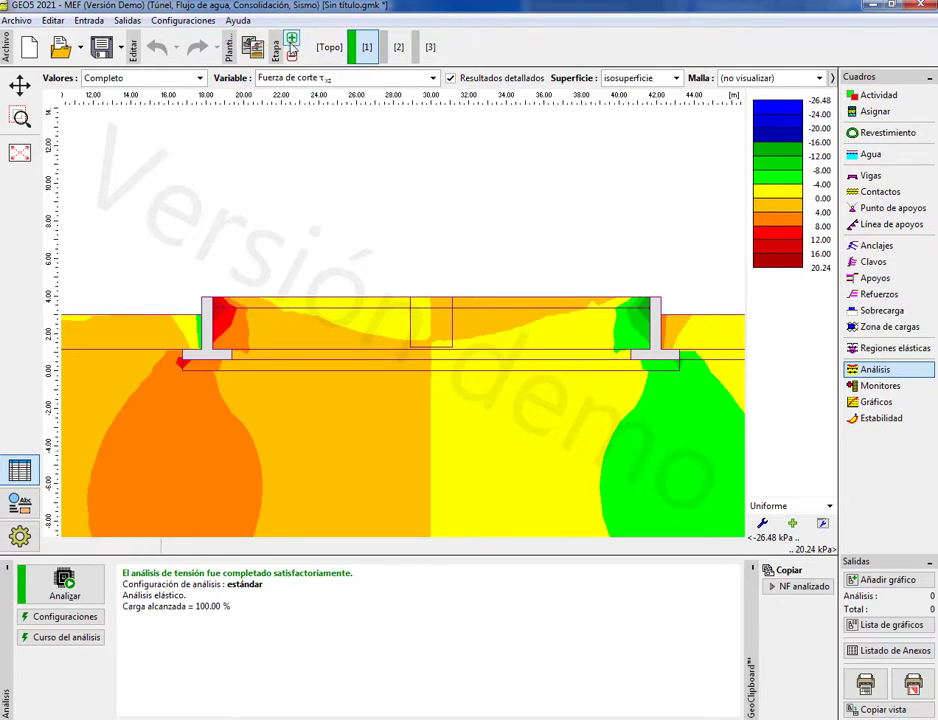
Step: Show the active and inactive zones of construction stage 2
left_click(398, 47)
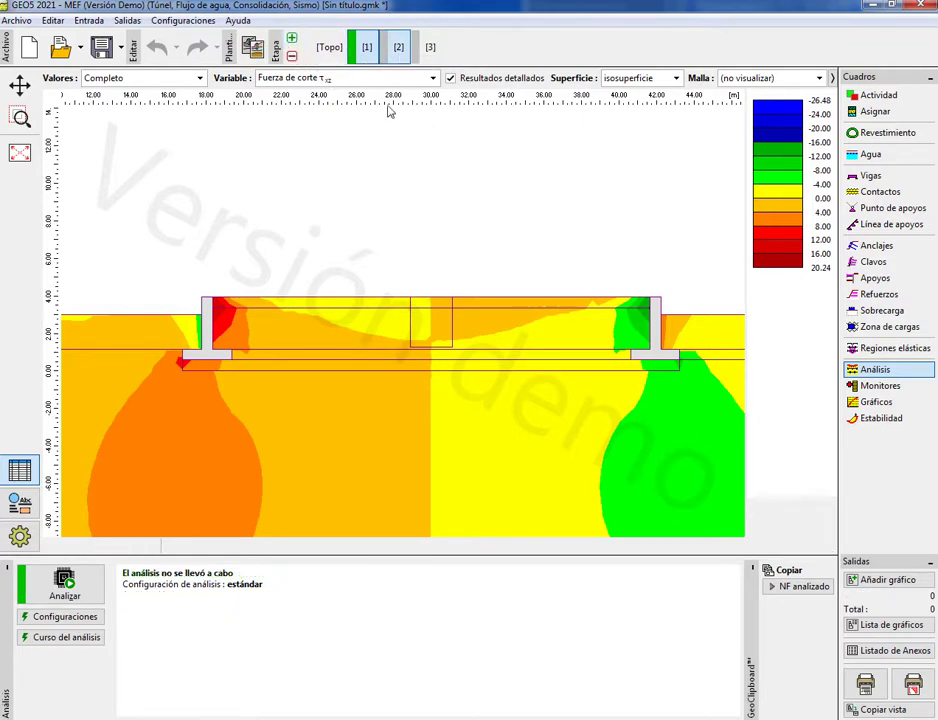
left_click_drag(304, 446, 308, 417)
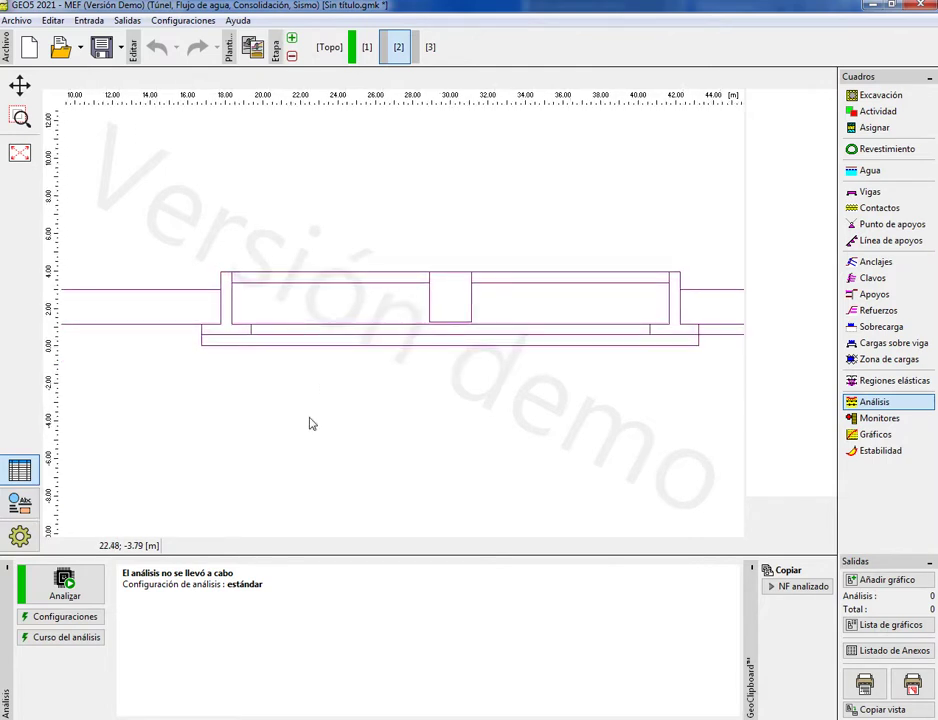
left_click(883, 118)
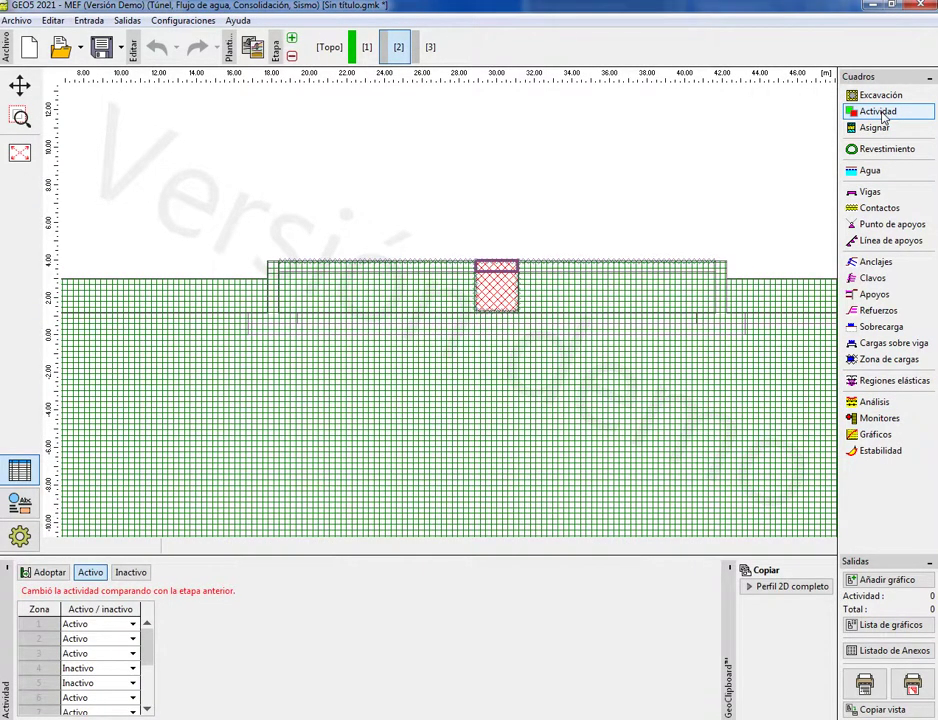
Step: Set the surface soil zone beside the foundation's right wall to inactive in stage 2
left_click(135, 573)
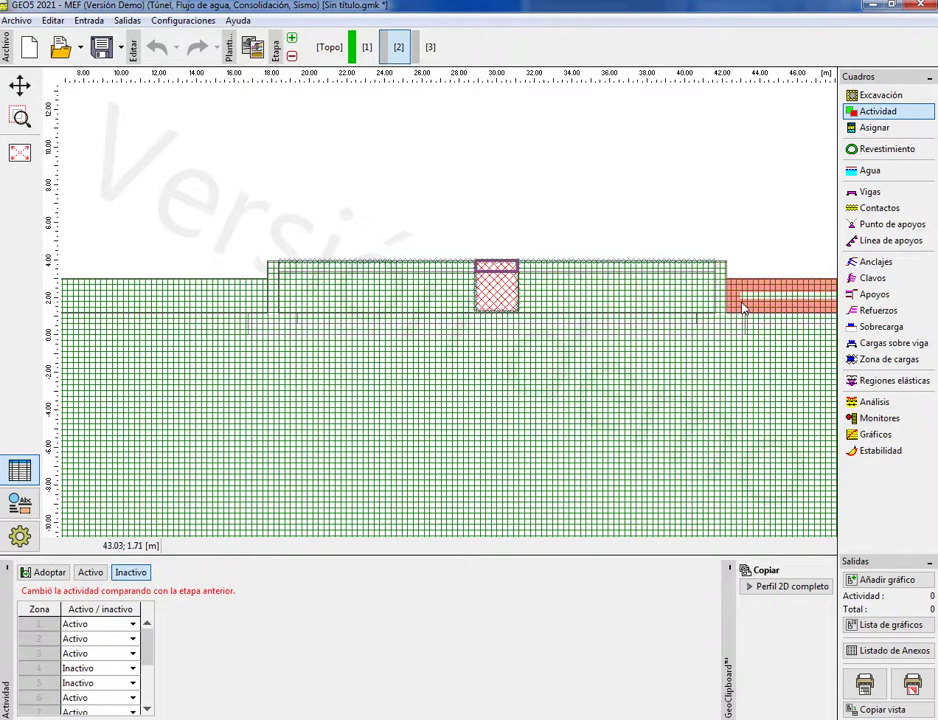
scroll(410, 463, "up", 1)
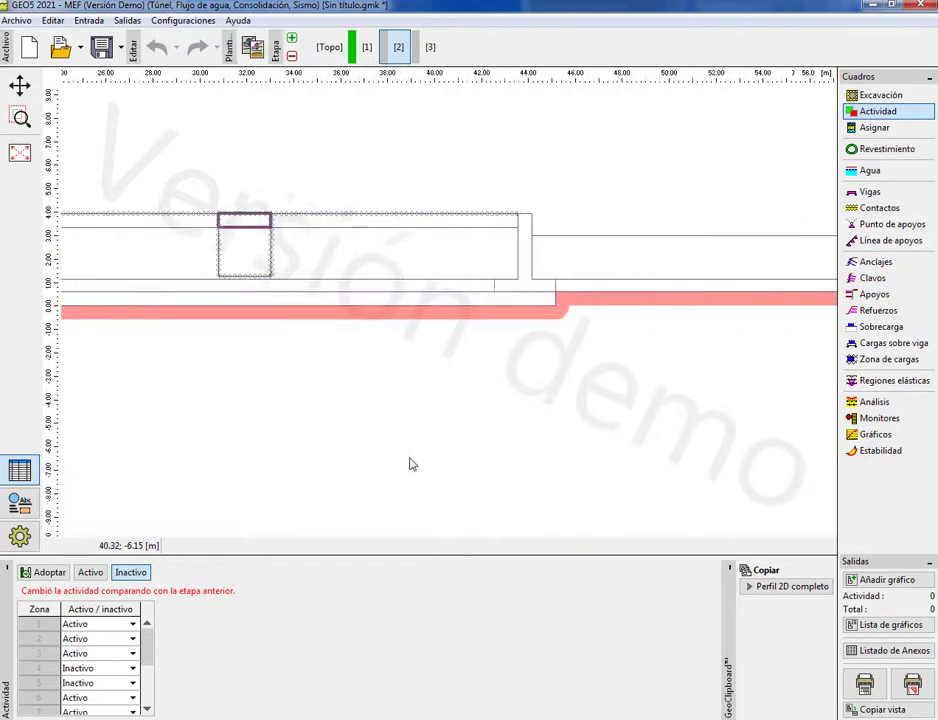
left_click_drag(410, 463, 332, 483)
scroll(332, 483, "down", 1)
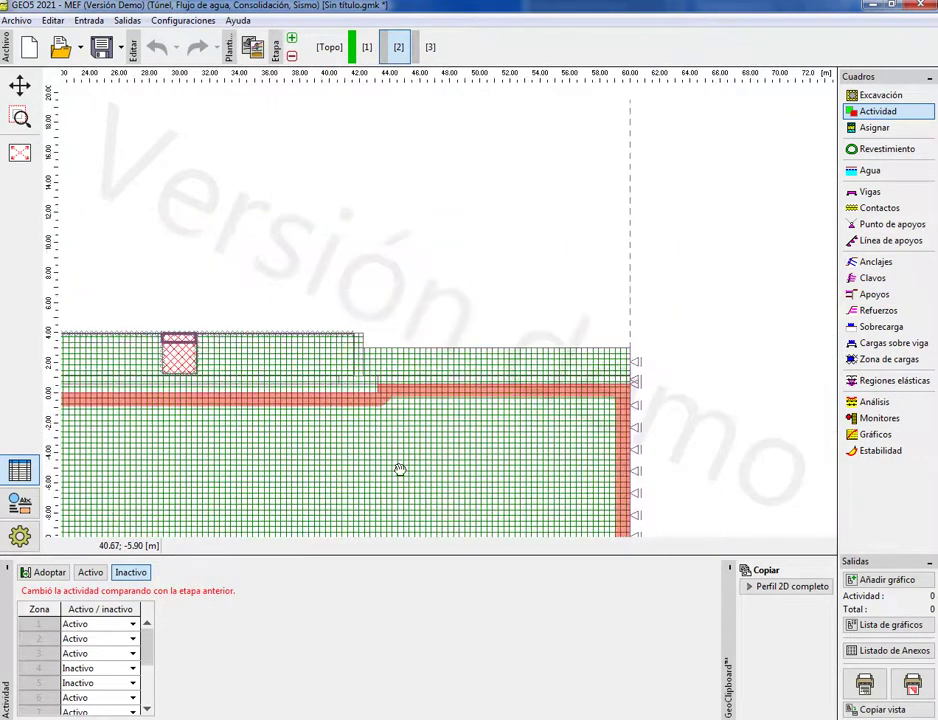
left_click(508, 355)
scroll(544, 262, "down", 1)
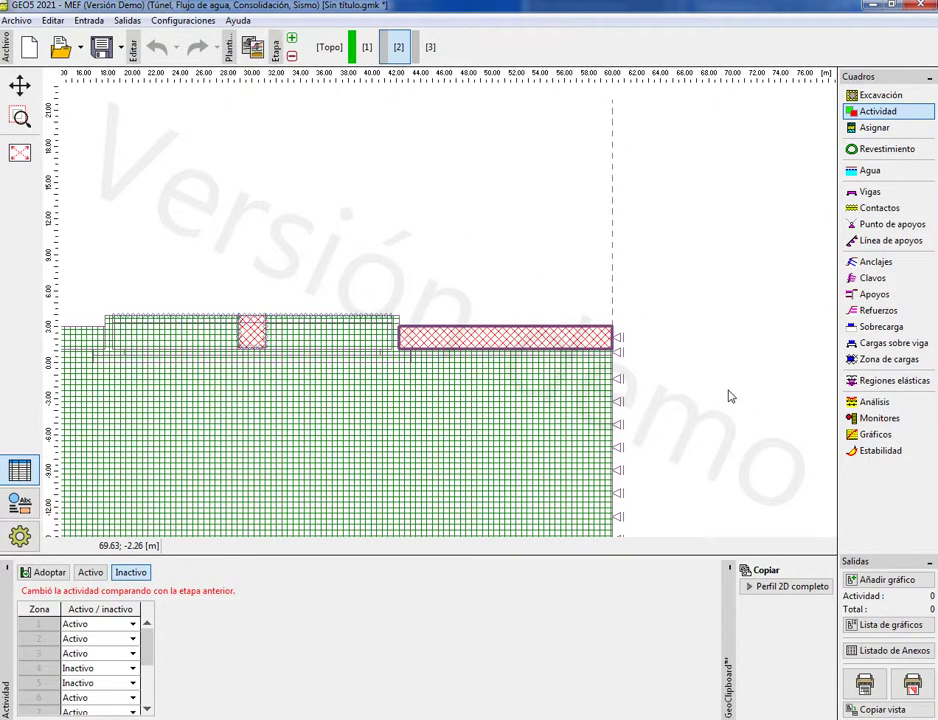
Step: Set the surface soil zone beside the foundation's right wall back to active
left_click(91, 574)
scroll(657, 440, "up", 2)
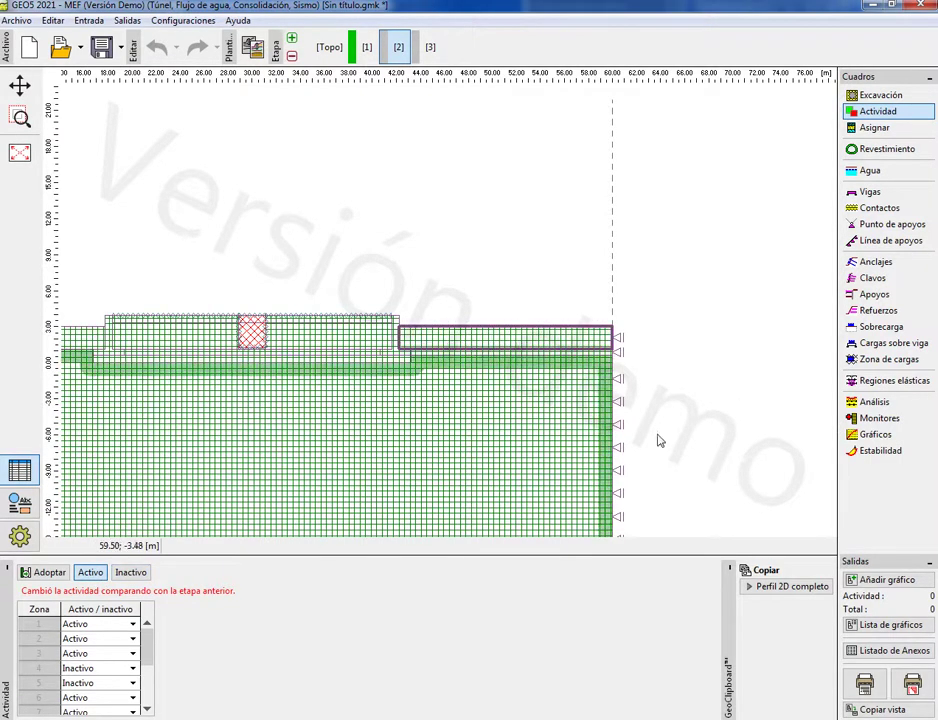
scroll(708, 473, "down", 2)
scroll(586, 405, "up", 1)
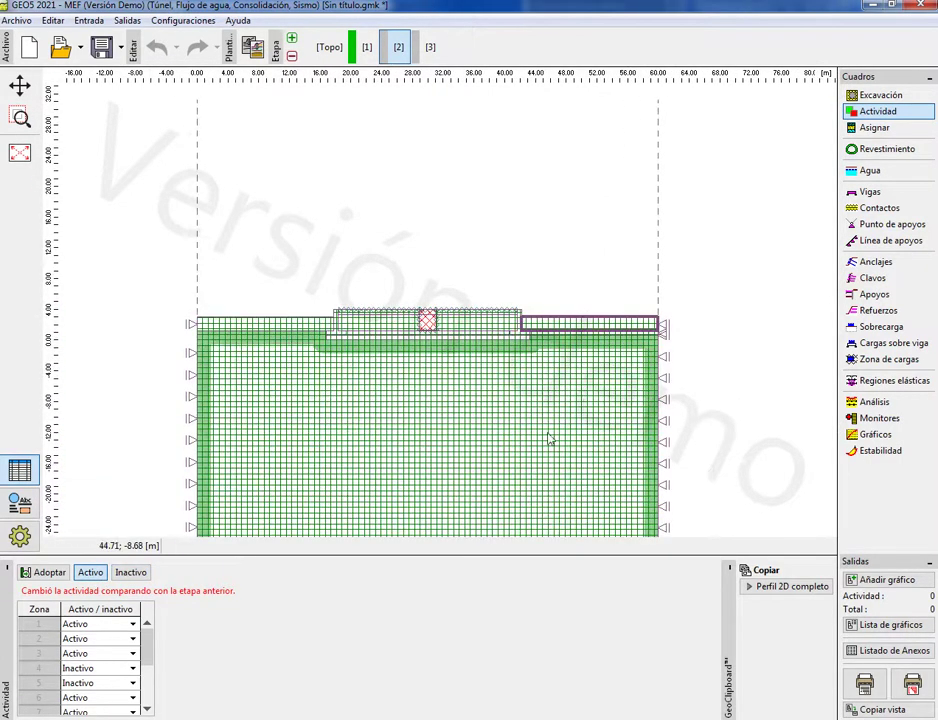
scroll(533, 345, "up", 1)
scroll(533, 345, "up", 2)
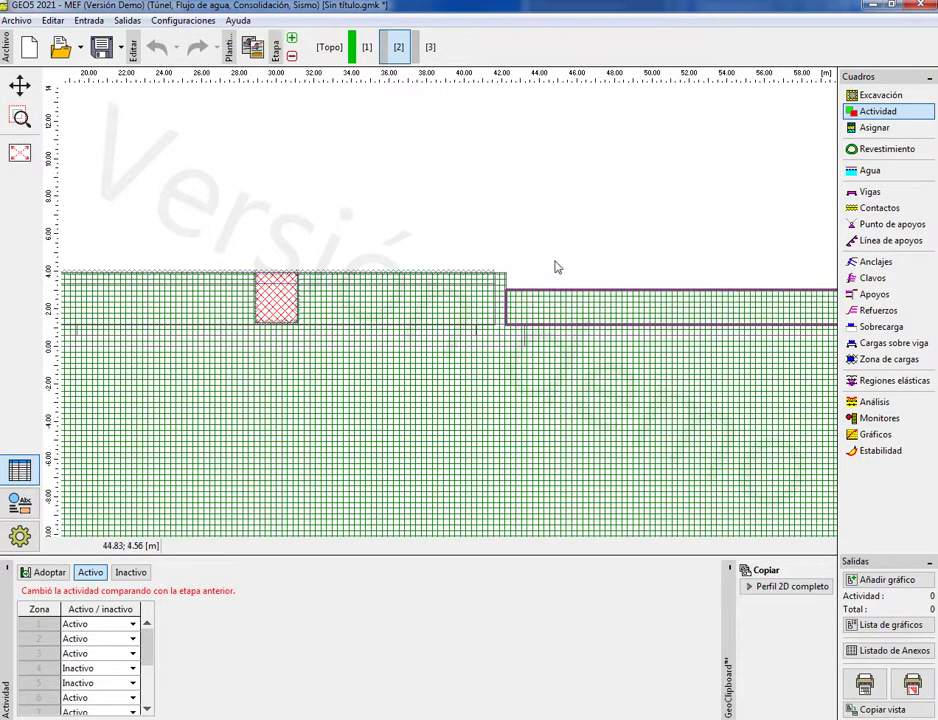
left_click_drag(589, 234, 486, 282)
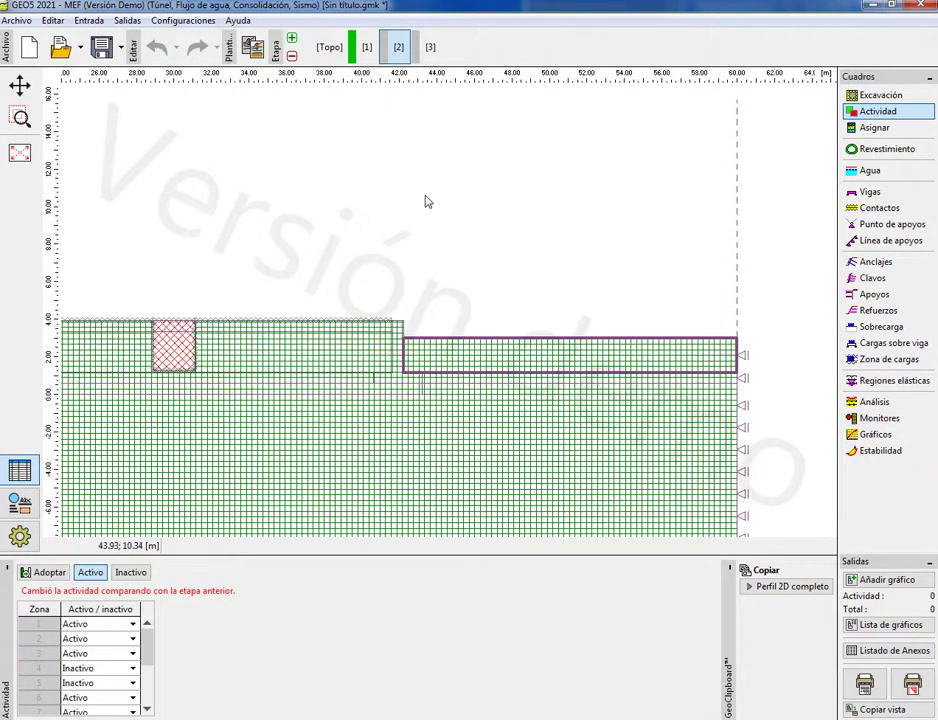
left_click_drag(425, 201, 538, 238)
scroll(546, 240, "down", 2)
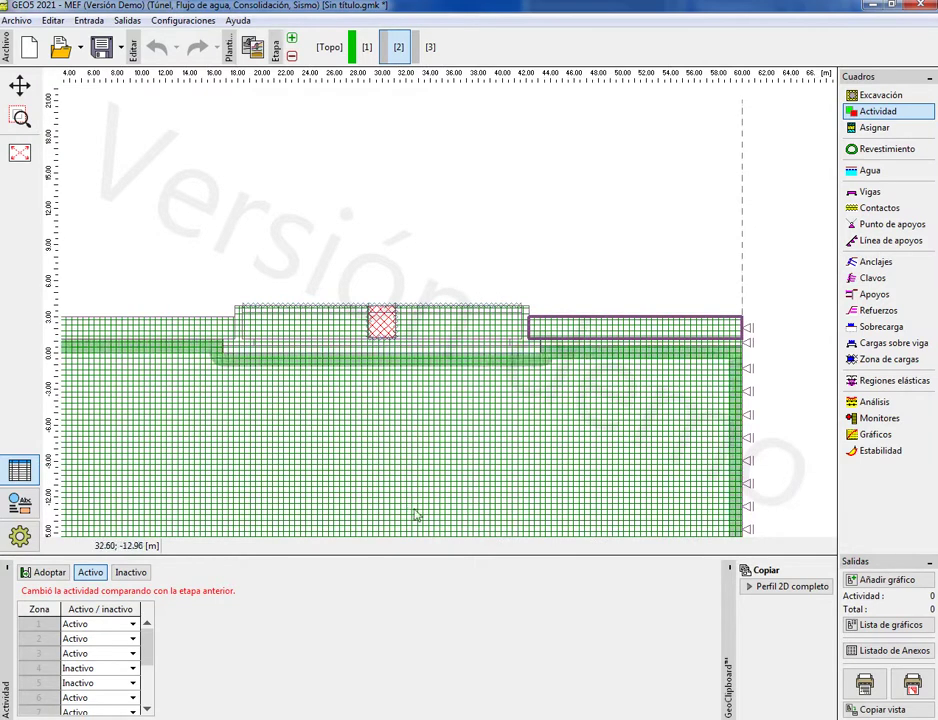
Step: Check the stage 2 analysis state, then compare the beam definitions of stage 1 with those of stage 2
left_click(876, 402)
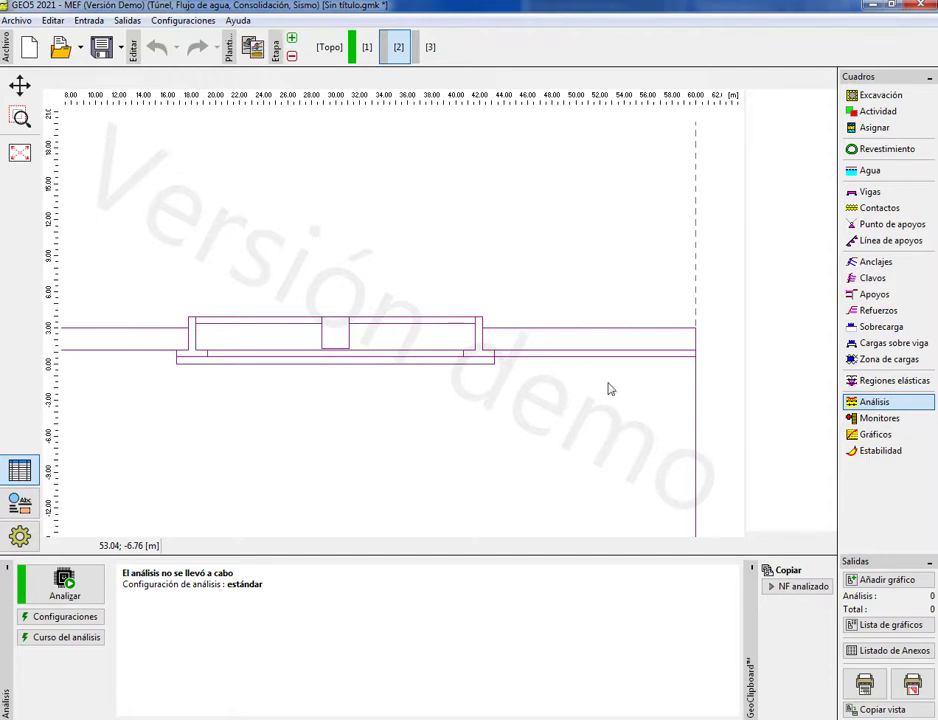
left_click(367, 47)
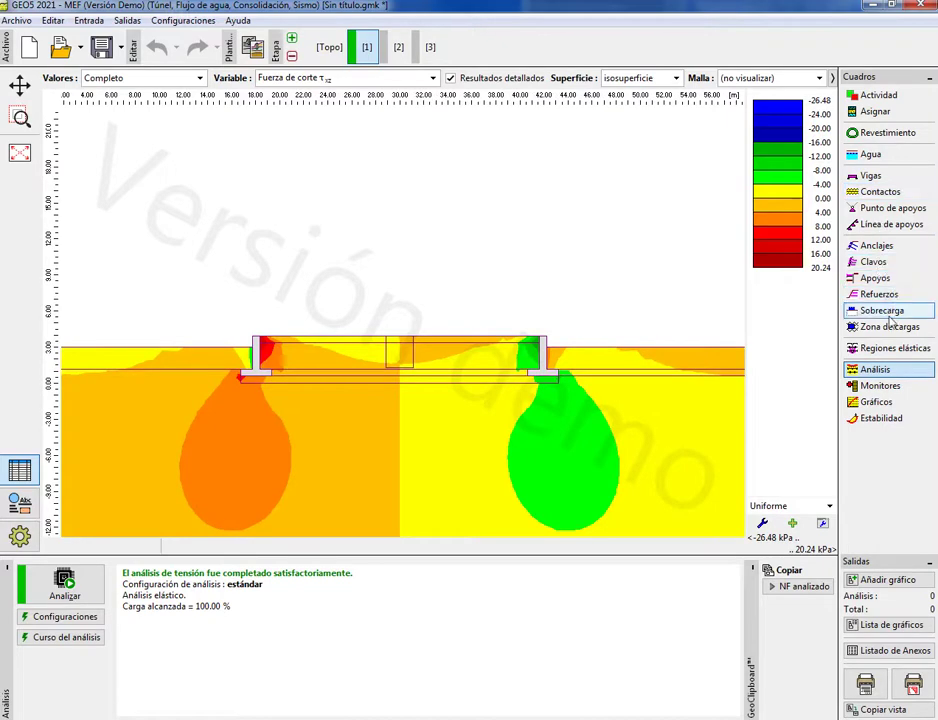
left_click(870, 178)
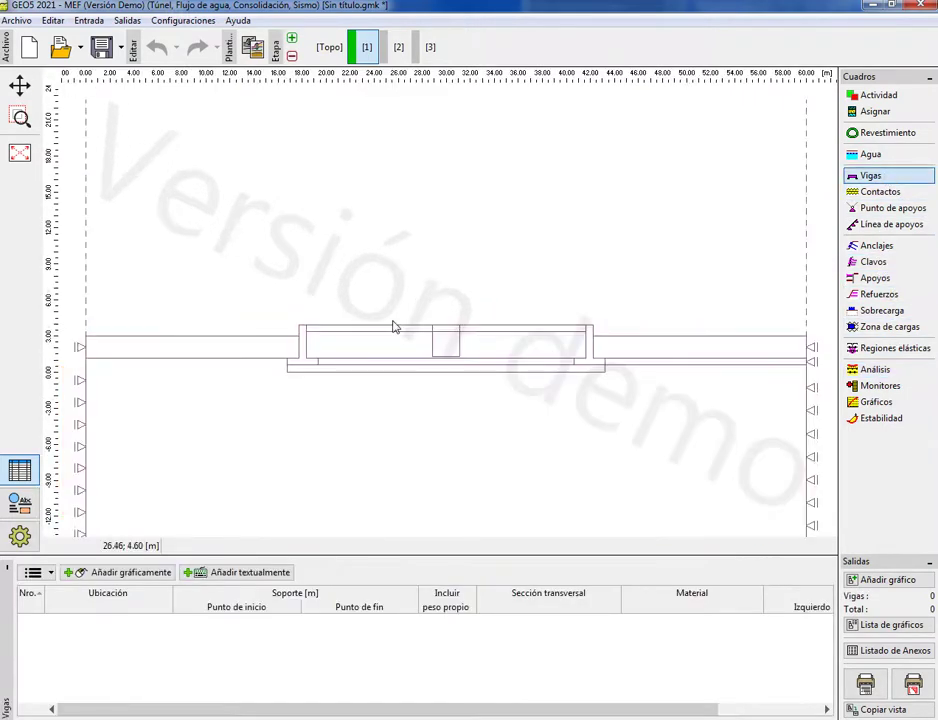
scroll(418, 335, "up", 4)
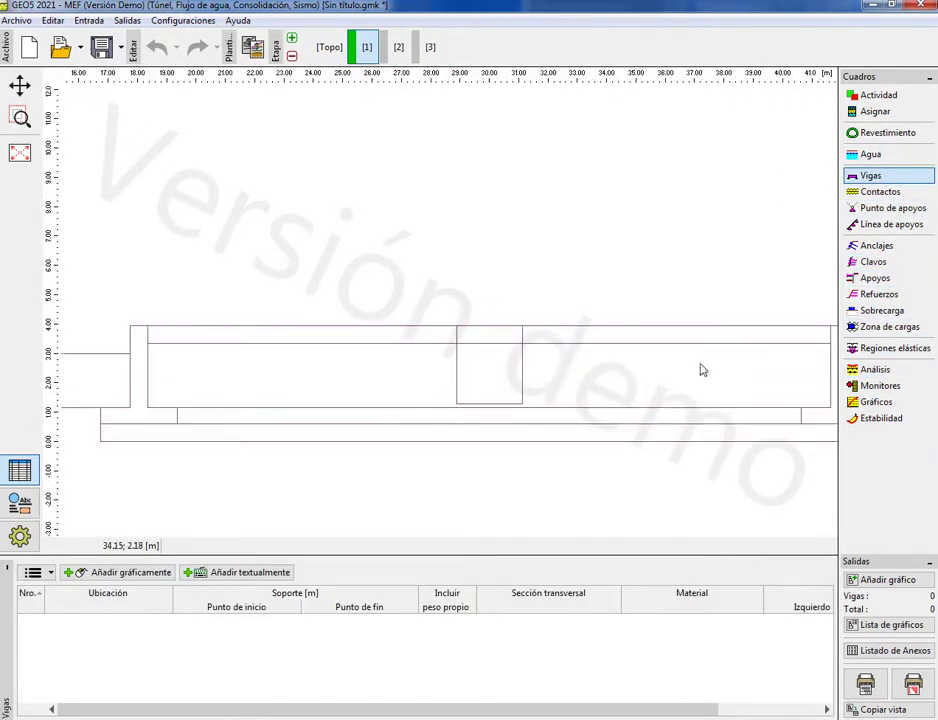
left_click_drag(653, 379, 597, 391)
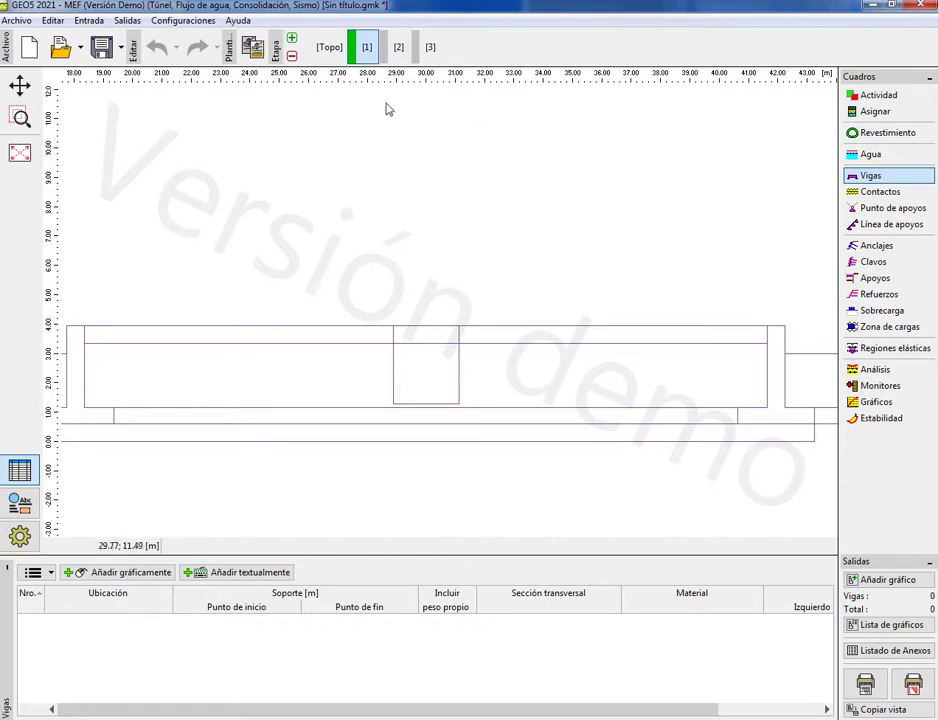
left_click(398, 47)
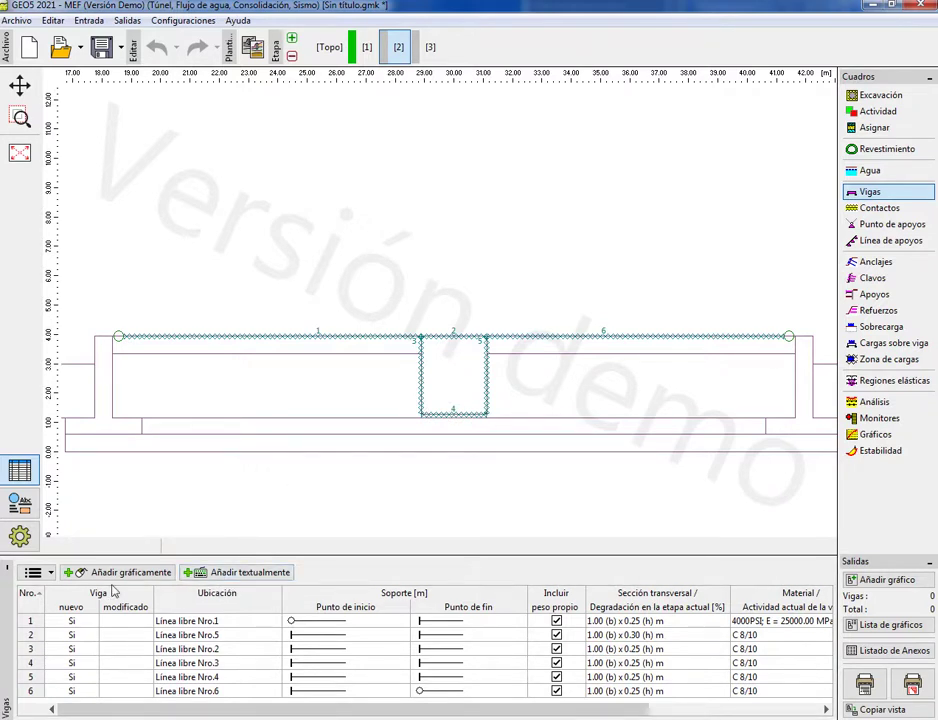
Step: Select beam 1 on the slab and open a new beam definition to review its location, name and support entries
left_click(310, 341)
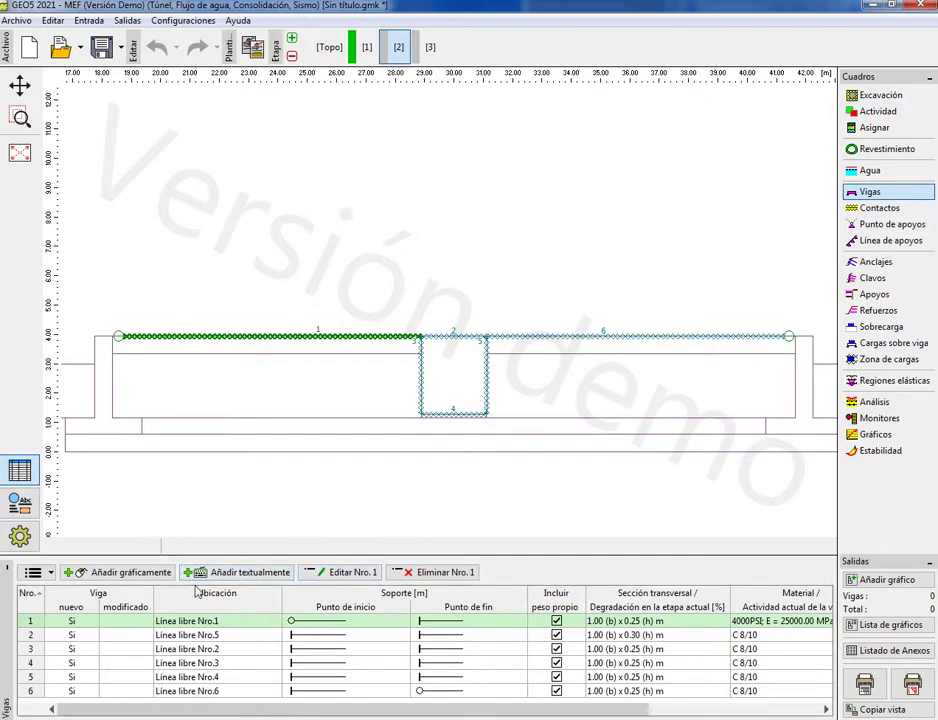
left_click(246, 573)
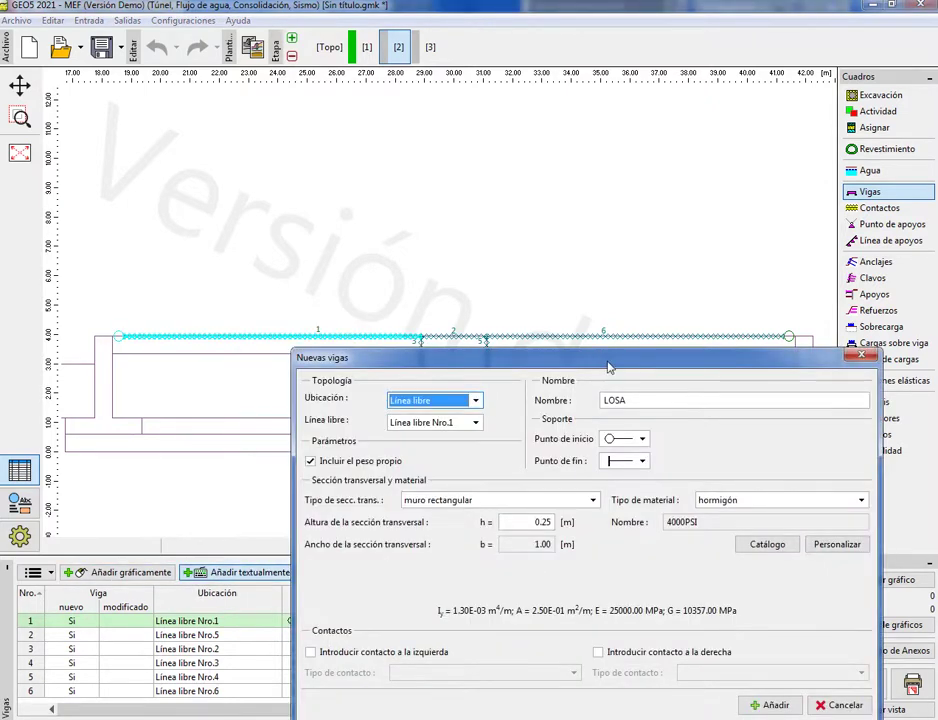
left_click_drag(609, 367, 553, 292)
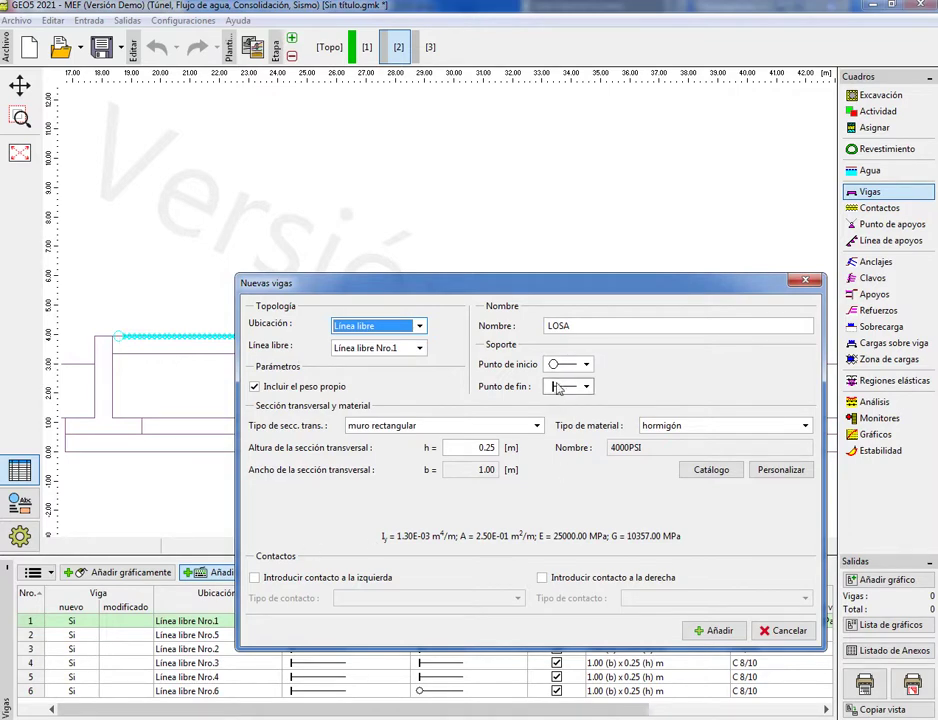
left_click_drag(608, 300, 550, 420)
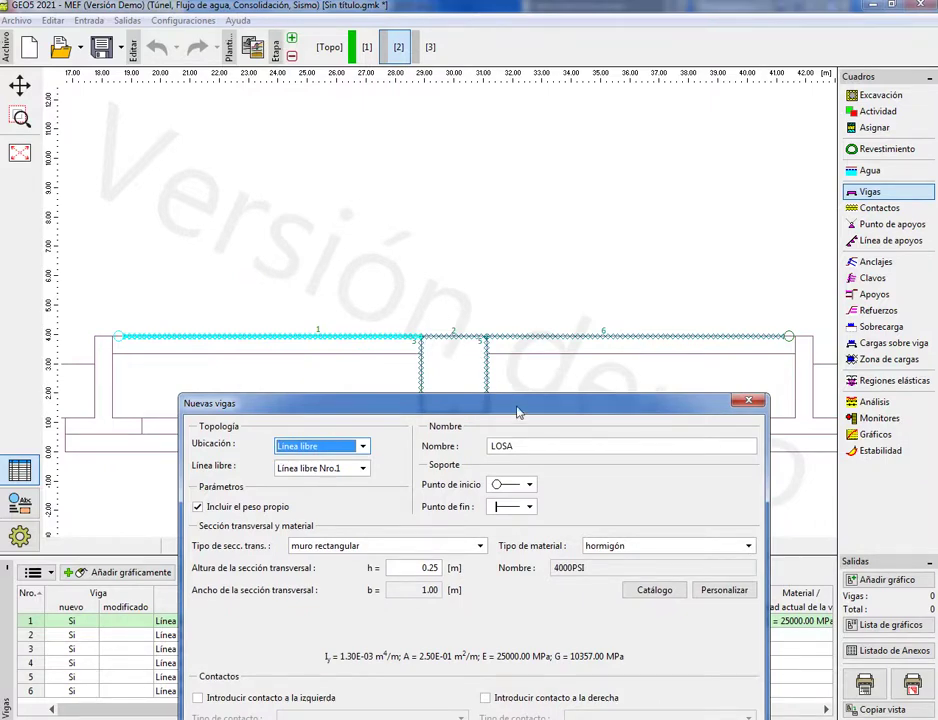
left_click_drag(518, 412, 558, 291)
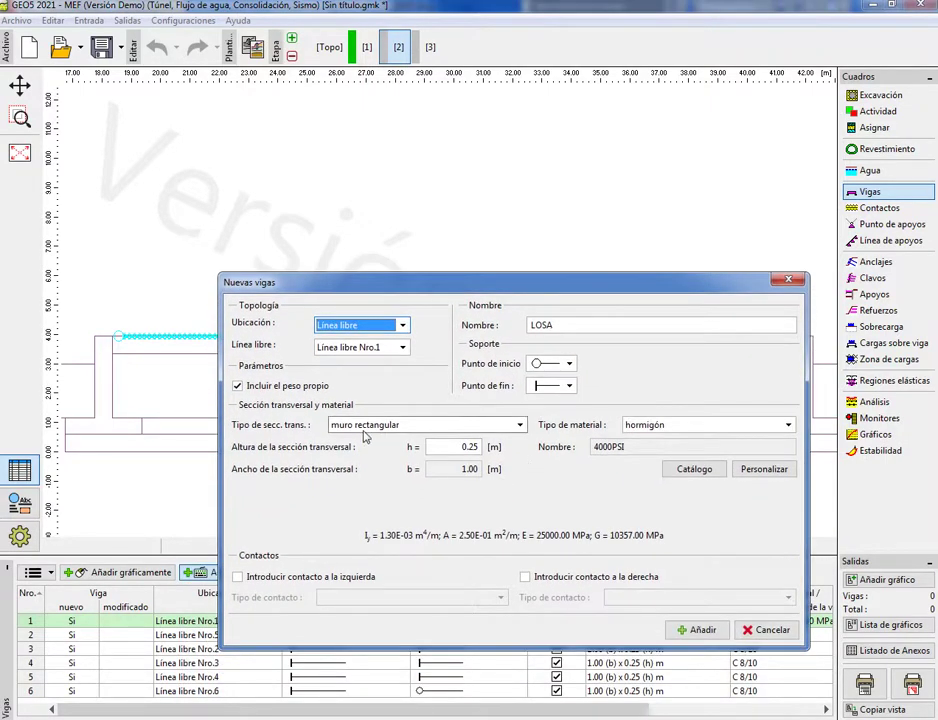
Step: Review the cross-section types, material types and concrete catalogue offered for the LOSA beam, and close the definition without adding it
left_click(414, 426)
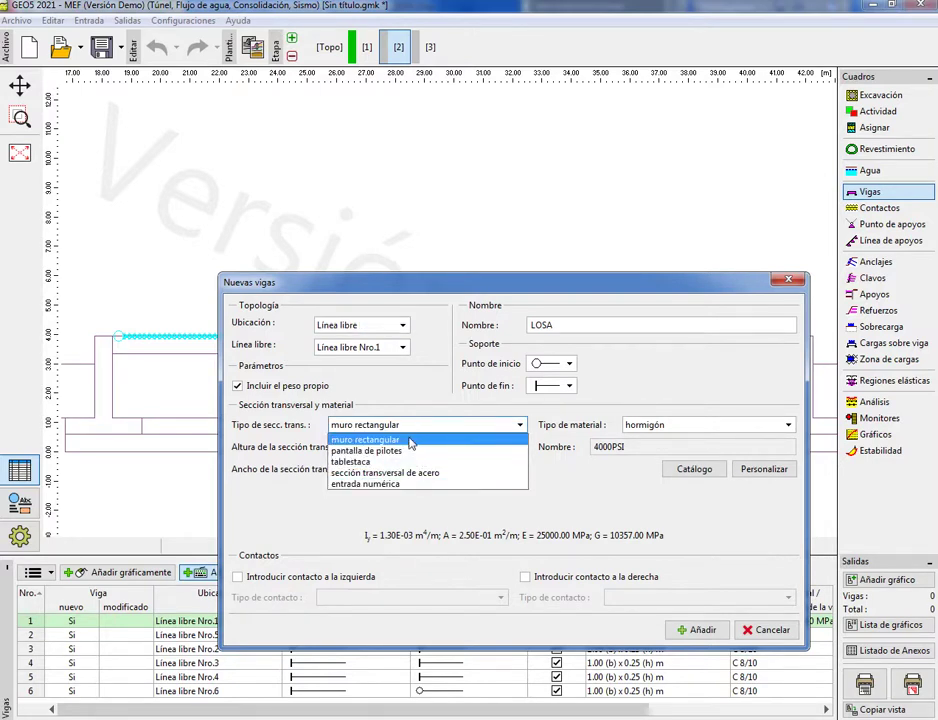
left_click(385, 440)
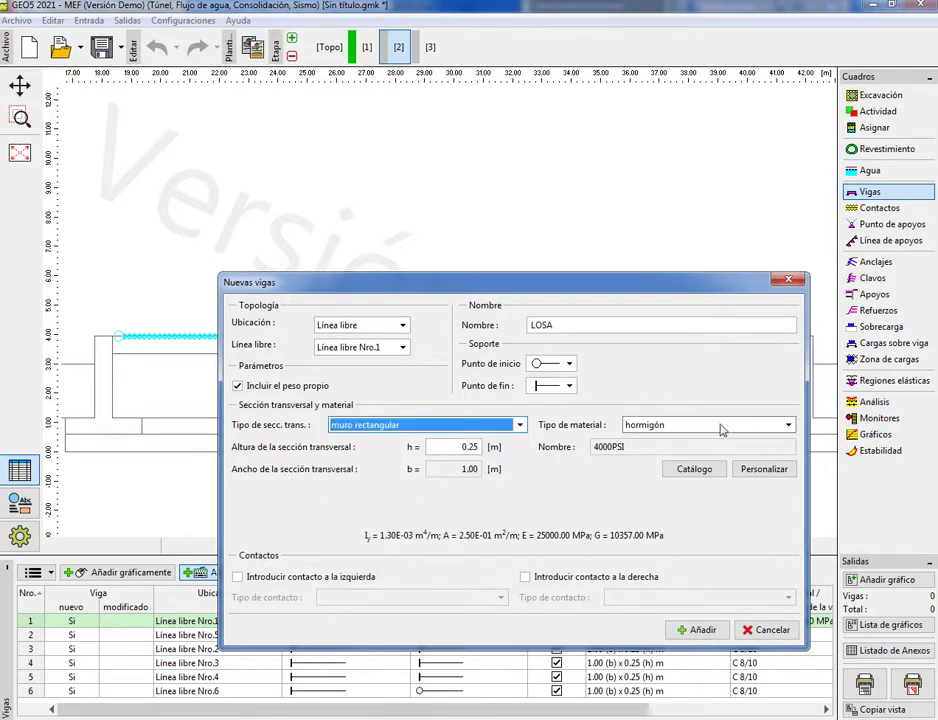
left_click(722, 429)
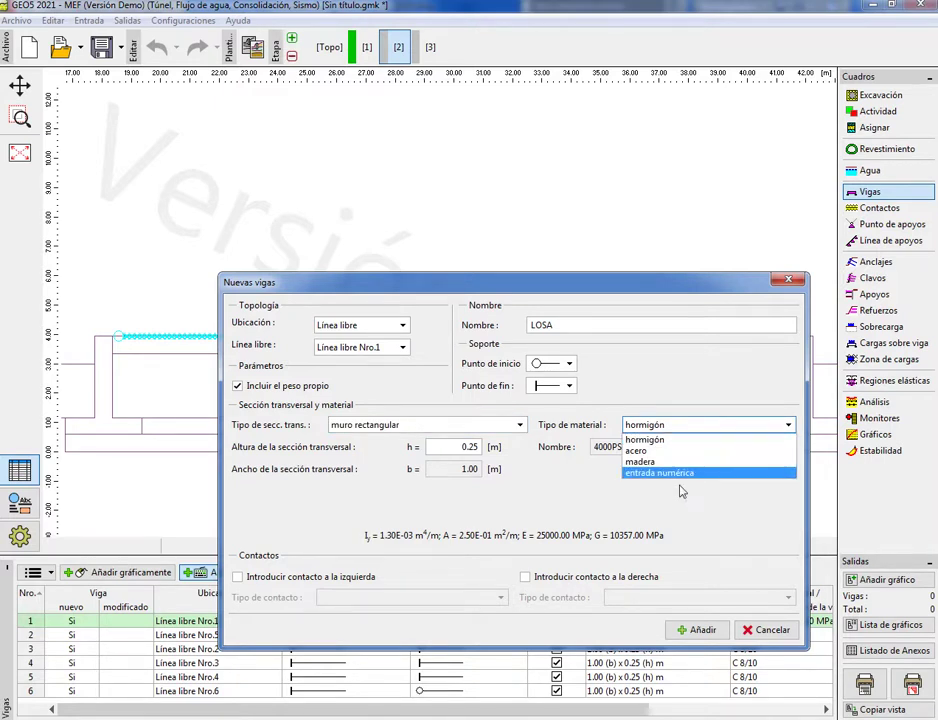
left_click(591, 513)
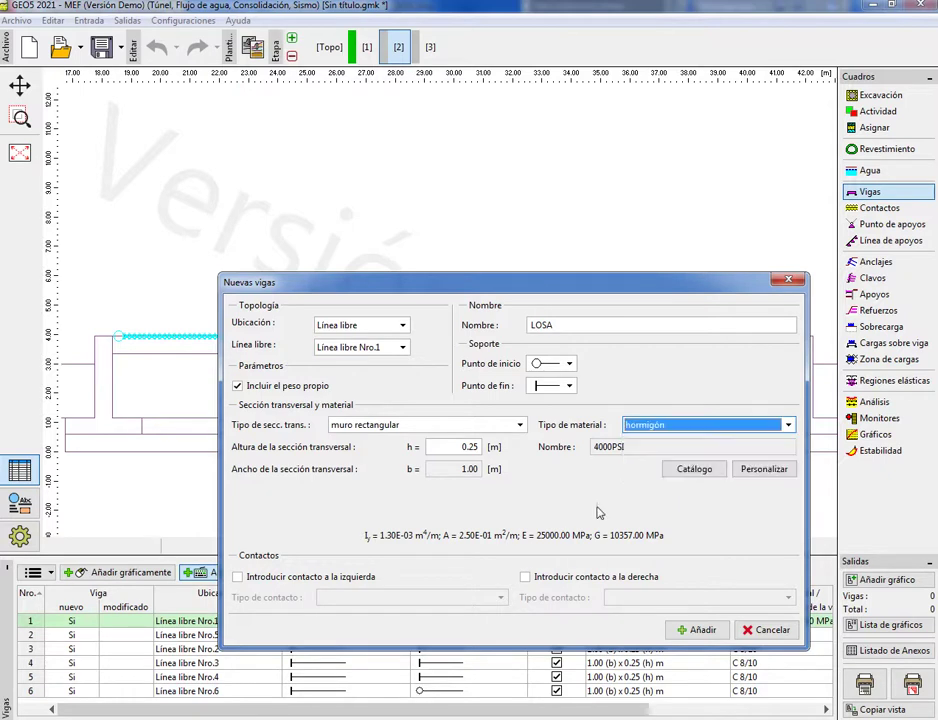
left_click(690, 470)
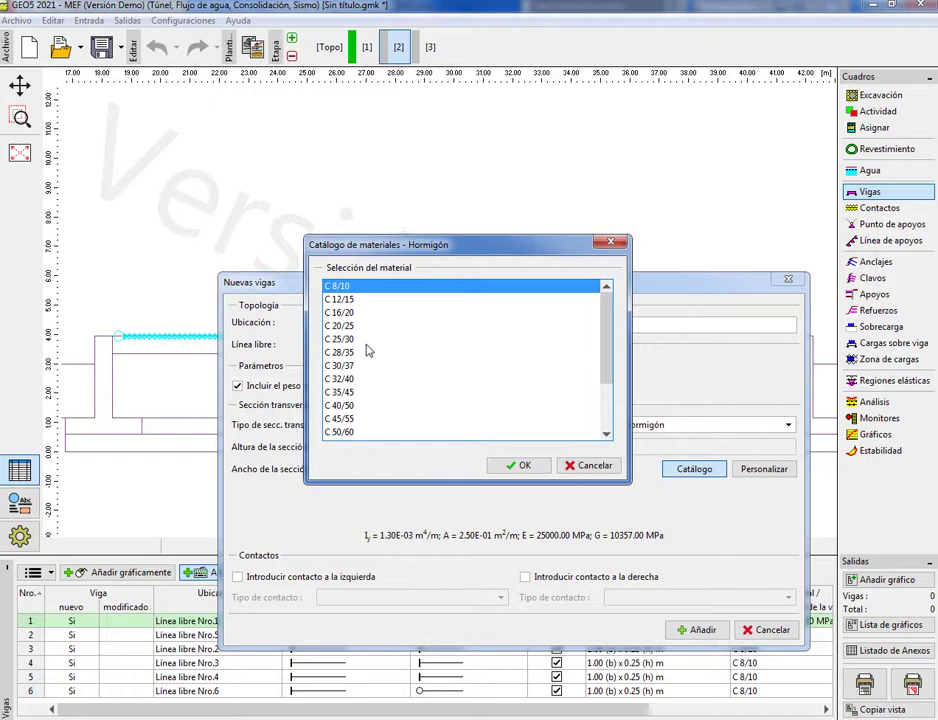
left_click(609, 243)
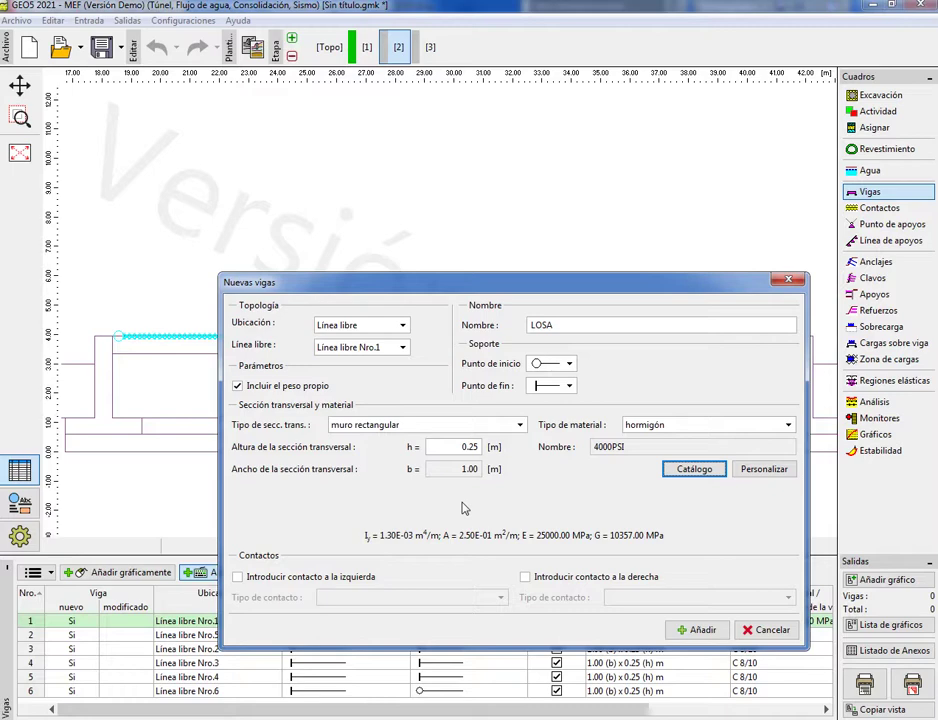
left_click(786, 281)
Step: Select beam 3 on the central channel's left wall and review its entries in a new beam definition without adding it
left_click(422, 392)
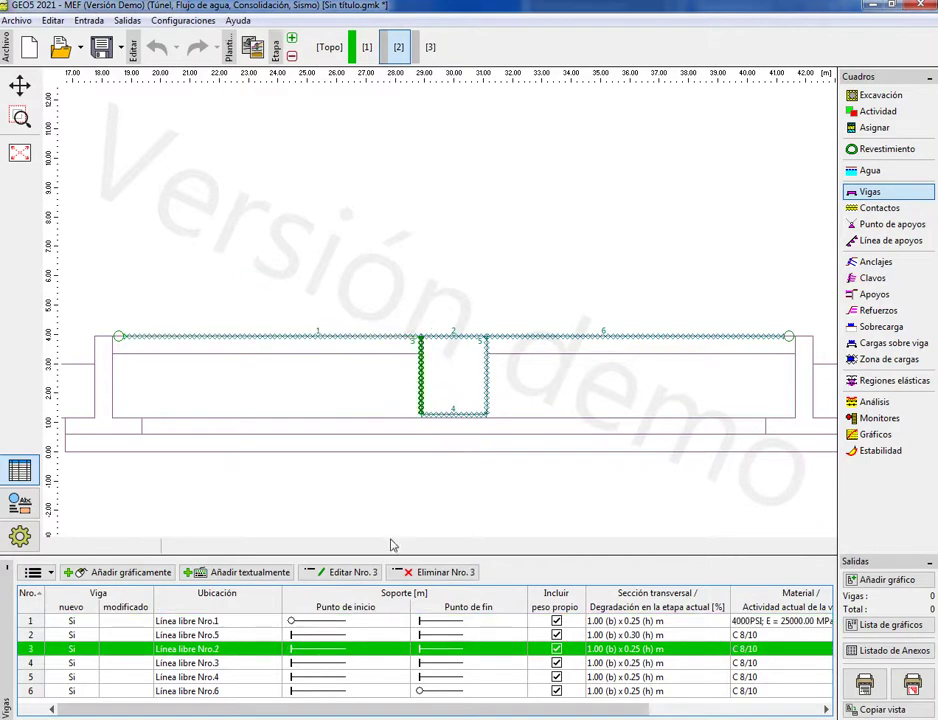
left_click(246, 573)
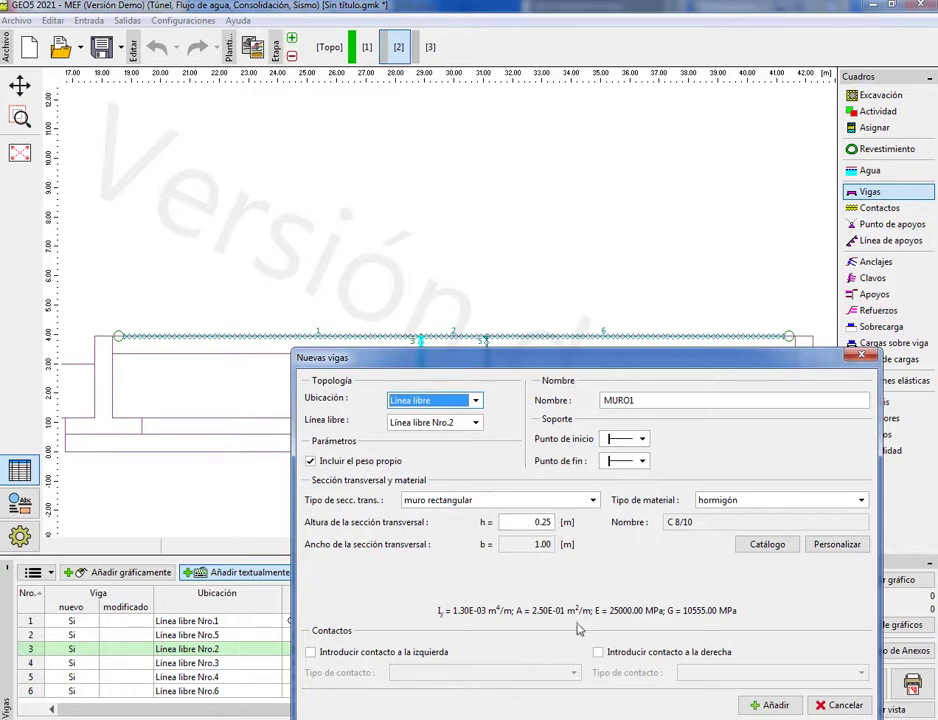
left_click(855, 357)
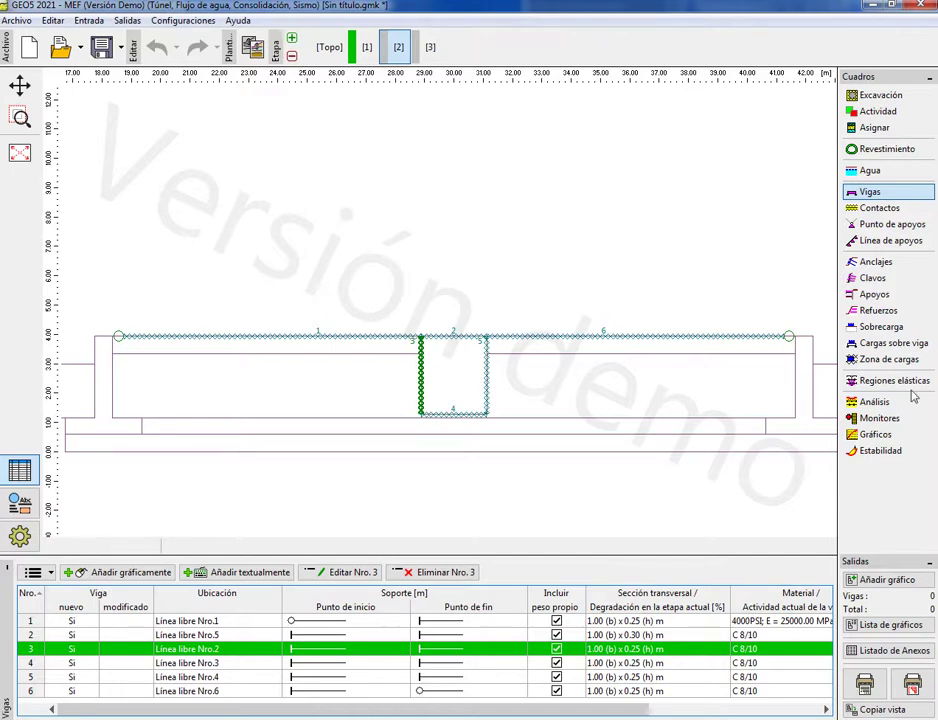
Step: Run the finite element analysis for construction stage 2
left_click(868, 403)
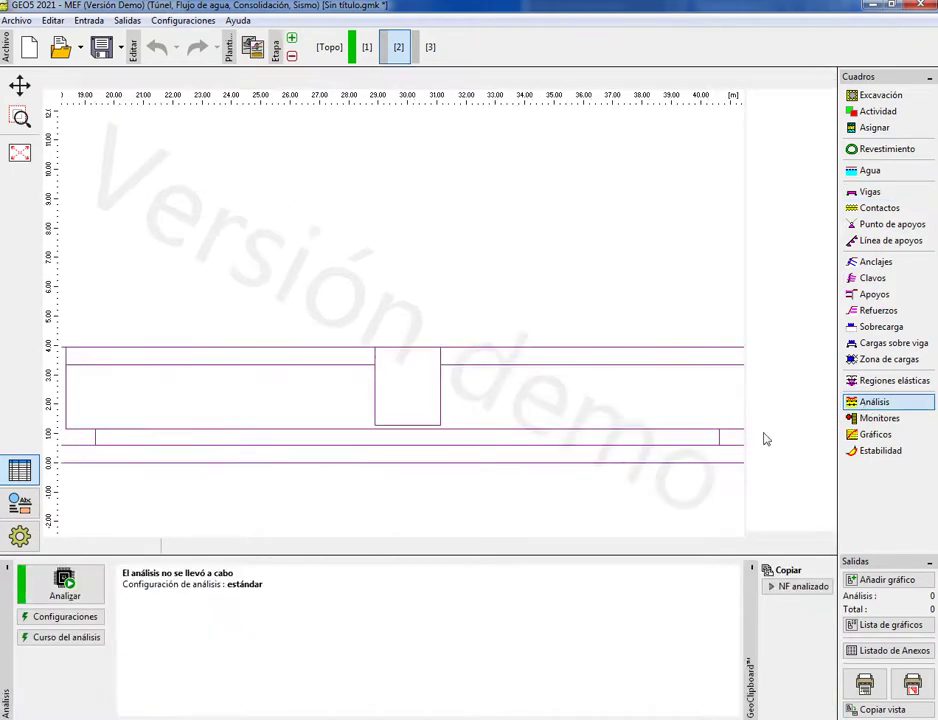
left_click_drag(510, 313, 494, 285)
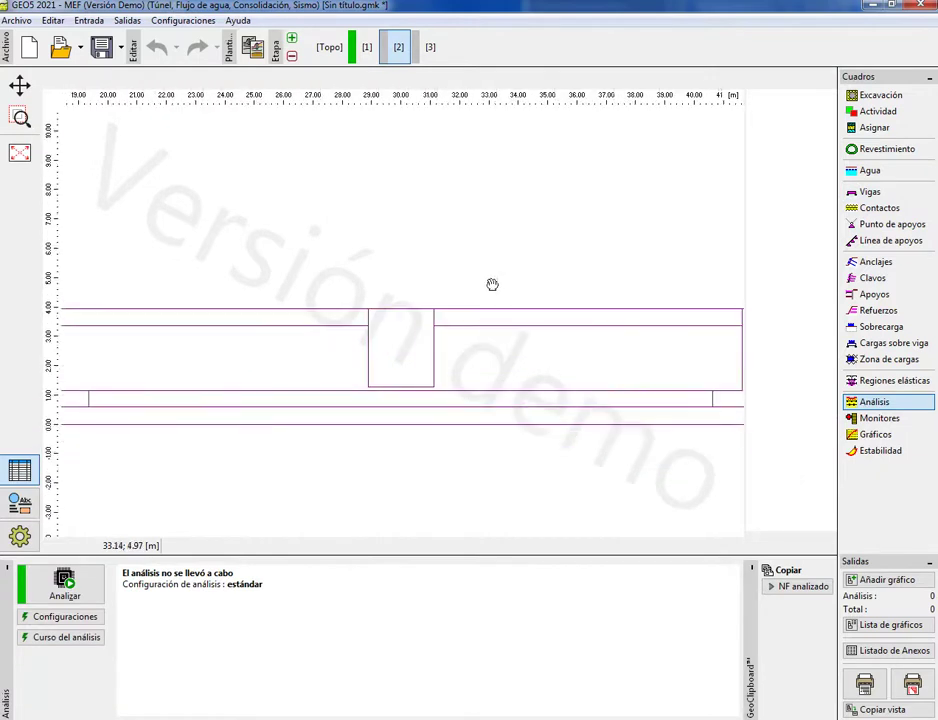
scroll(503, 364, "down", 2)
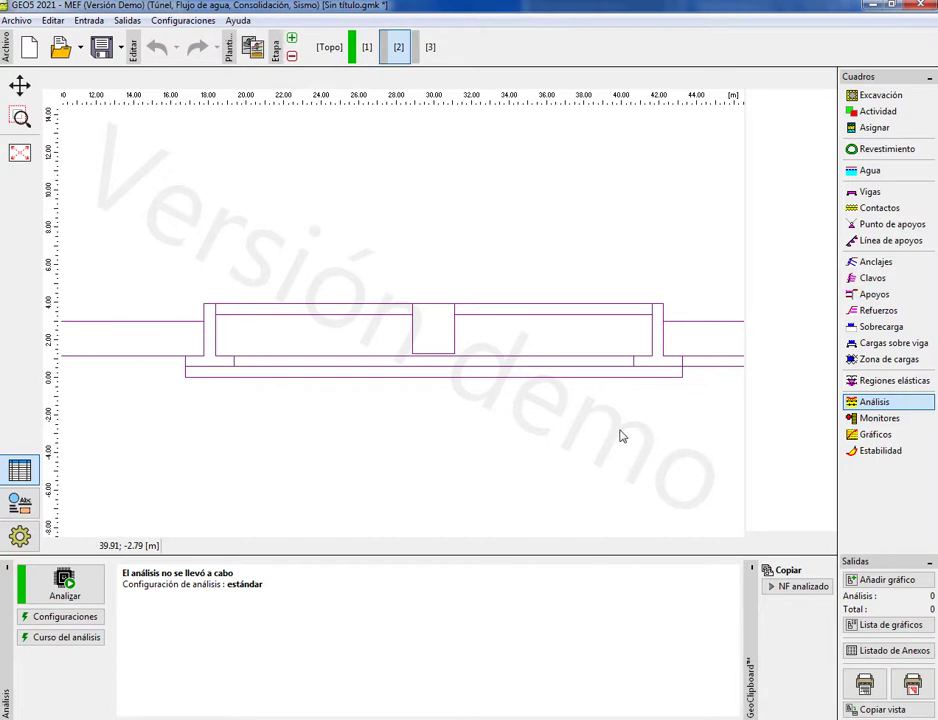
left_click(62, 588)
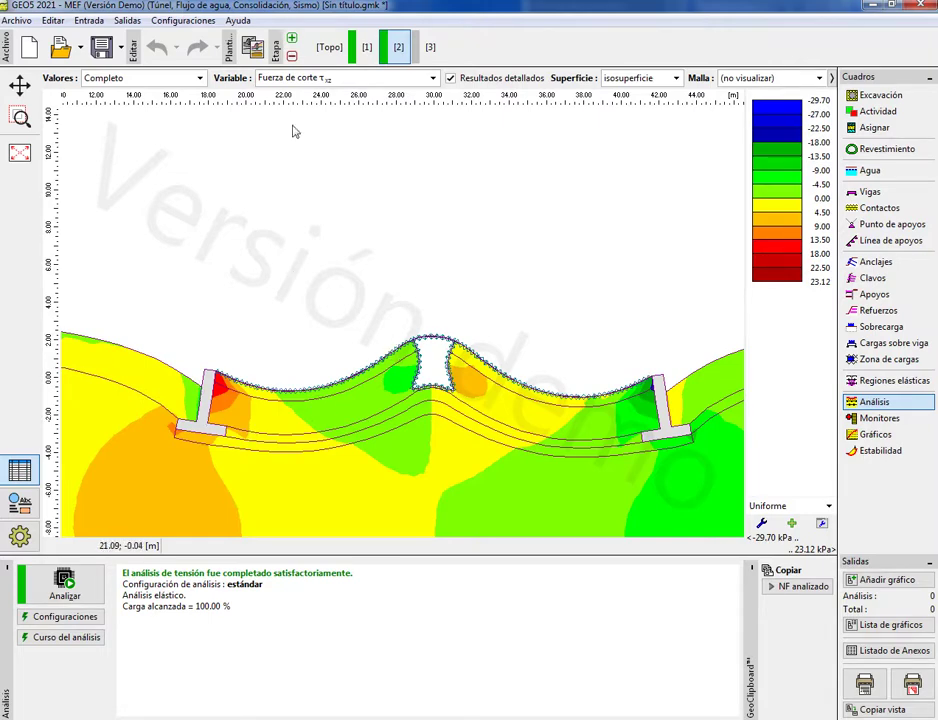
Step: Plot the vertical displacement d z and examine its distribution beneath the foundation and across the whole soil domain
left_click(433, 80)
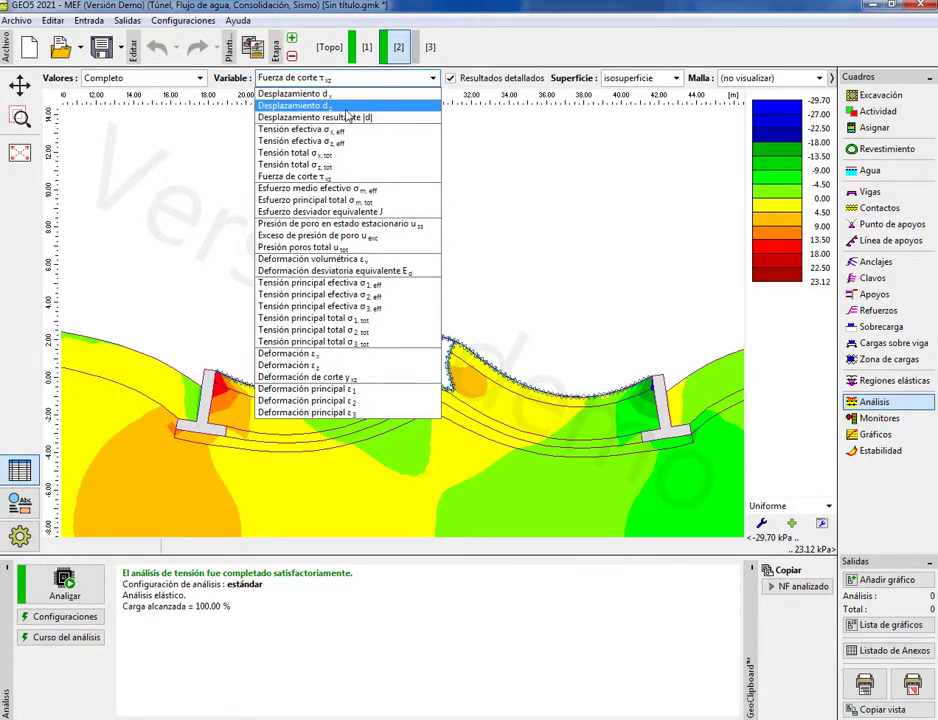
left_click(346, 107)
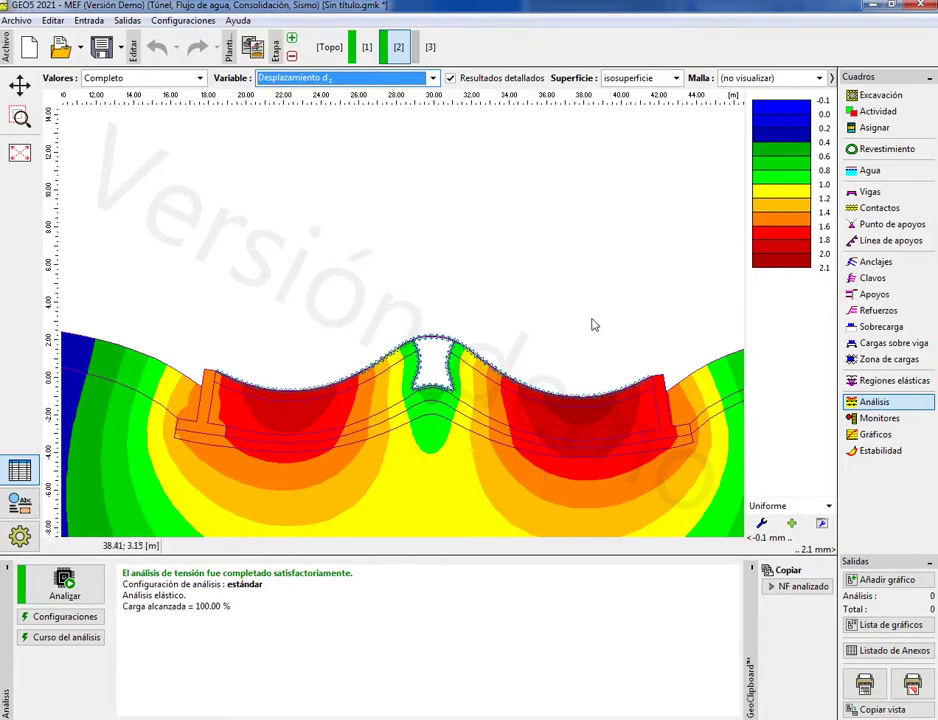
left_click_drag(595, 325, 590, 240)
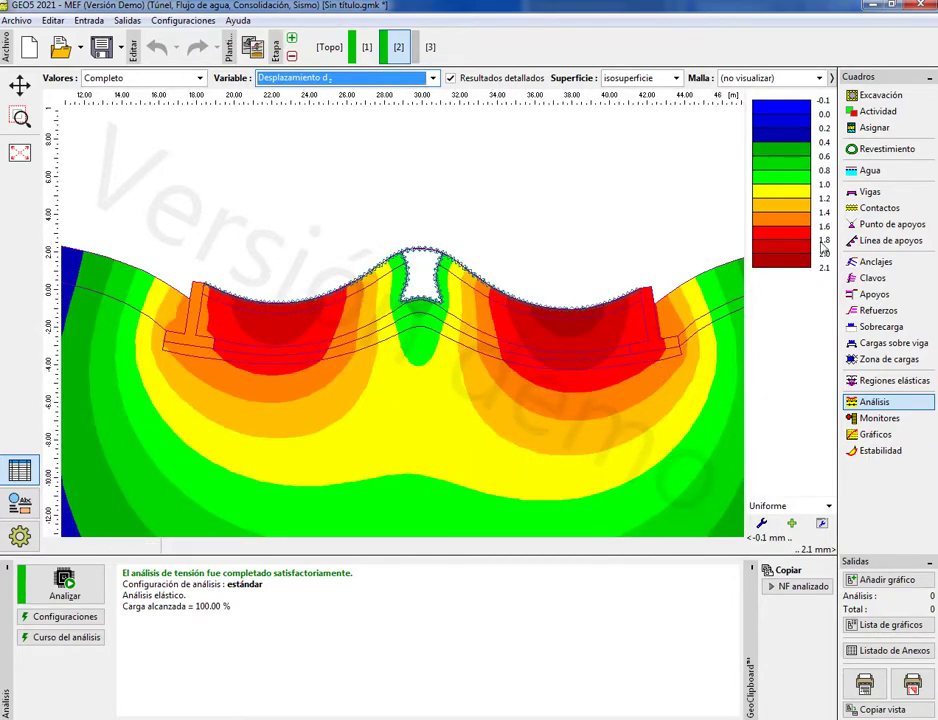
left_click_drag(503, 446, 500, 337)
scroll(425, 379, "down", 4)
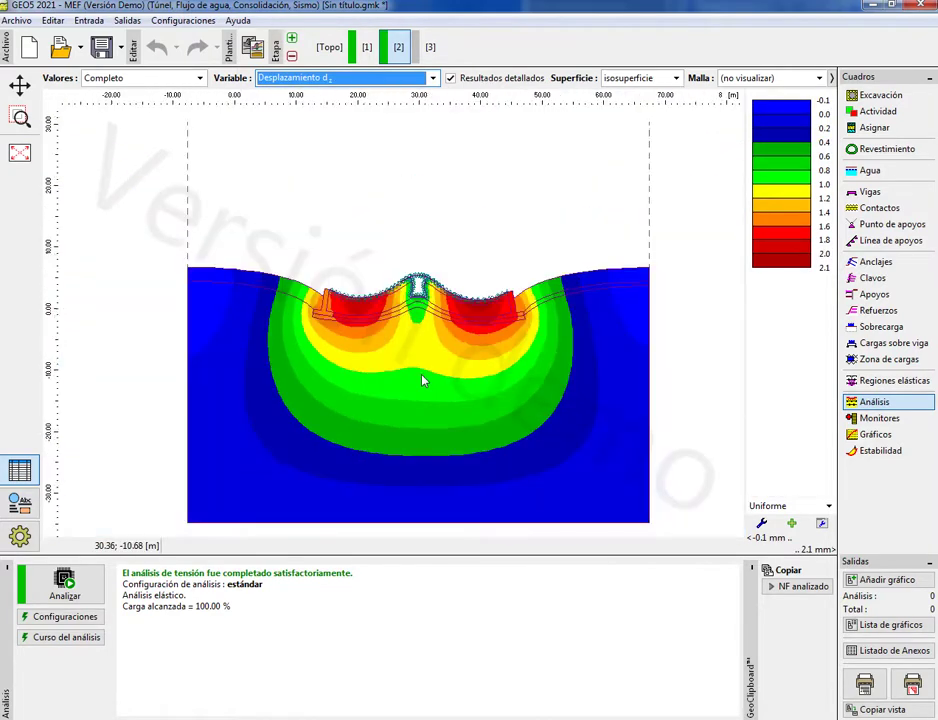
scroll(437, 481, "up", 2)
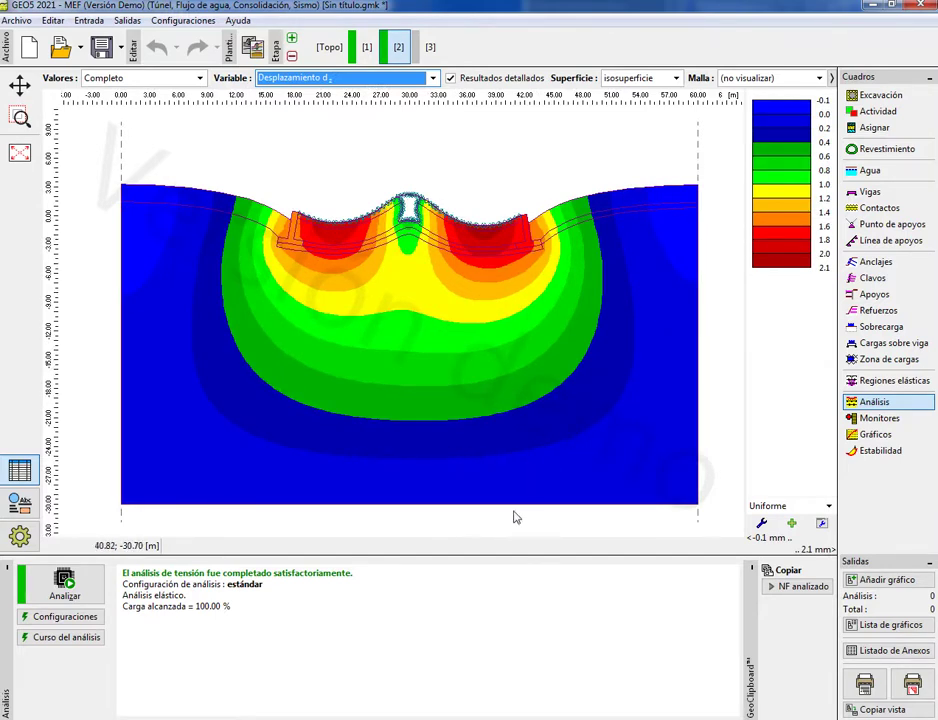
left_click_drag(455, 398, 446, 443)
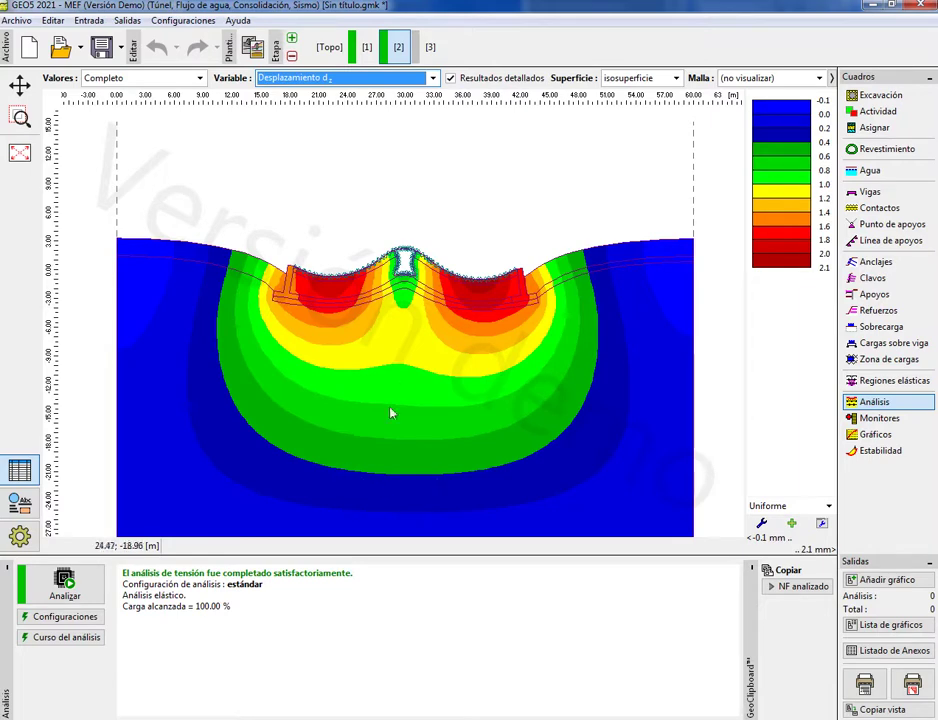
mouse_move(399, 376)
left_mouse_down()
mouse_move(373, 486)
mouse_move(381, 331)
mouse_move(373, 329)
left_mouse_up()
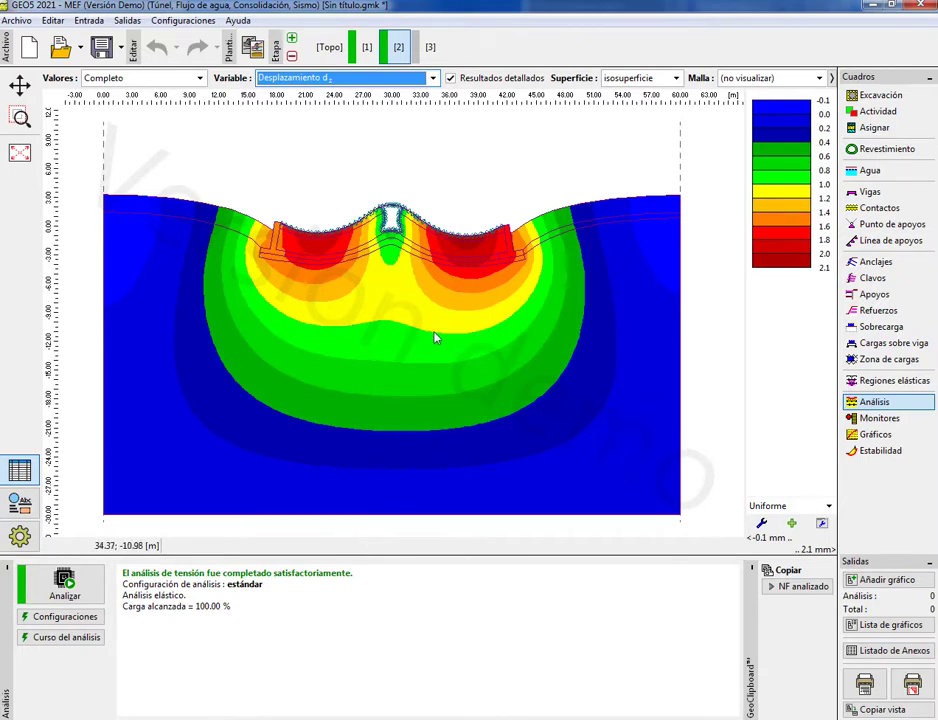
left_click_drag(335, 302, 322, 370)
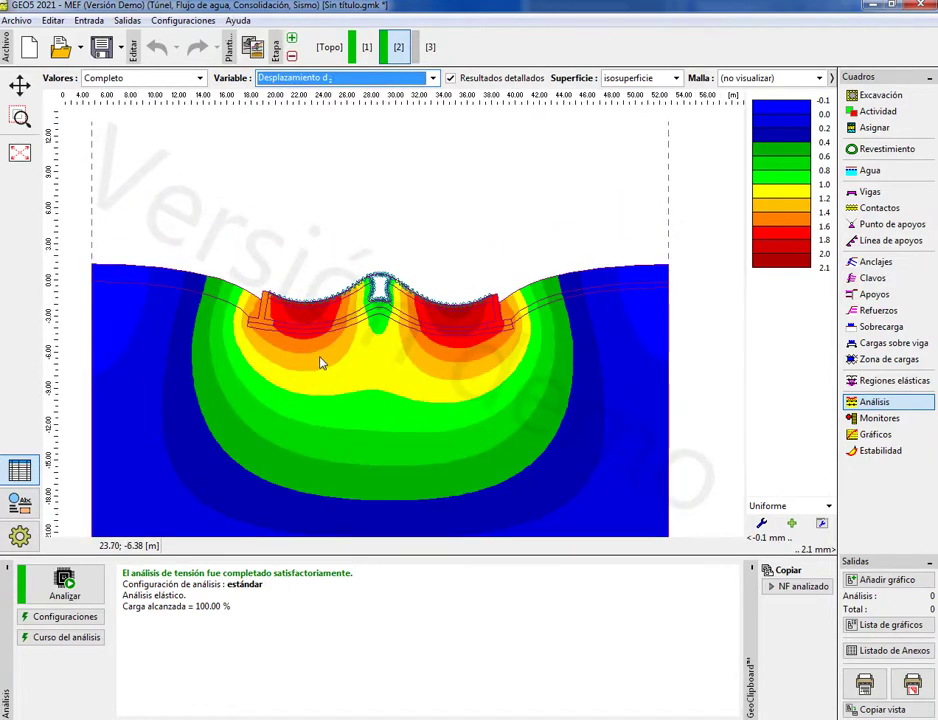
scroll(320, 362, "up", 3)
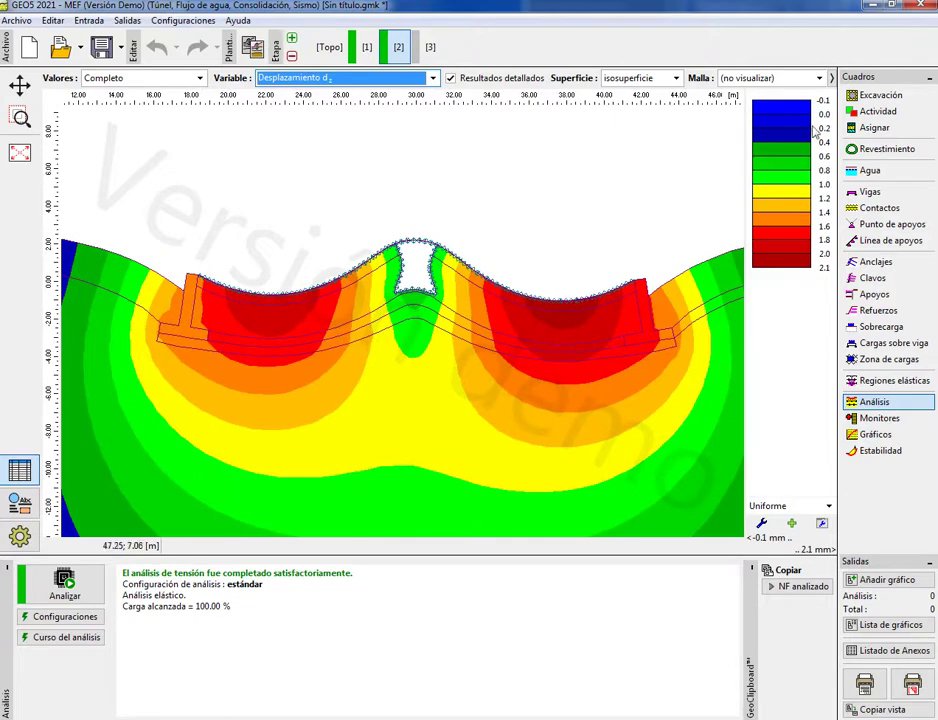
Step: Compare the displacement plot with no surface, as isosurface and as isoline, and return it to isosurface
left_click(676, 78)
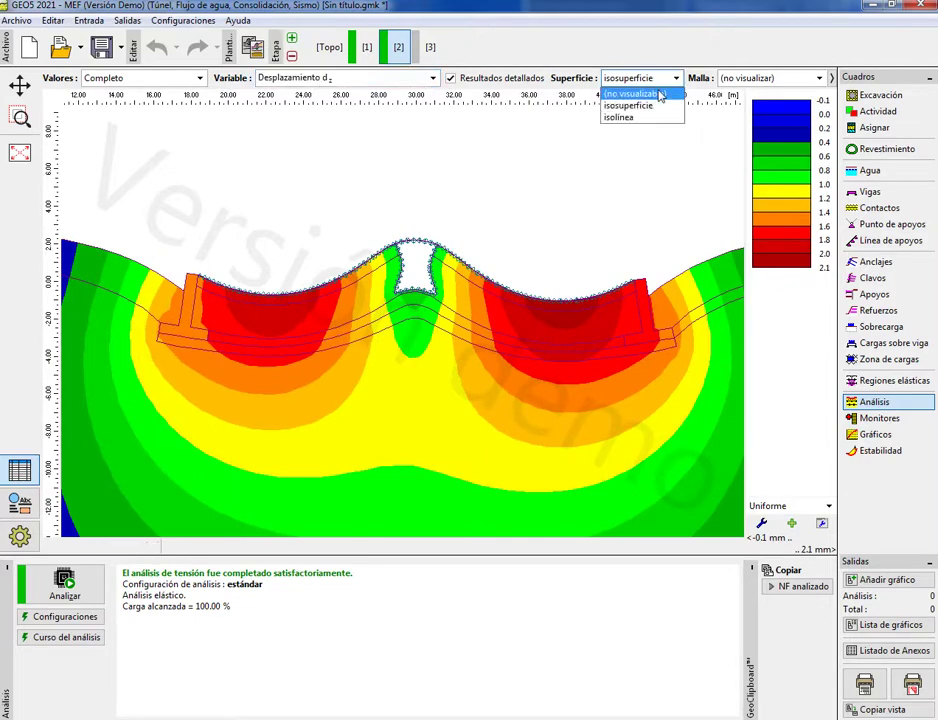
left_click(657, 96)
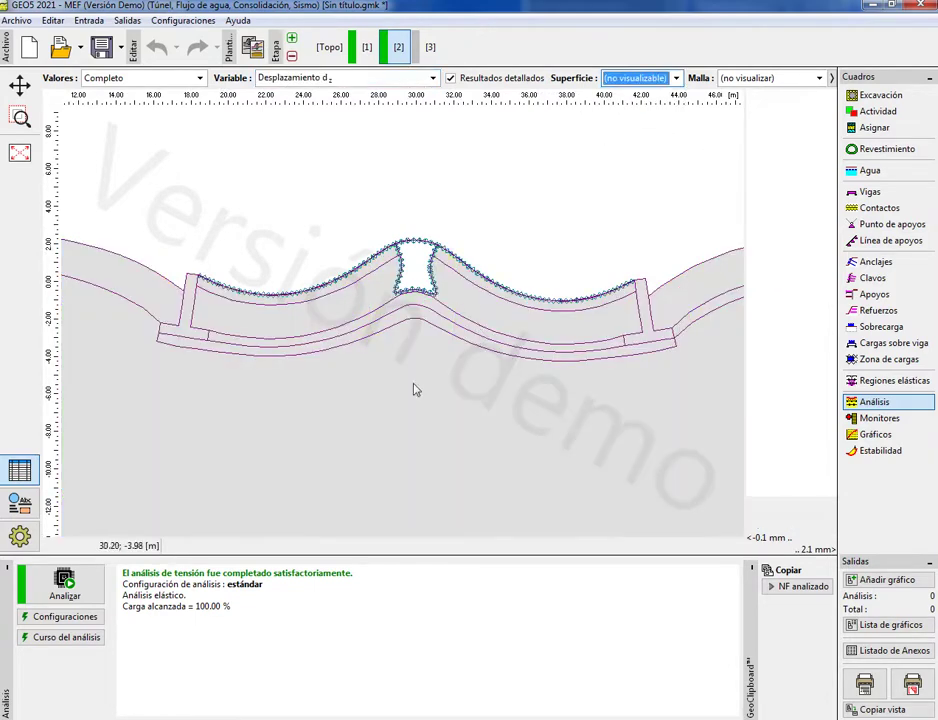
left_click(677, 78)
left_click(628, 105)
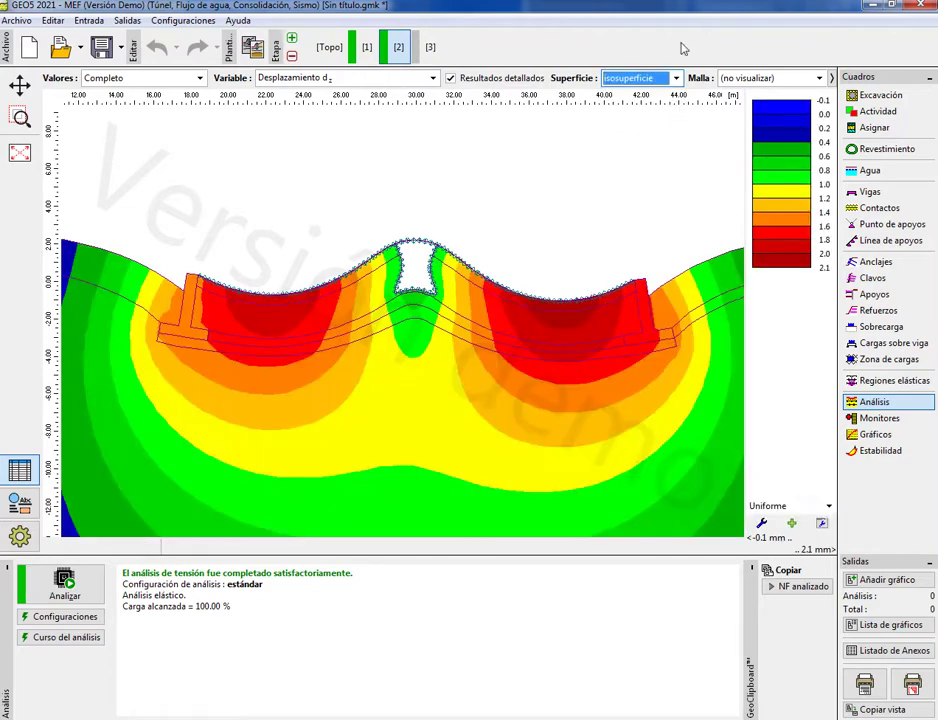
left_click(677, 78)
left_click(618, 117)
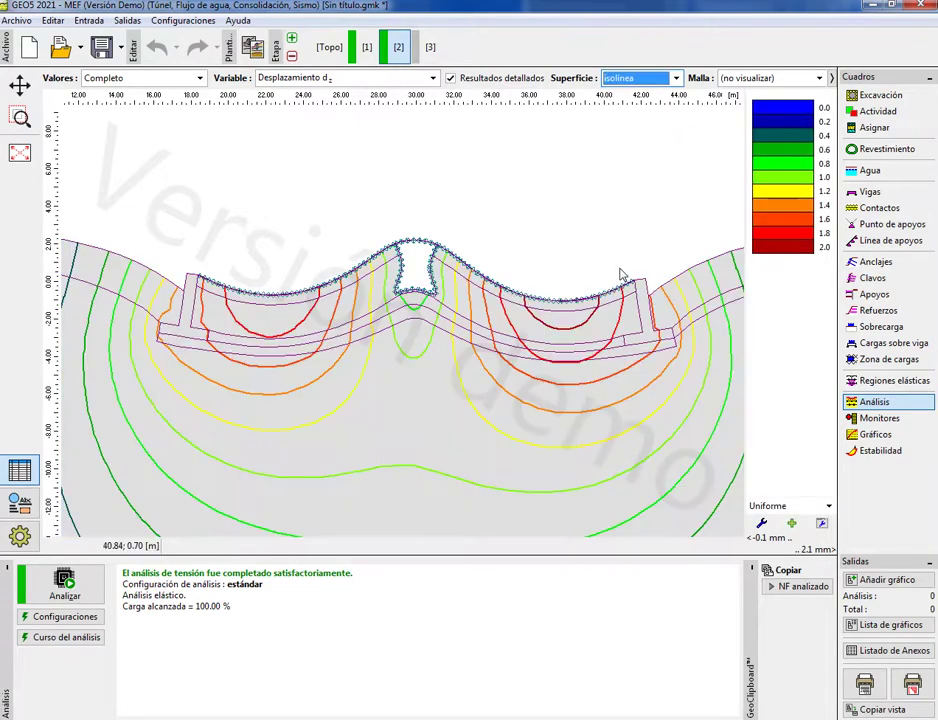
left_click(648, 82)
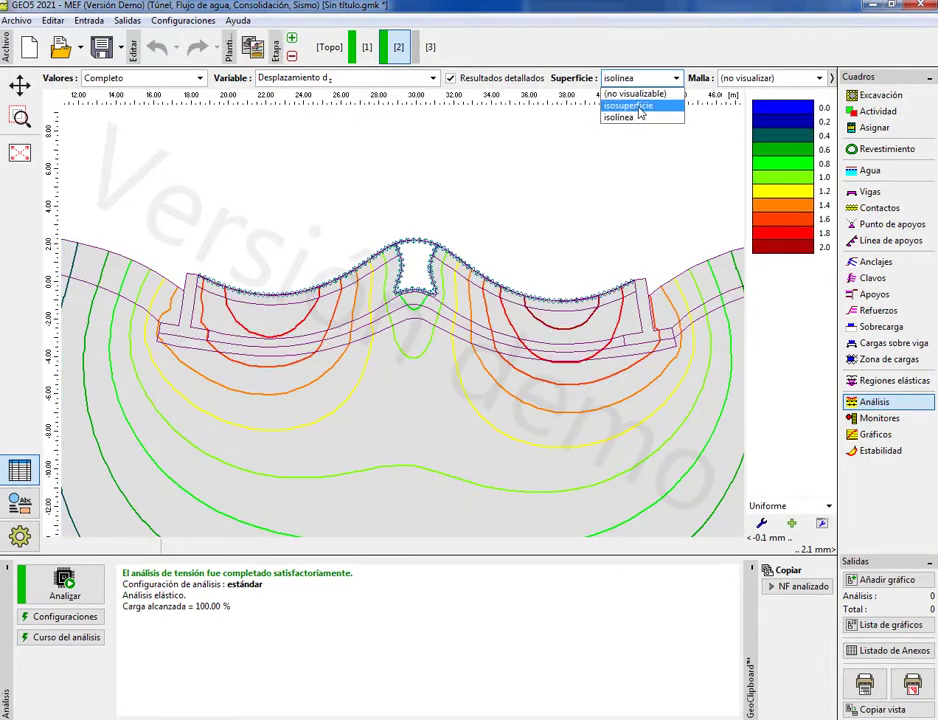
left_click(628, 105)
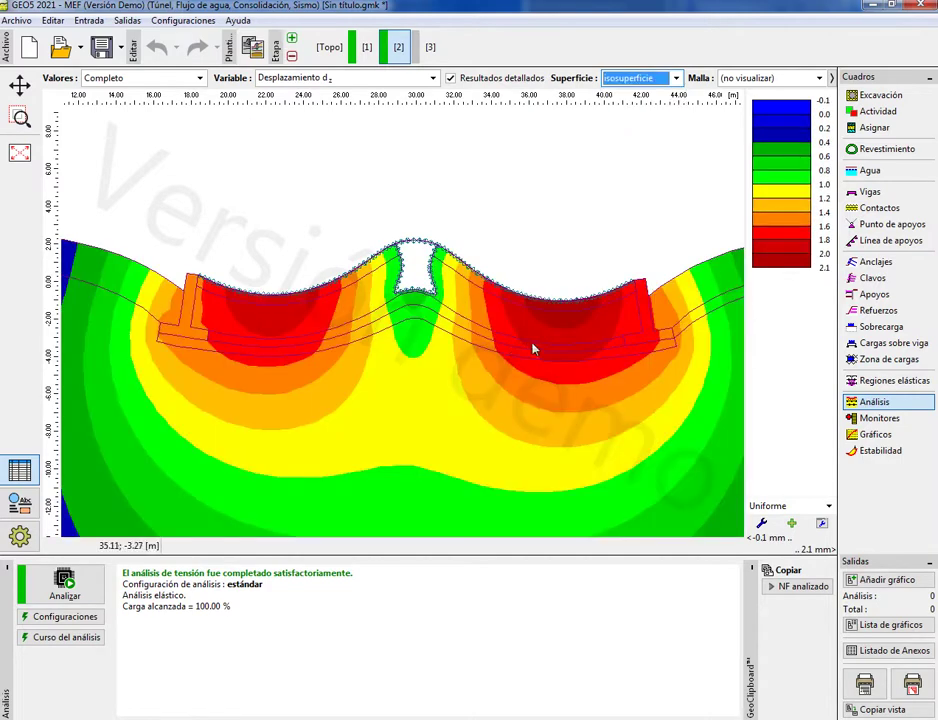
Step: Compare the mesh display options on the displacement plot, from edges only to the configured display, and hide the mesh again
left_click(819, 78)
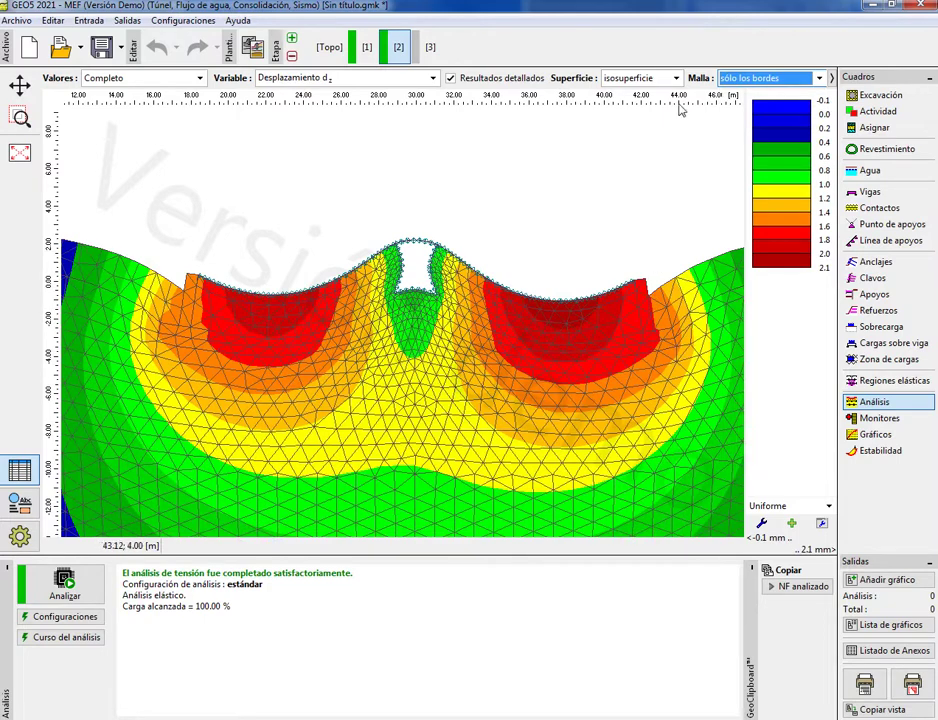
left_click(819, 78)
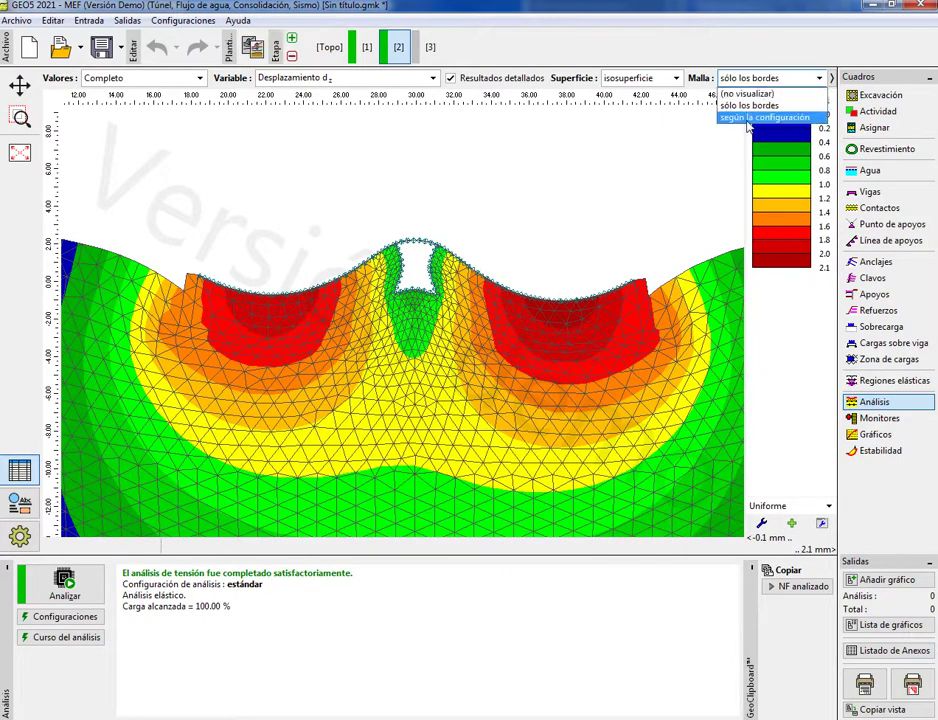
left_click(744, 119)
left_click(772, 80)
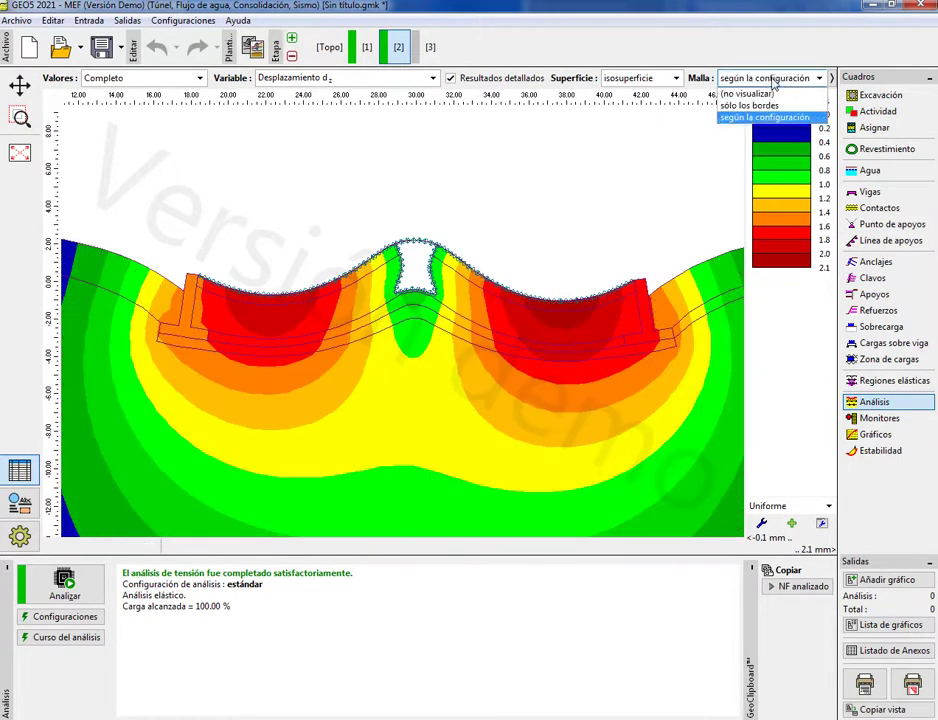
left_click(768, 93)
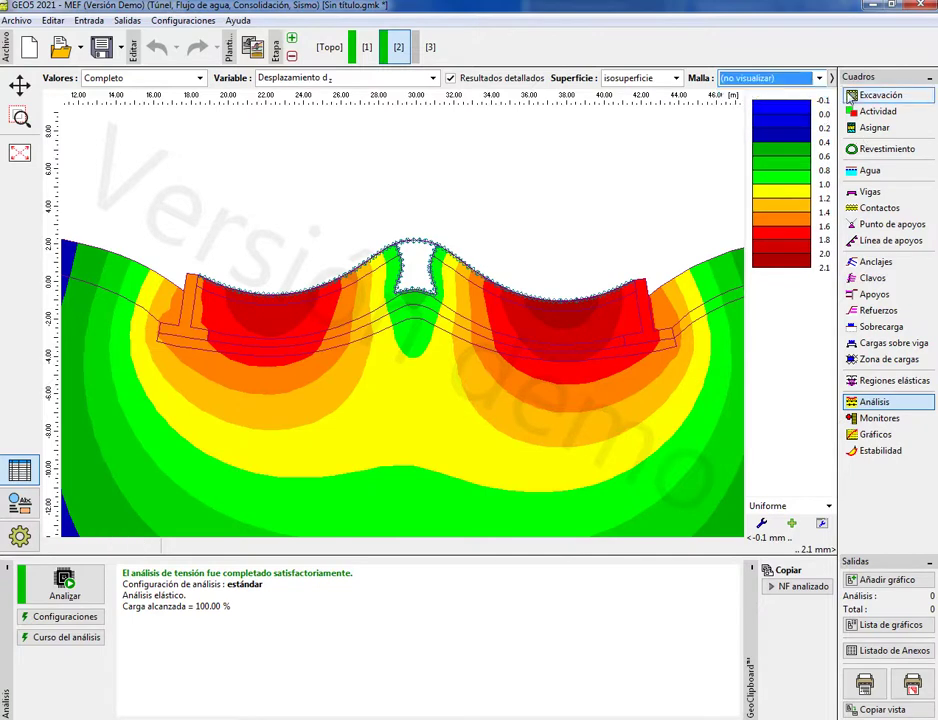
Step: Reveal the deformed-shape display settings and open the deformation magnitude entry, leaving it without a new value
left_click(833, 80)
left_click_drag(833, 80, 835, 84)
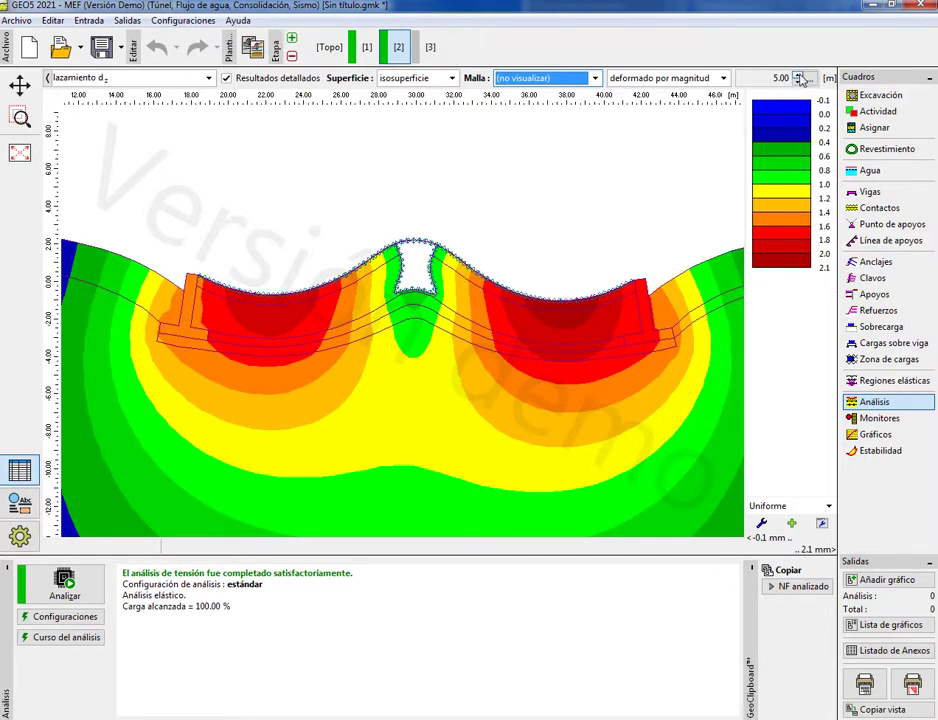
left_click(807, 79)
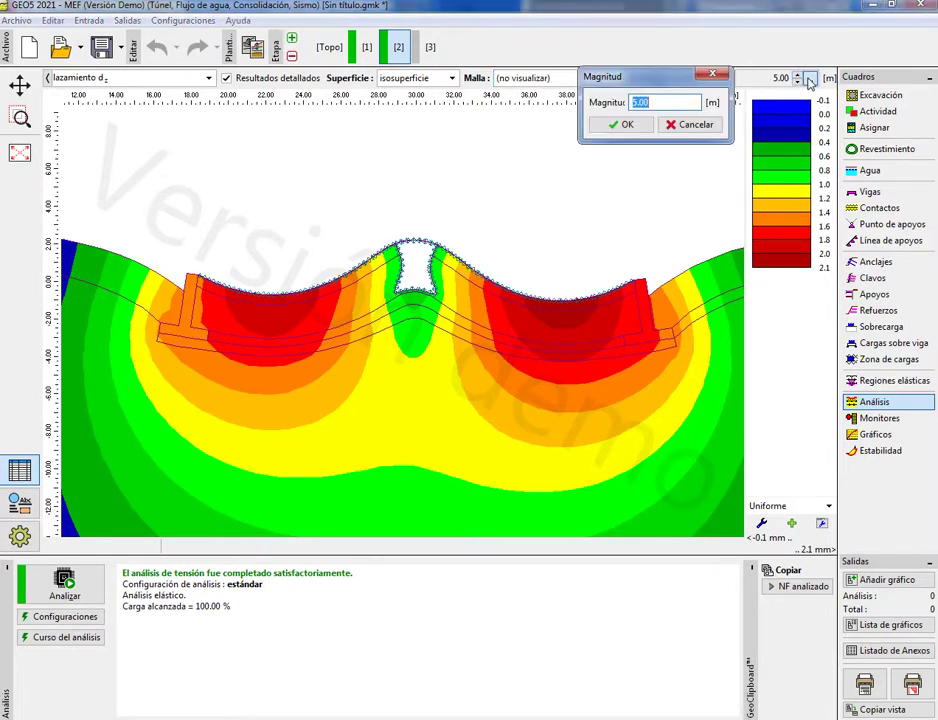
left_click(712, 75)
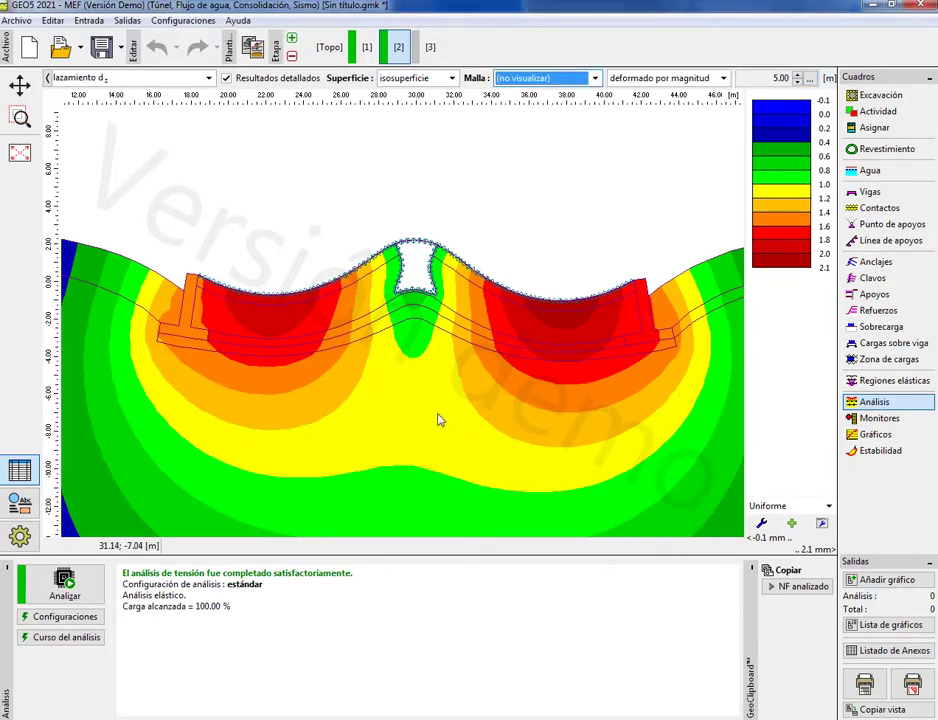
Step: Examine the deformed vertical displacement plot around the central tunnel and beneath the foundation, and review the available result variables
left_click_drag(435, 379, 427, 409)
scroll(418, 340, "up", 5)
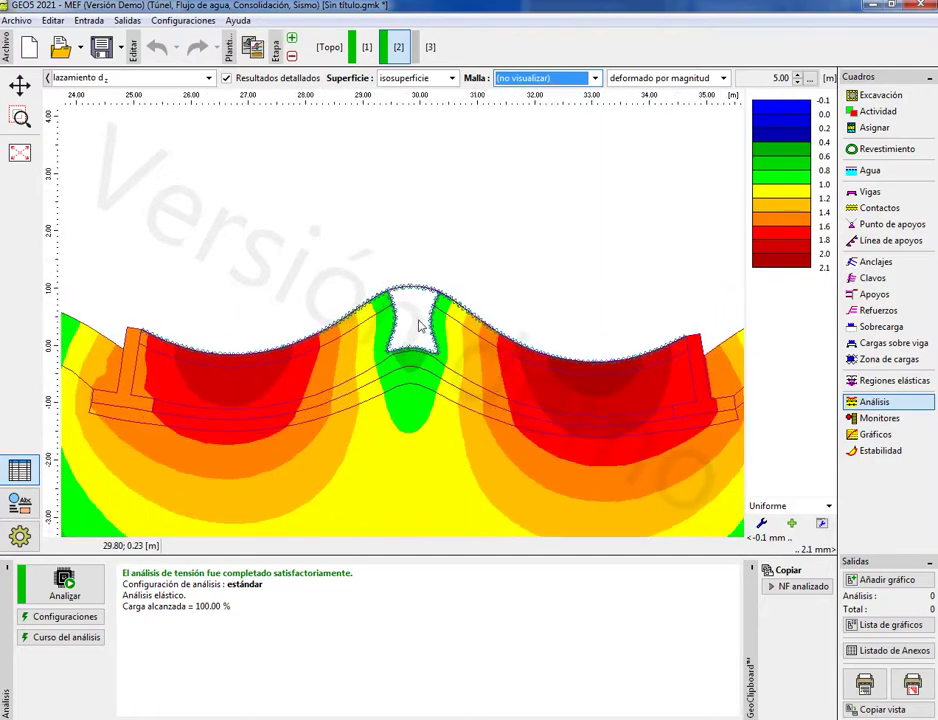
scroll(420, 325, "up", 2)
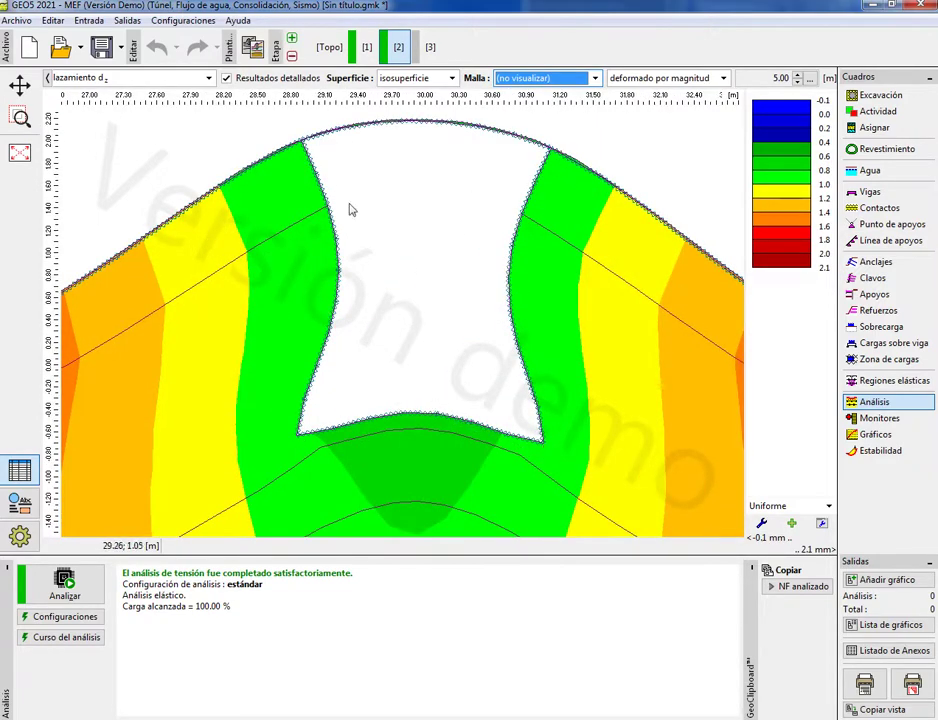
scroll(369, 306, "down", 4)
scroll(368, 320, "down", 2)
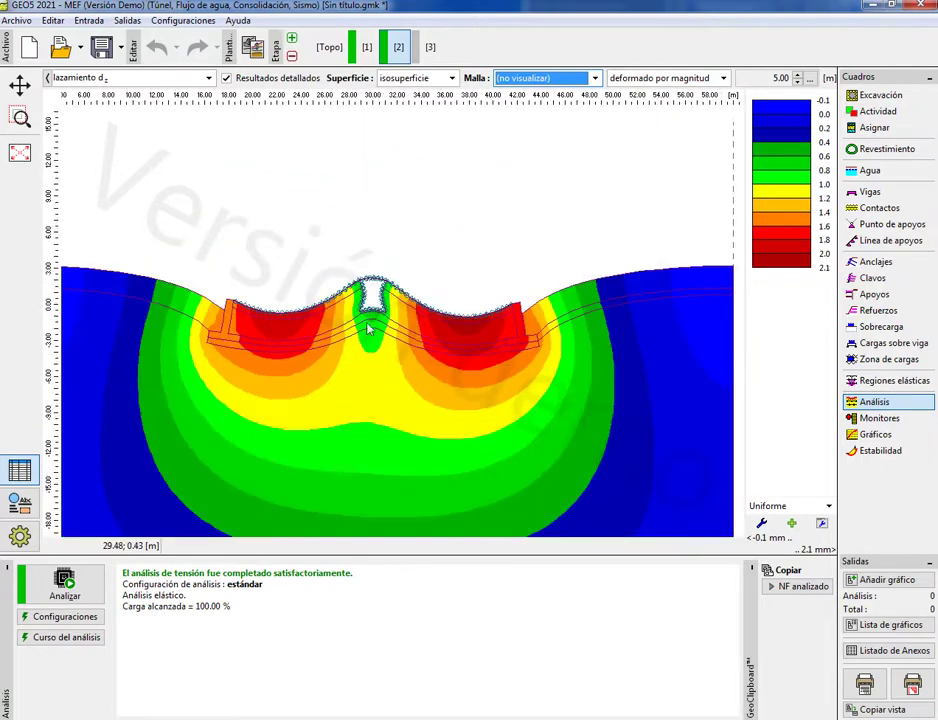
scroll(430, 320, "up", 2)
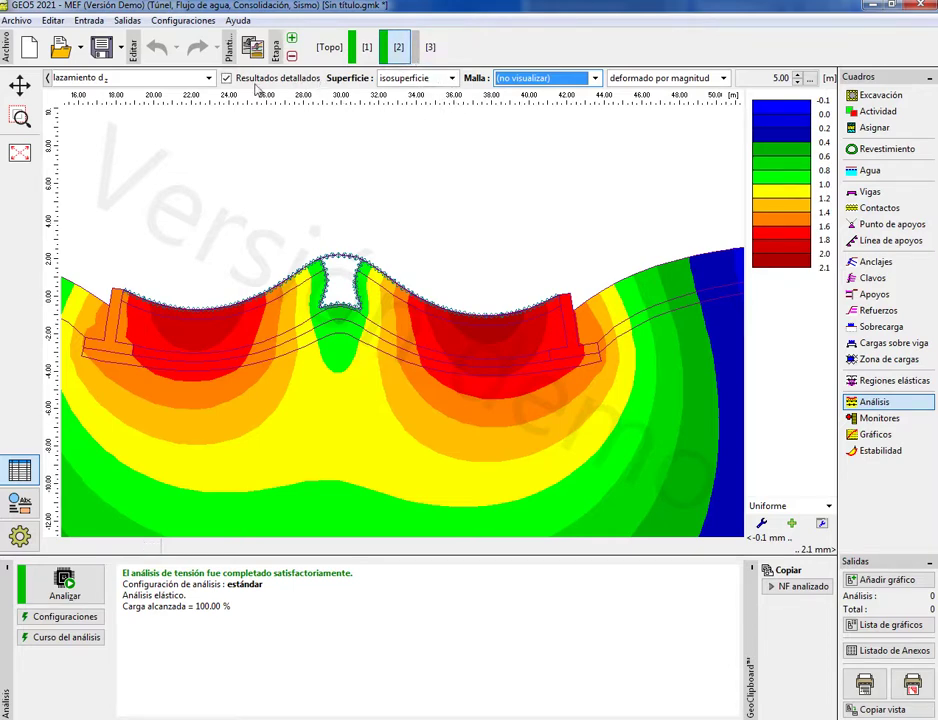
left_click(210, 78)
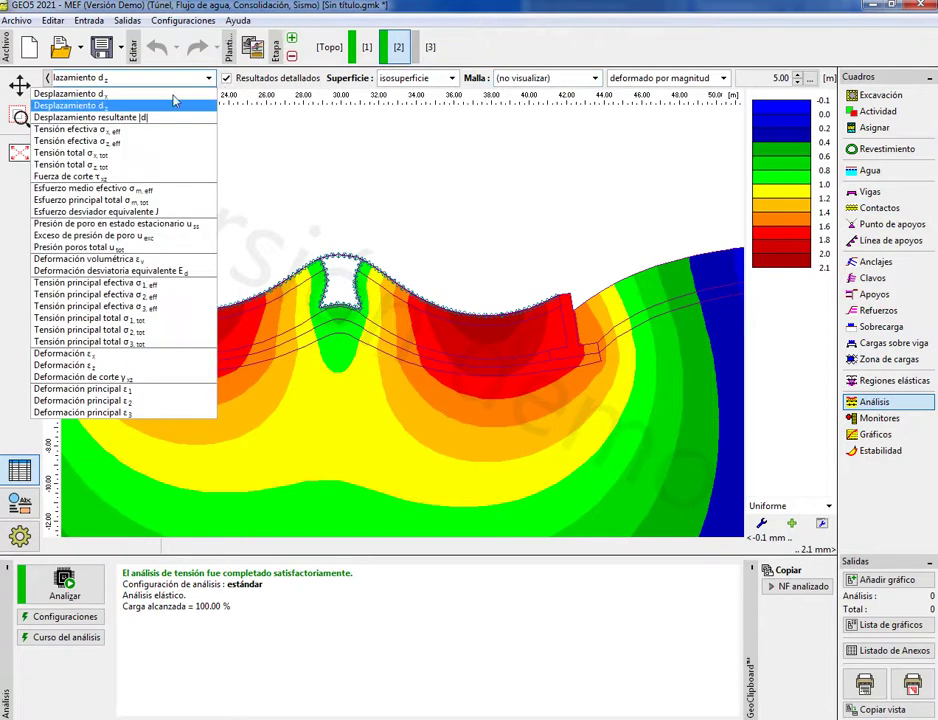
left_click(400, 184)
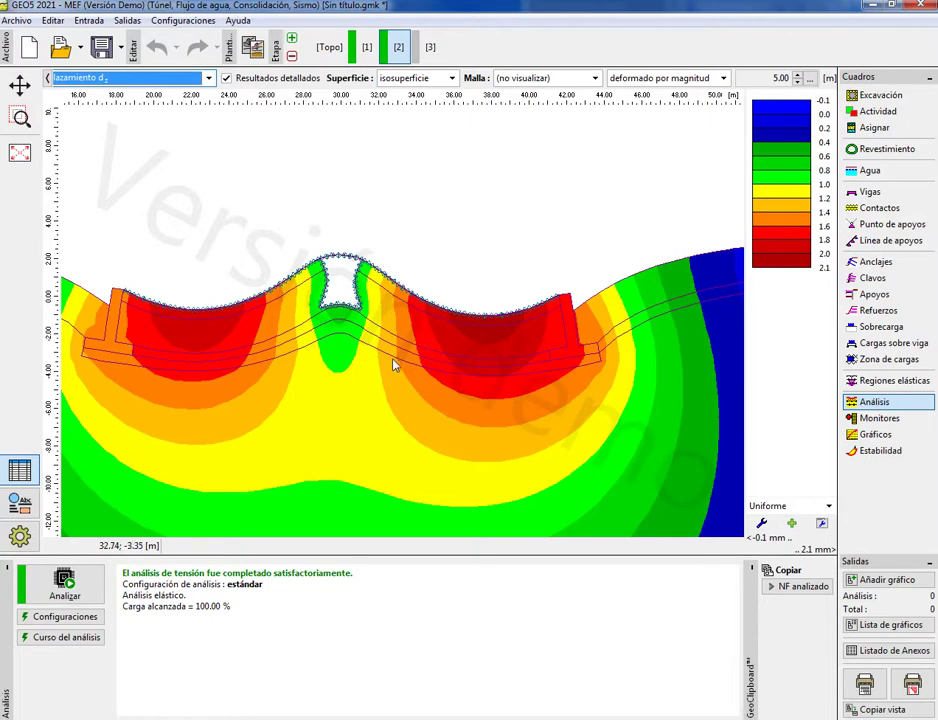
Step: Set the result display to the undeformed shape and turn off the surface plot, keeping the mesh hidden
left_click(719, 79)
left_click(630, 92)
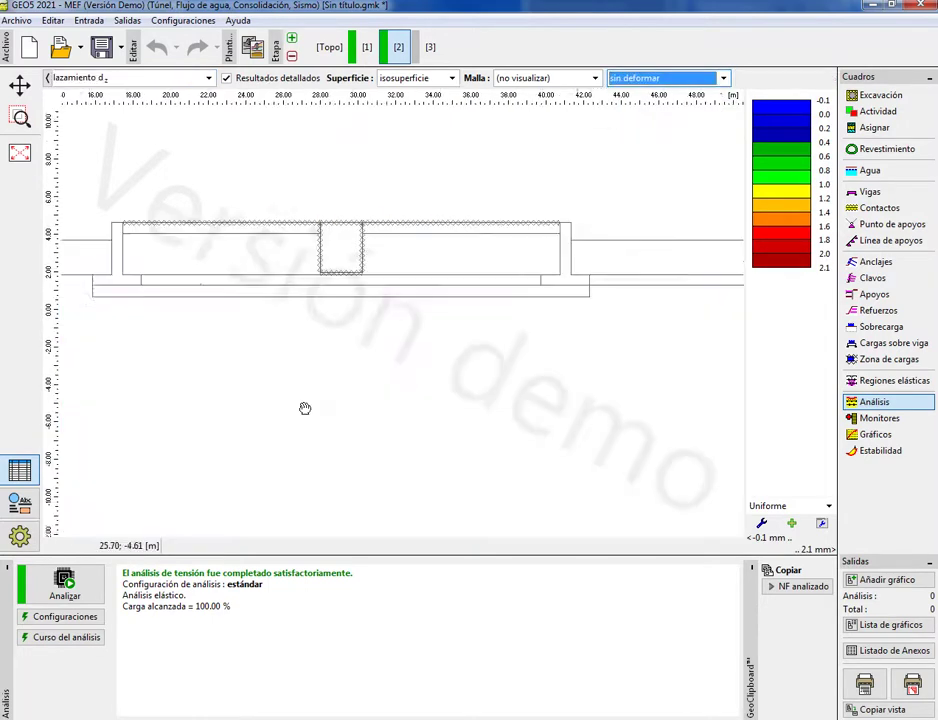
left_click_drag(305, 408, 325, 412)
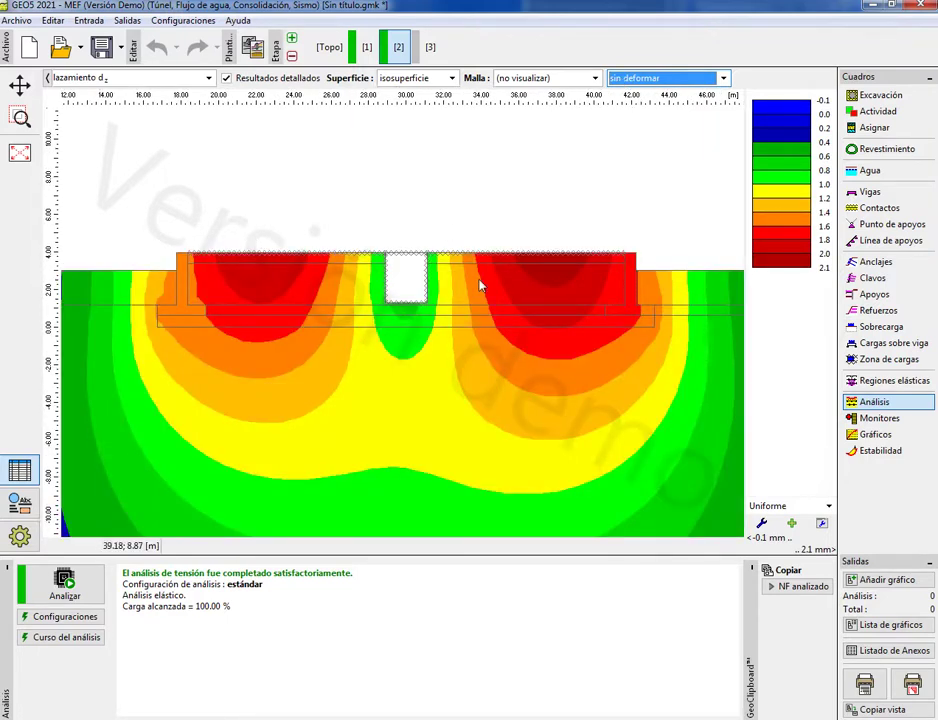
left_click(595, 78)
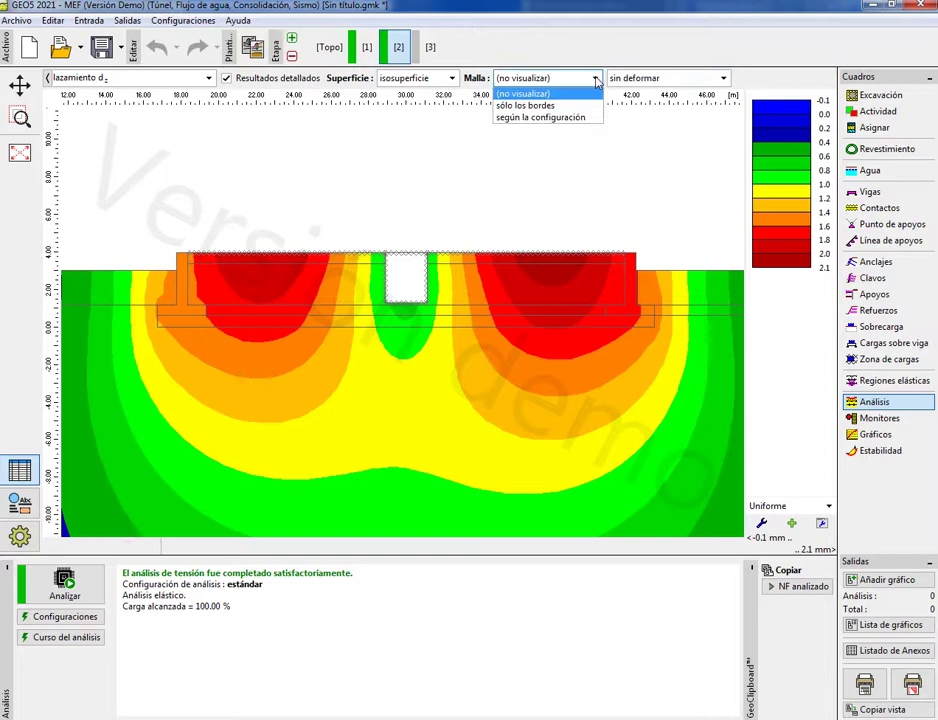
left_click(525, 93)
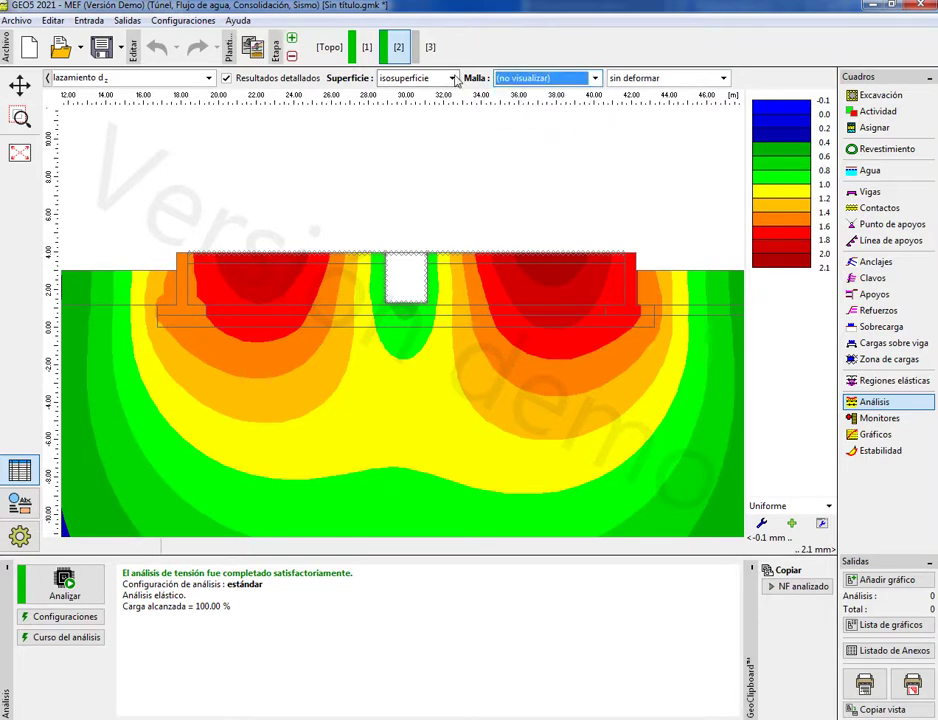
left_click(415, 78)
left_click(412, 93)
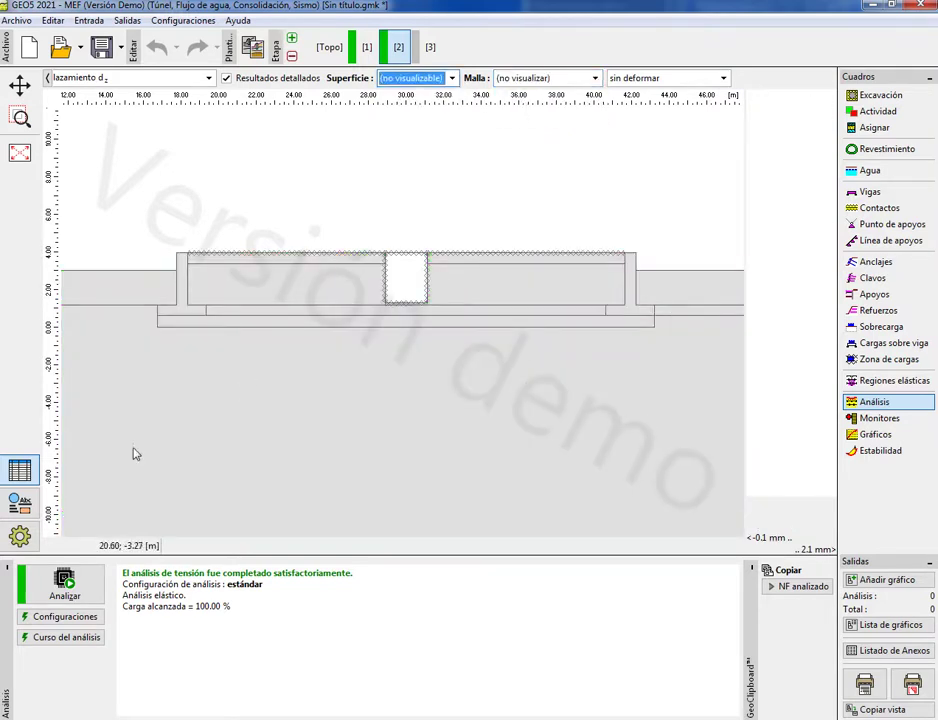
Step: Reveal the beam variables in the drawing settings and display the bending moment (M) diagram
left_click(21, 539)
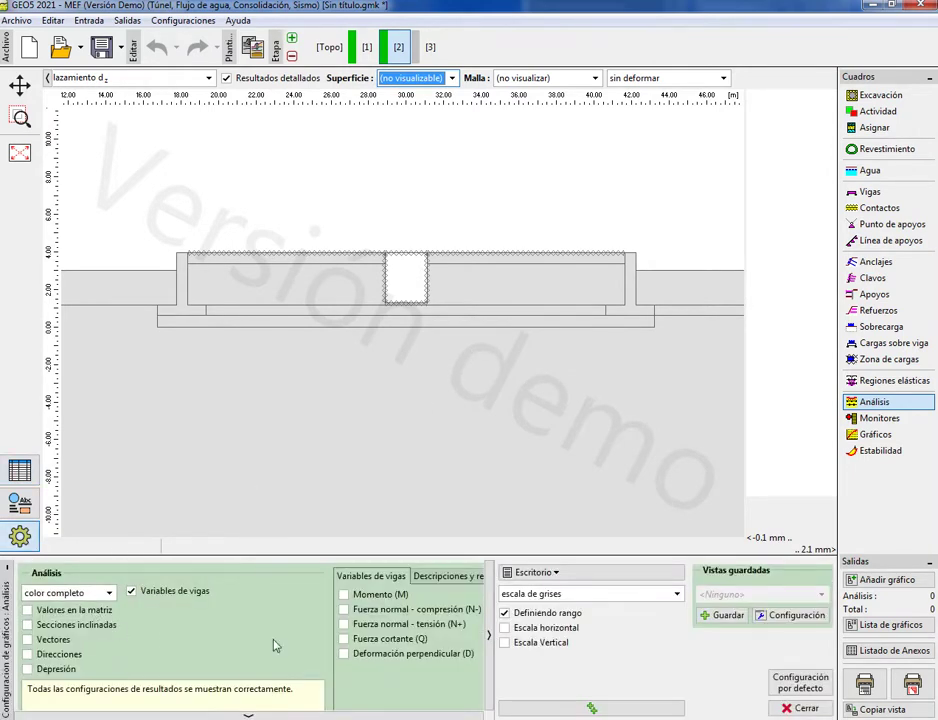
left_click(489, 640)
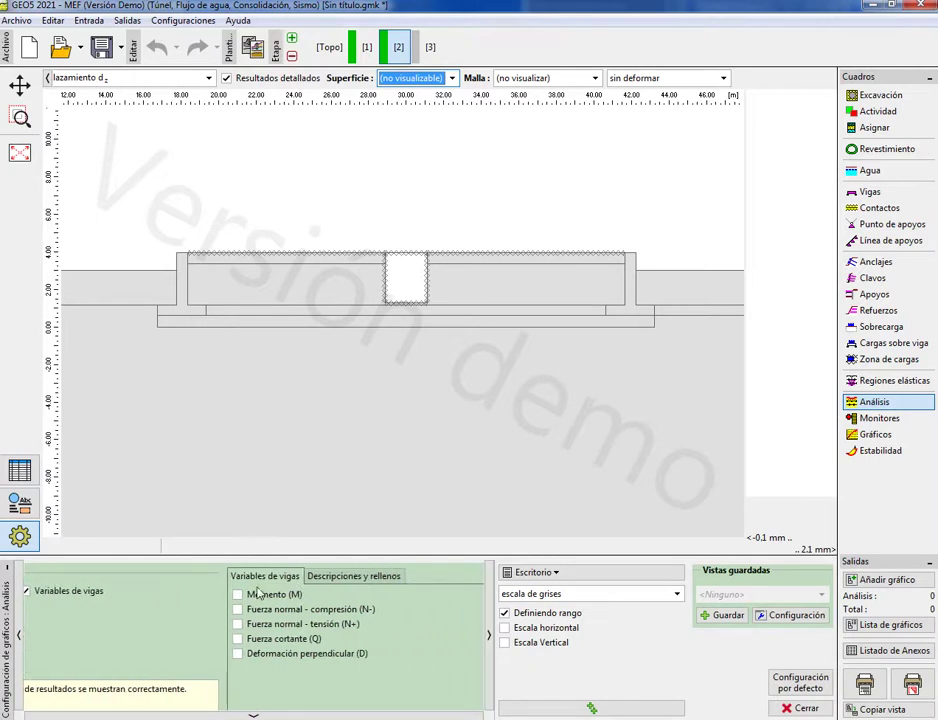
left_click(238, 595)
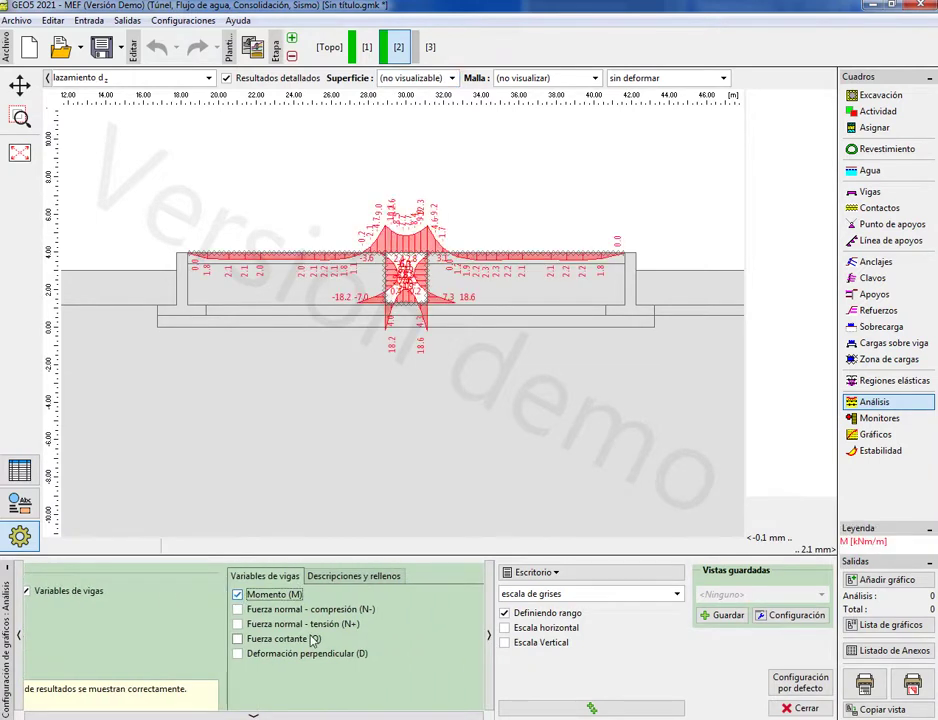
Step: Examine the bending moment diagram along both slab spans and around the central tunnel, and hide it again
scroll(410, 330, "up", 2)
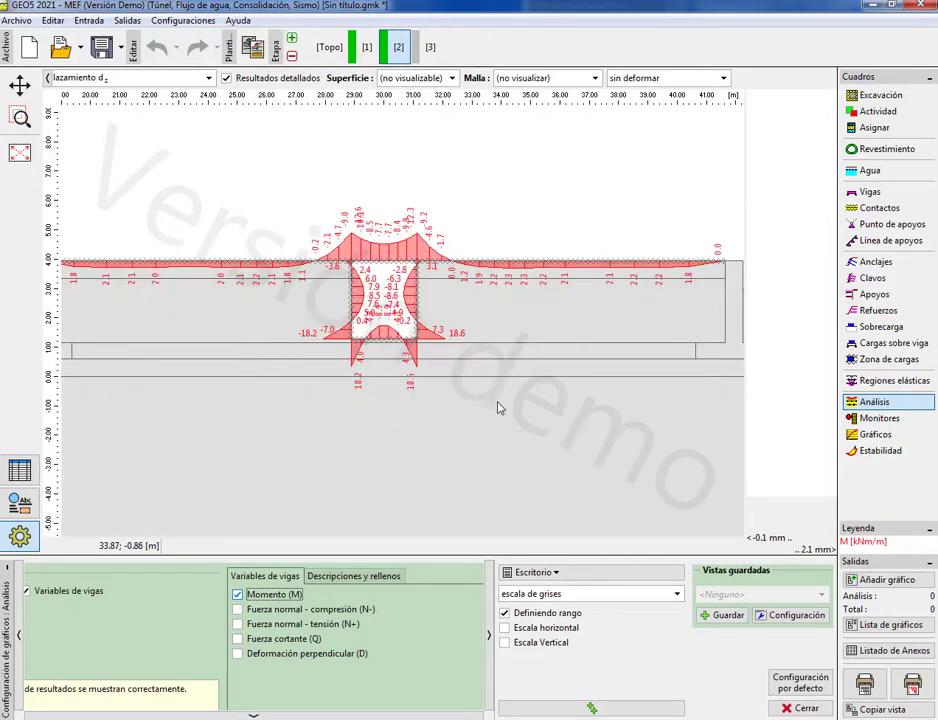
scroll(500, 407, "down", 1)
scroll(180, 300, "up", 3)
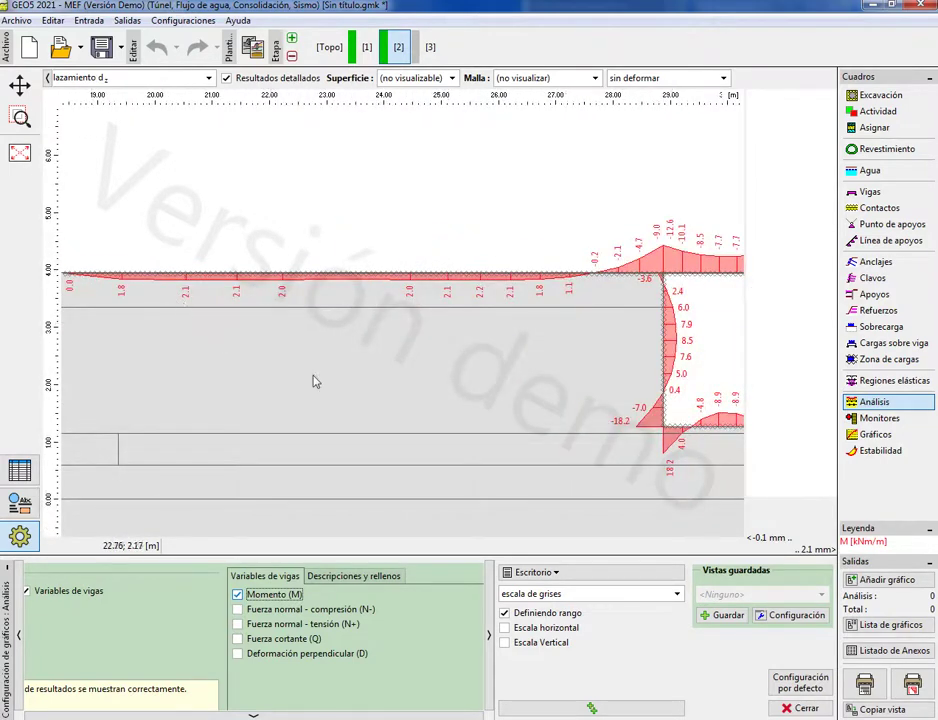
scroll(260, 350, "down", 4)
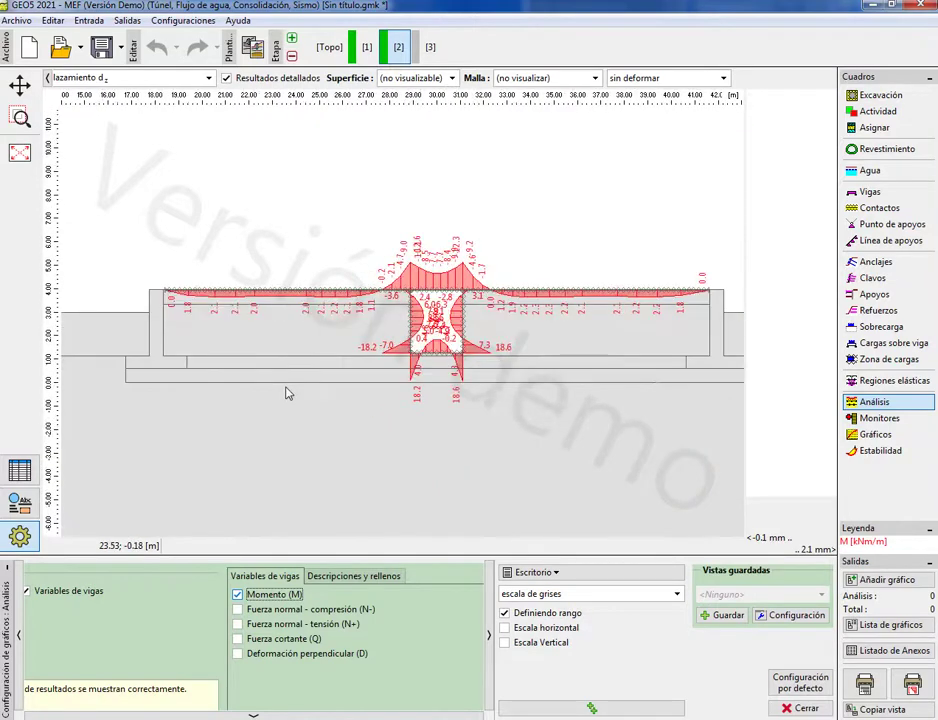
scroll(412, 344, "up", 2)
scroll(368, 379, "down", 3)
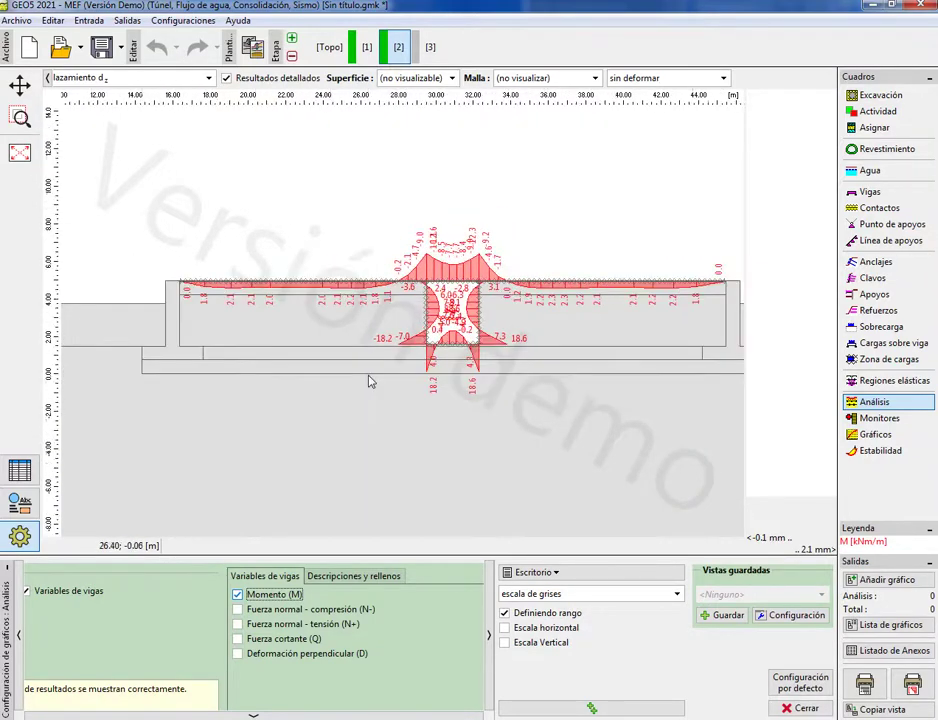
scroll(560, 388, "up", 1)
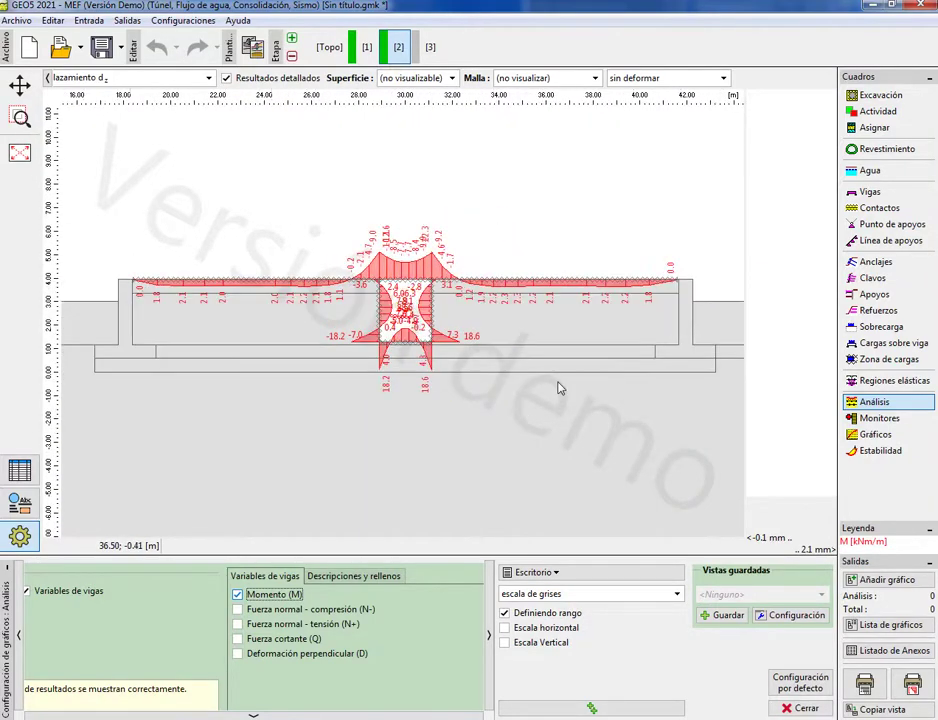
scroll(336, 331, "up", 5)
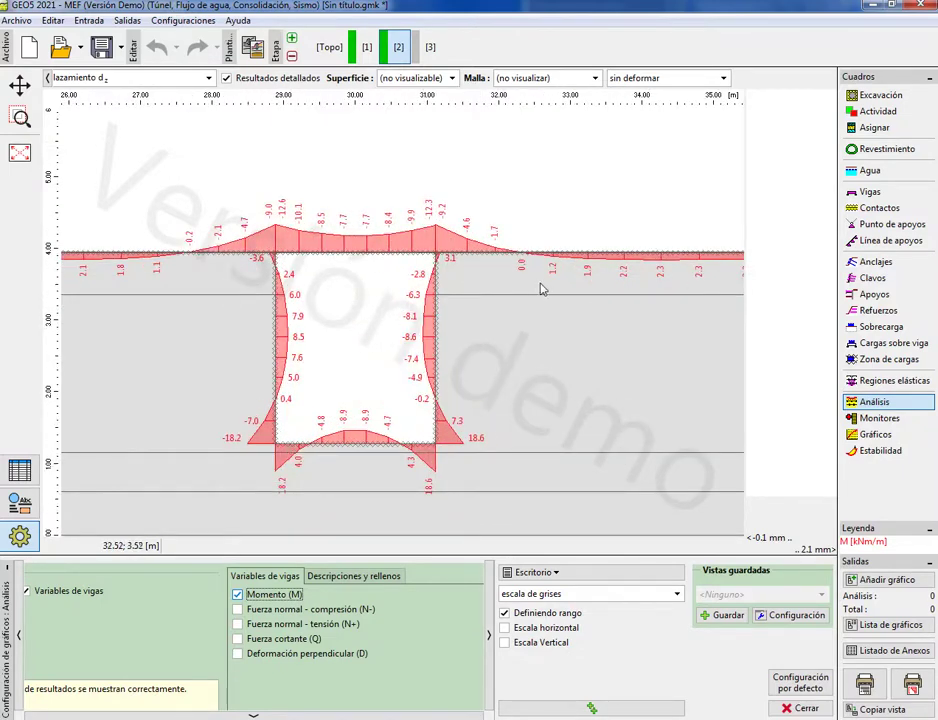
left_click_drag(540, 289, 287, 314)
left_click_drag(701, 304, 389, 320)
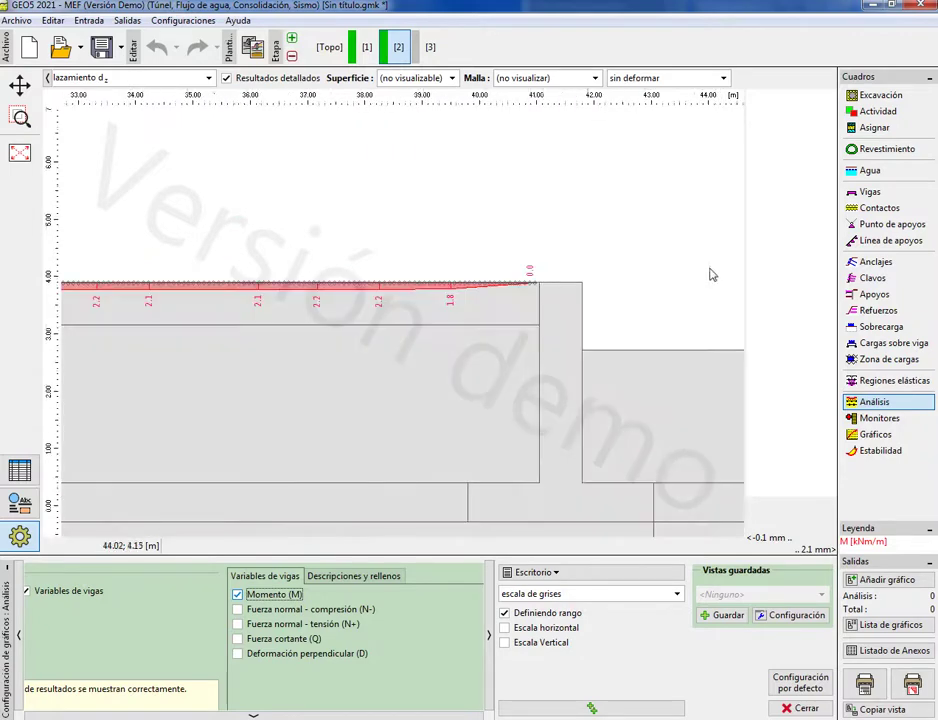
scroll(705, 274, "down", 4)
left_click_drag(555, 318, 593, 362)
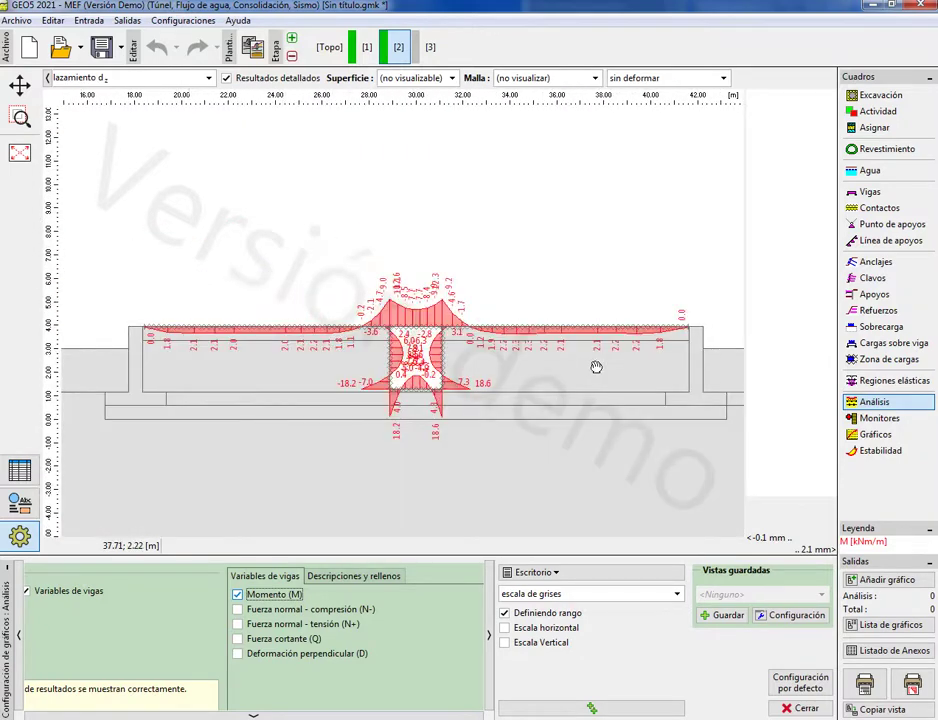
left_click(239, 595)
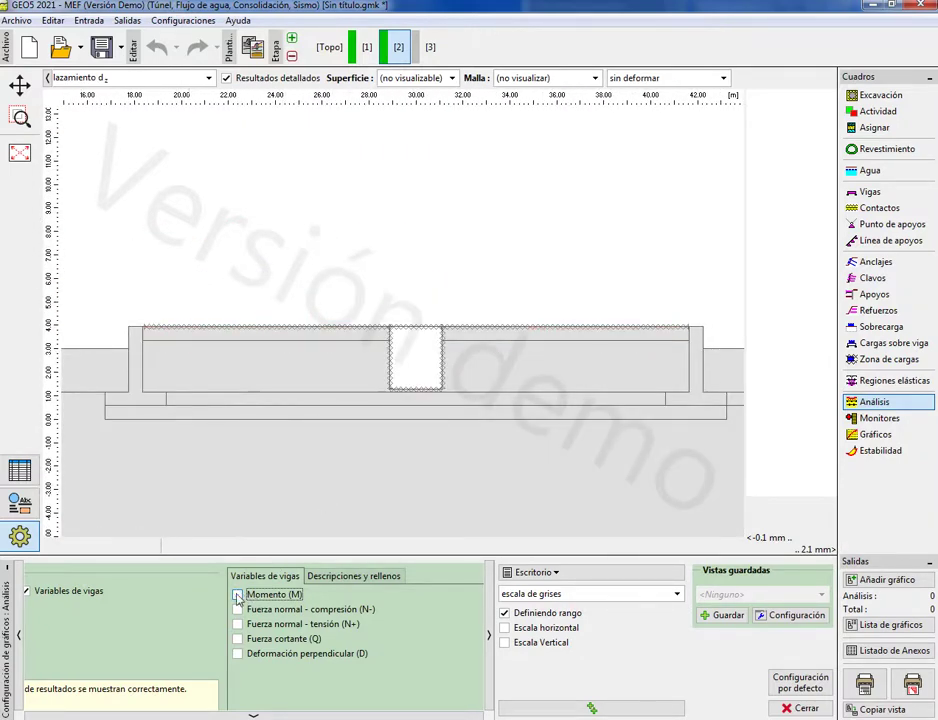
Step: Display the beams' shear force (Q) diagram, examine it along the slab and around the tunnel, and hide it again
left_click(238, 640)
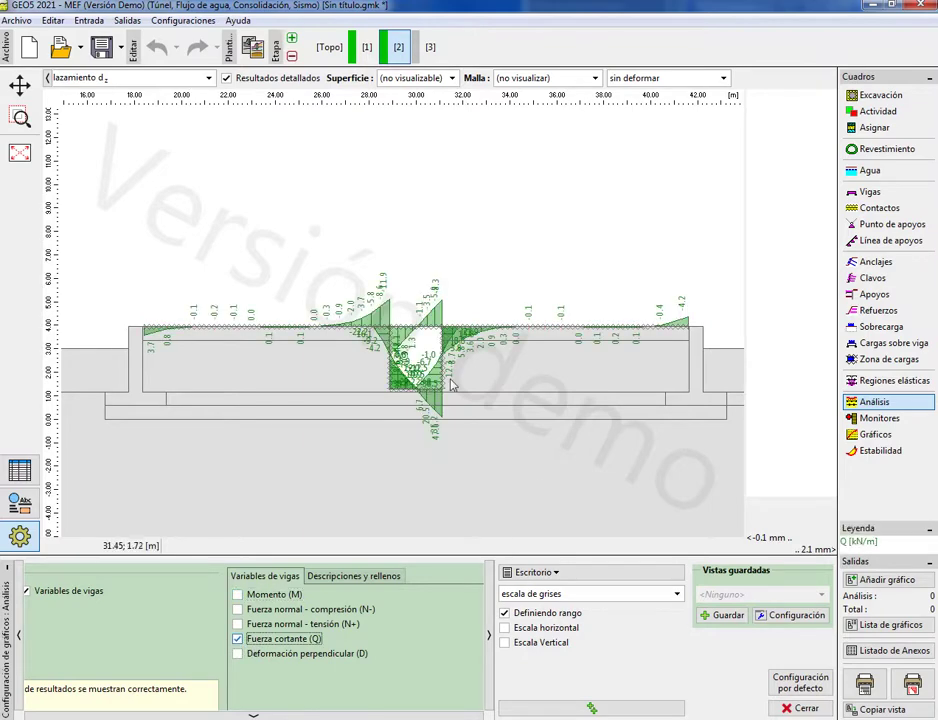
scroll(451, 386, "up", 3)
left_click_drag(451, 386, 671, 428)
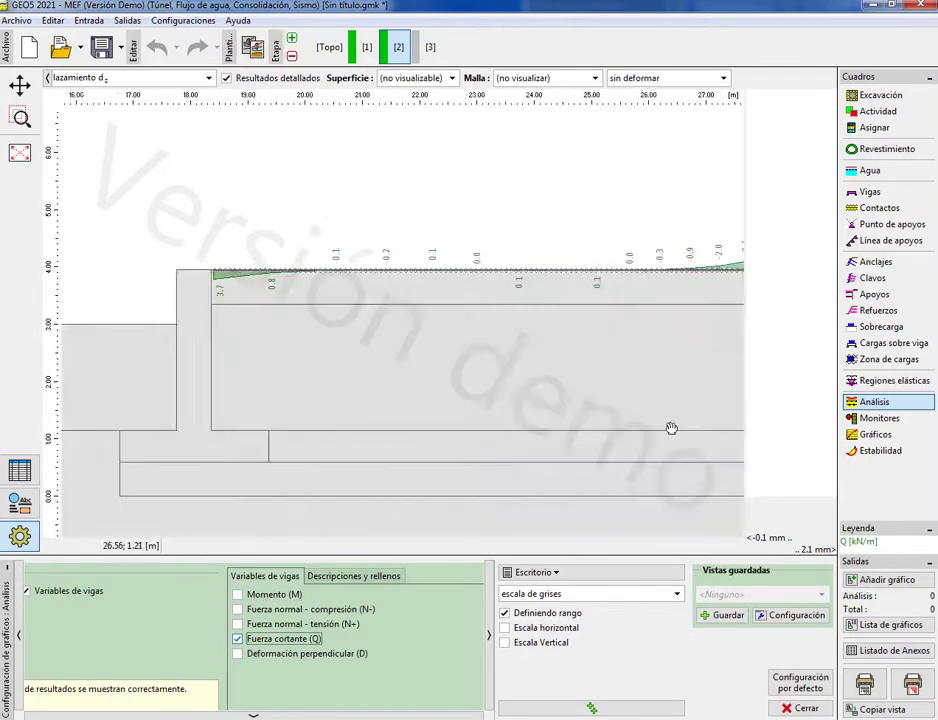
scroll(290, 371, "down", 2)
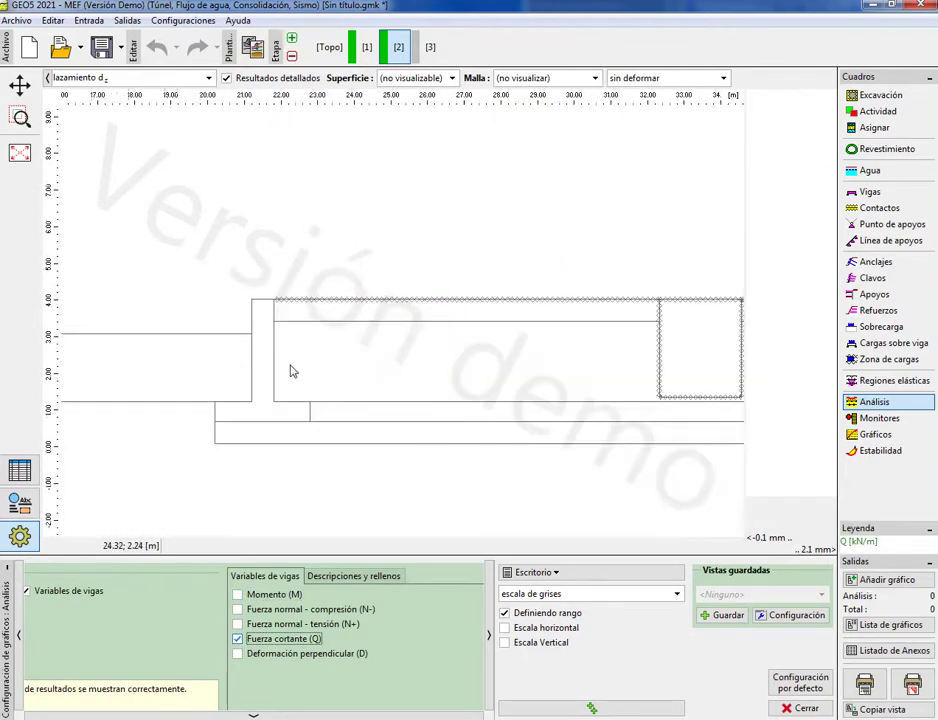
mouse_move(290, 371)
left_mouse_down()
mouse_move(454, 373)
mouse_move(297, 376)
left_mouse_up()
left_click_drag(440, 394, 514, 386)
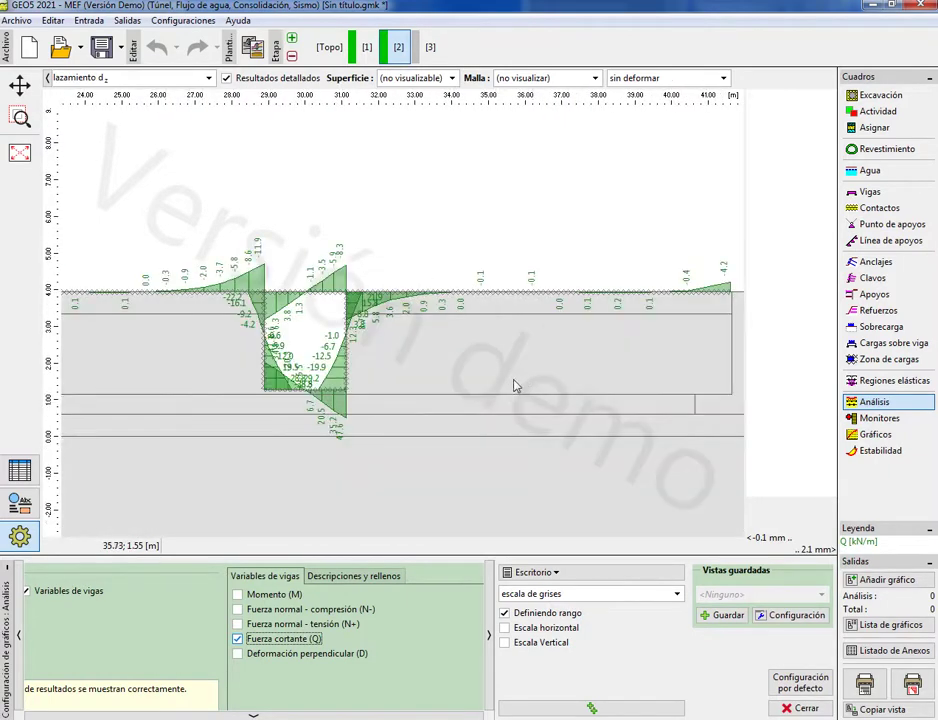
scroll(278, 368, "up", 2)
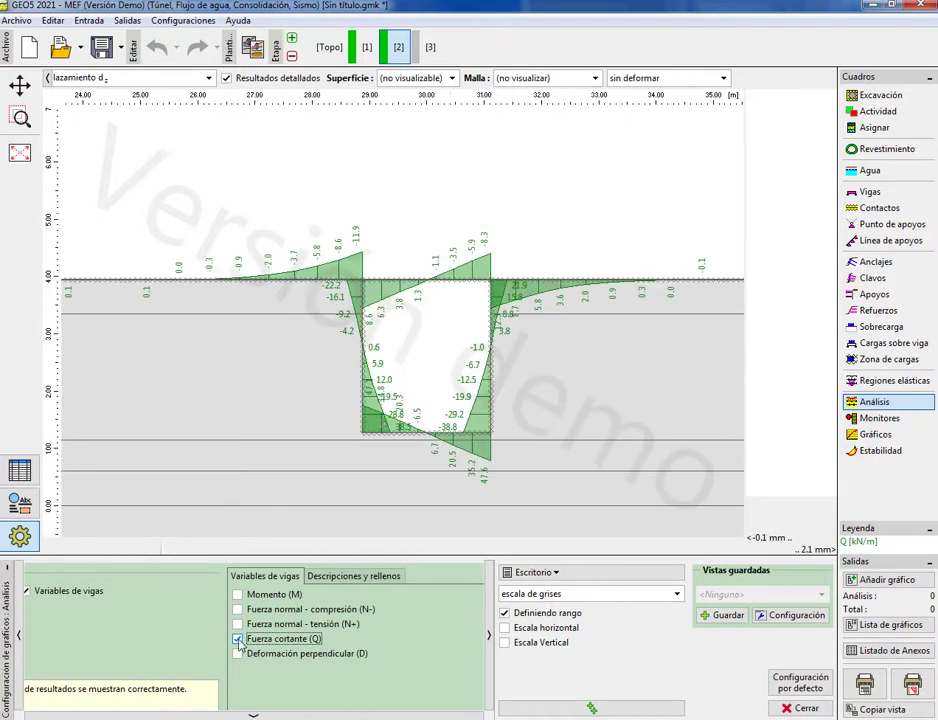
left_click(238, 639)
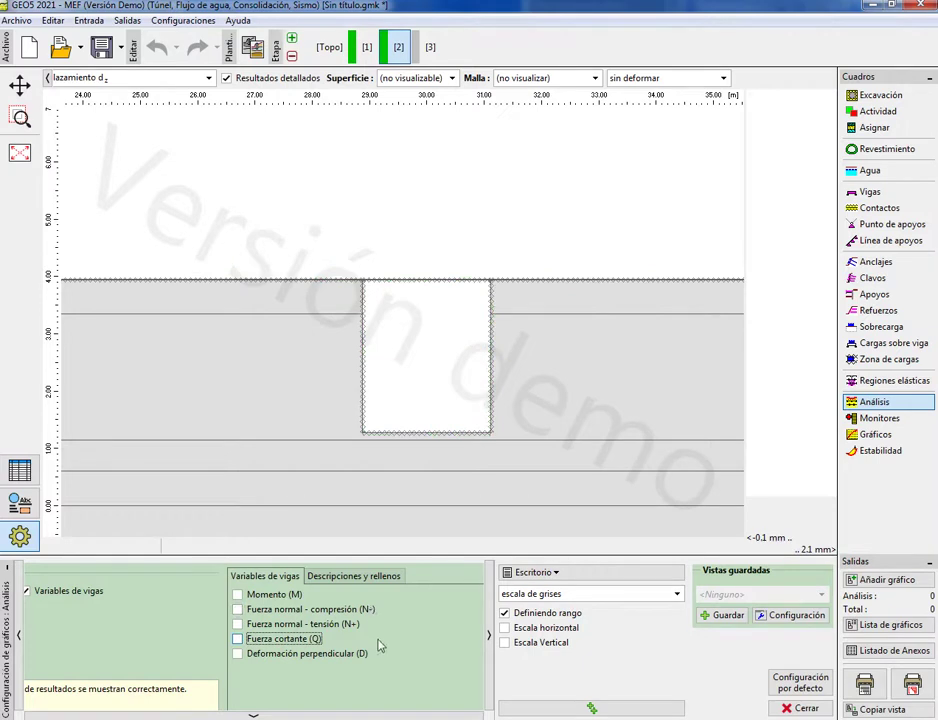
Step: Check the beams' compressive normal force (N-) and perpendicular deformation (D) diagrams, including the displacement components option, and hide them again
left_click(239, 609)
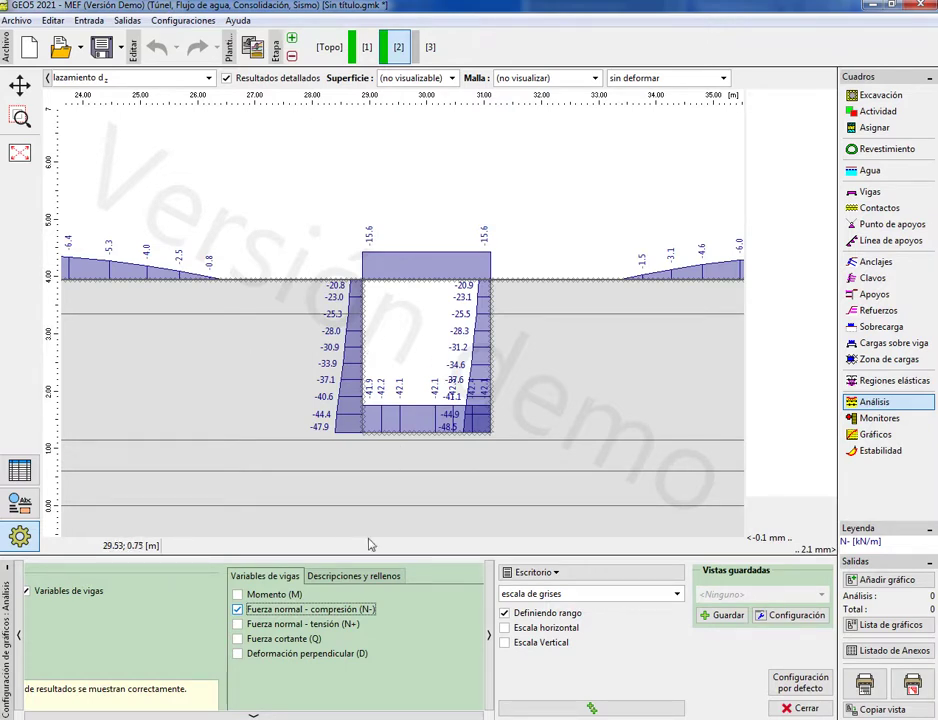
left_click(238, 609)
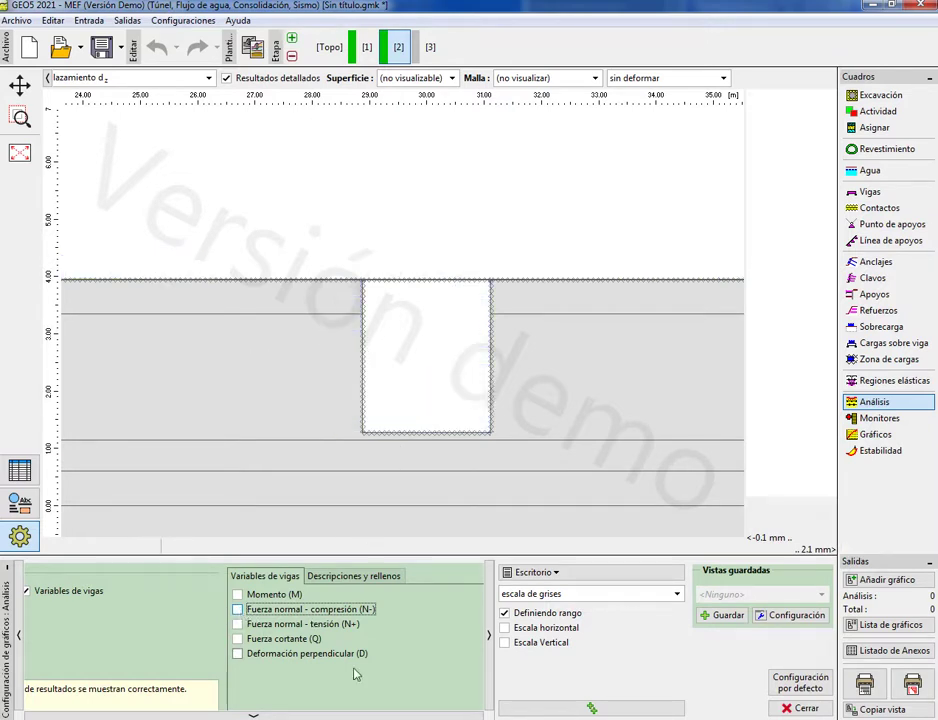
left_click(238, 654)
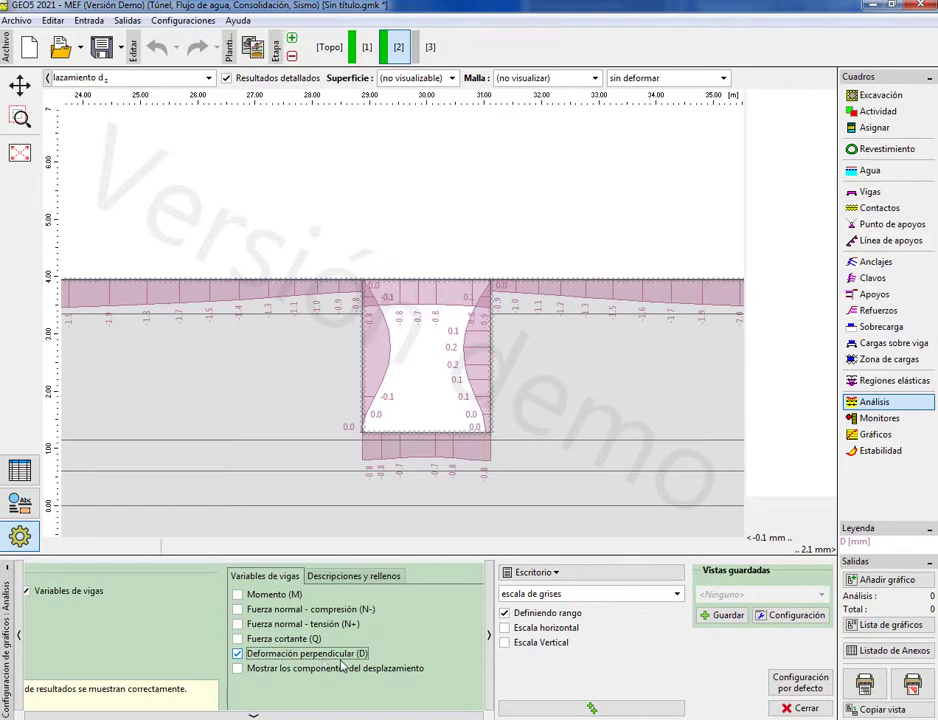
left_click(238, 668)
left_click(238, 668)
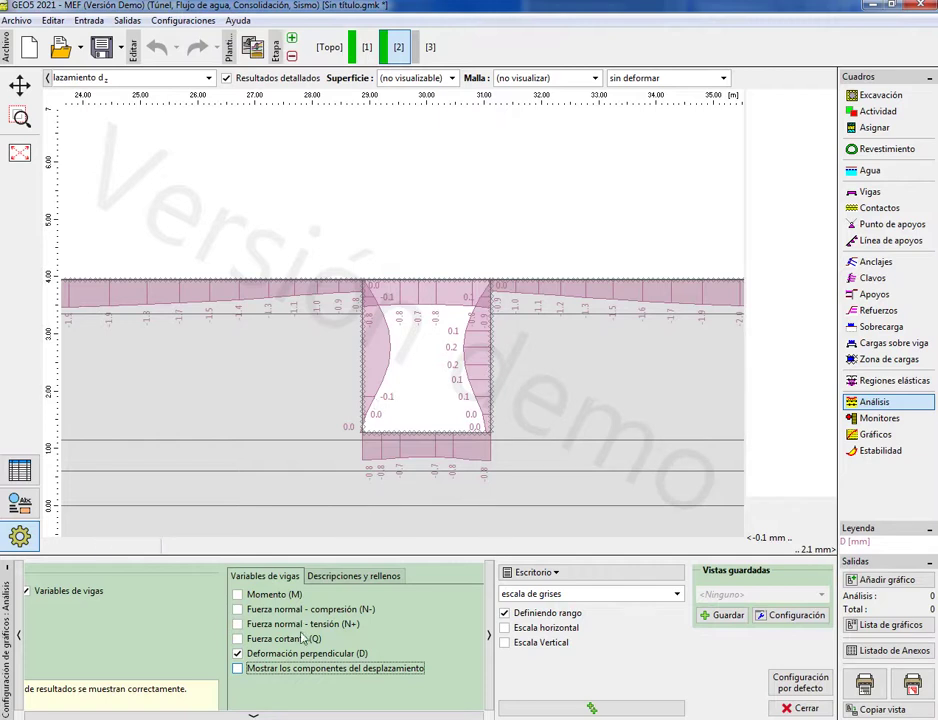
left_click(238, 653)
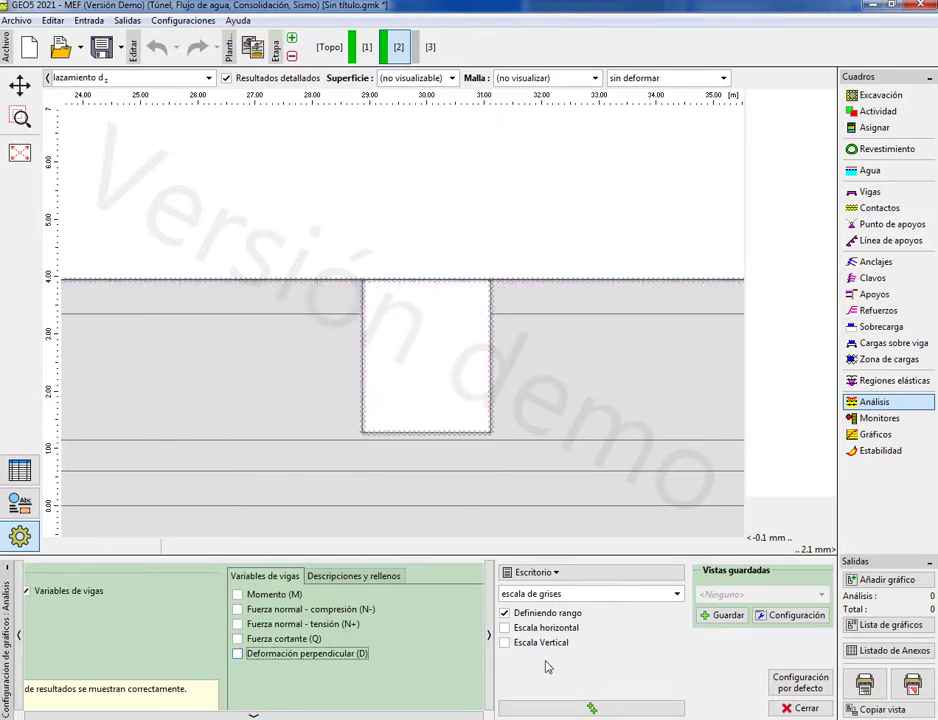
Step: Try the small label size and the scale adjustment in the beam diagrams' description and fill settings, and restore the large size
left_click(350, 576)
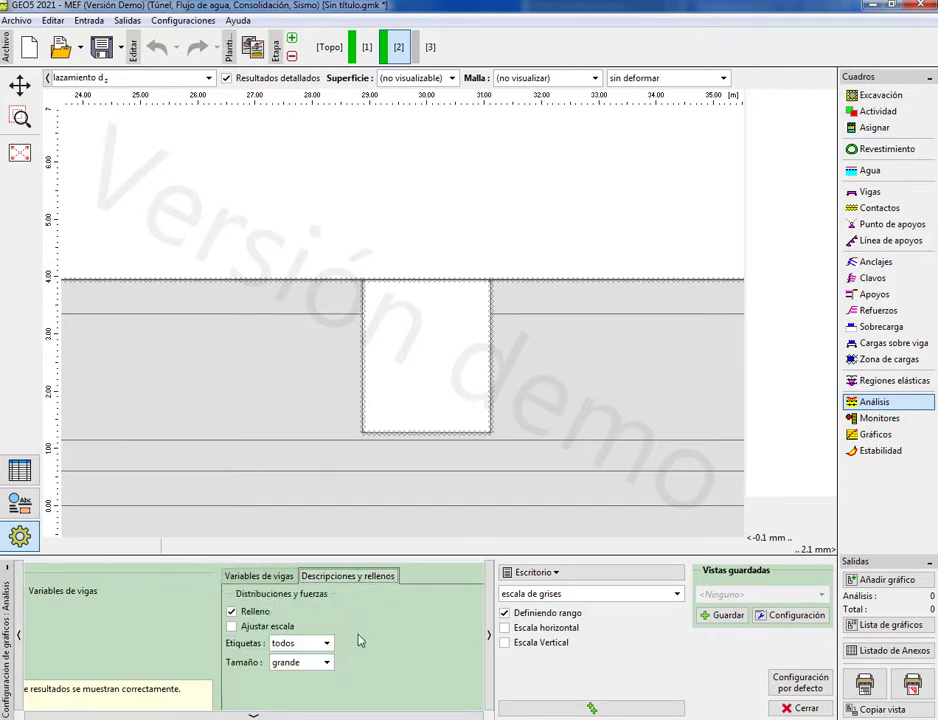
left_click(301, 664)
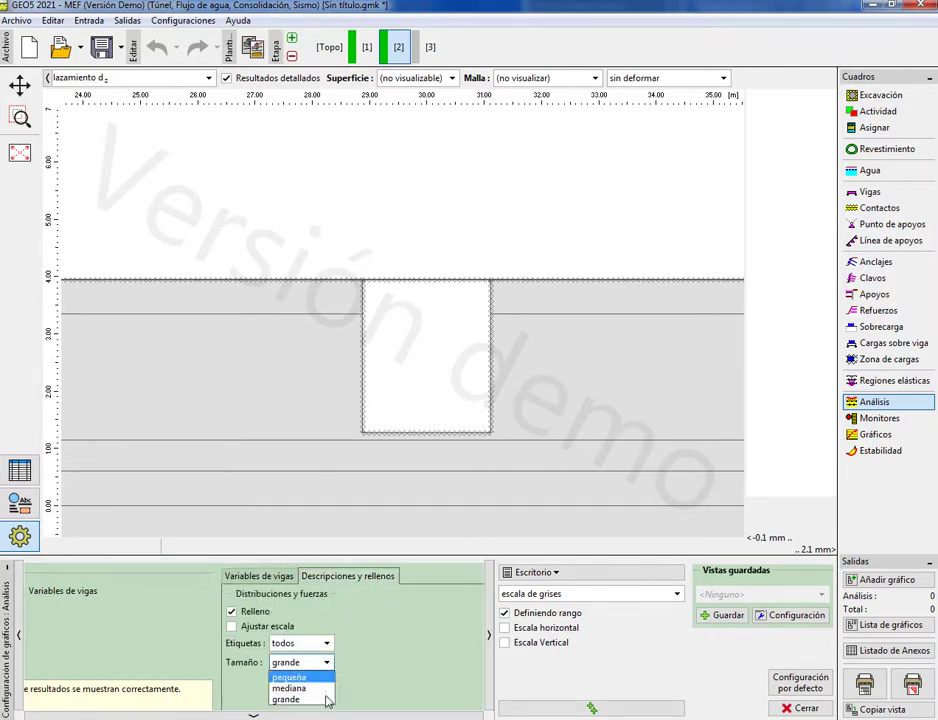
left_click(304, 678)
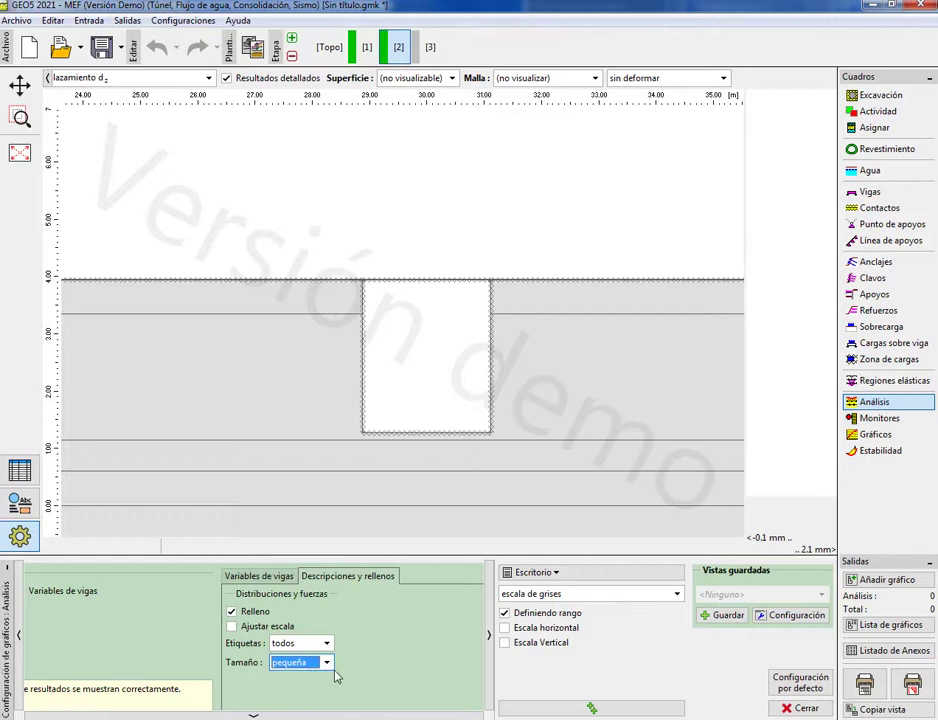
left_click(327, 663)
left_click(308, 706)
left_click(231, 627)
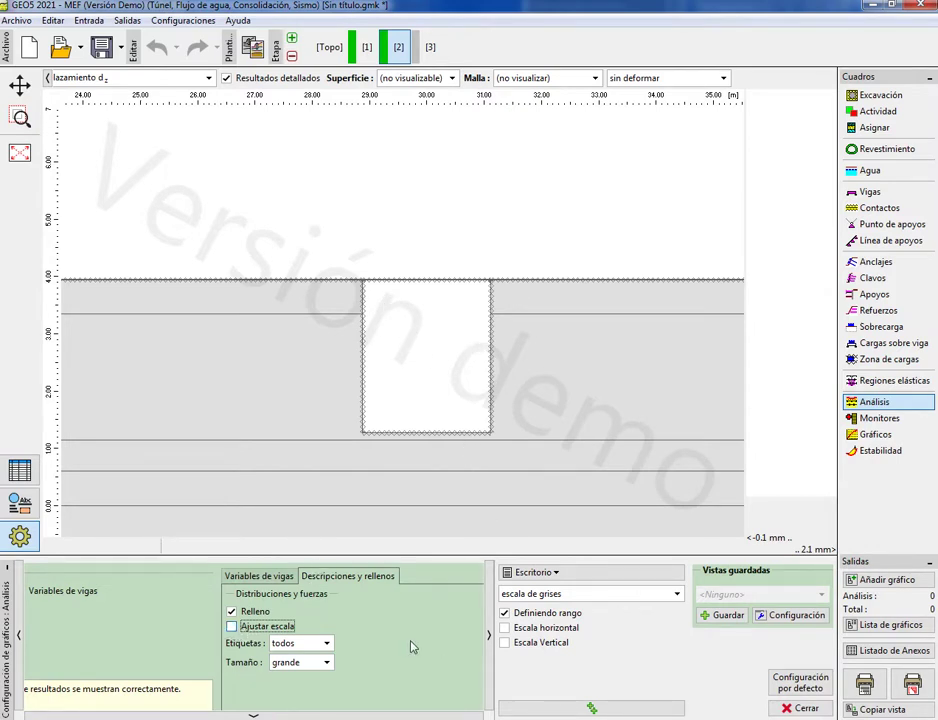
Step: Switch to construction stage 3 and display its table of beam loads
left_click(292, 39)
left_click_drag(442, 412, 450, 422)
scroll(451, 425, "down", 4)
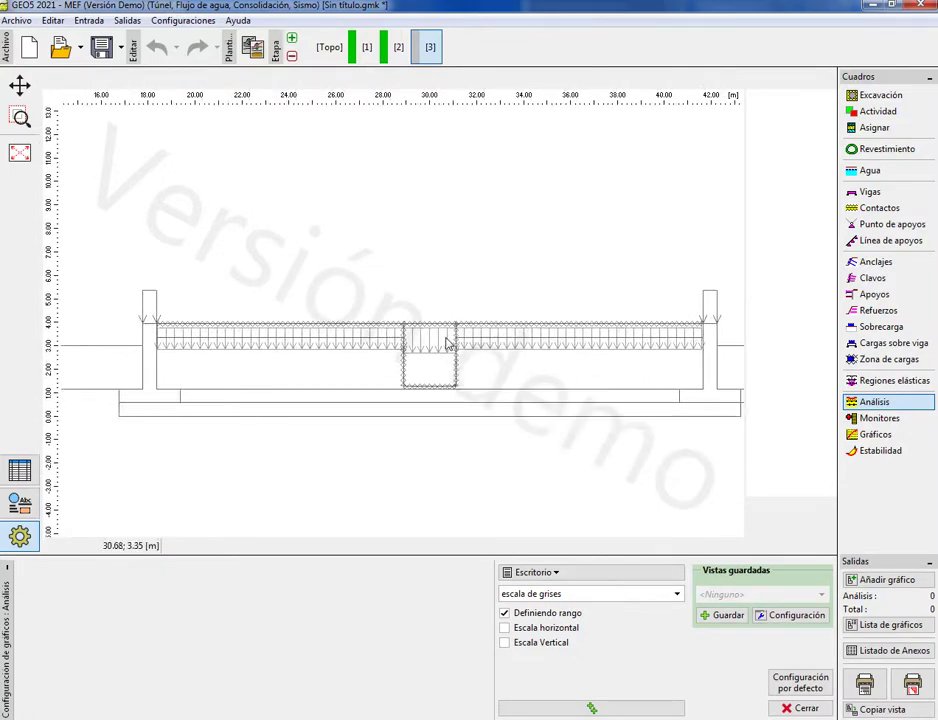
left_click(890, 343)
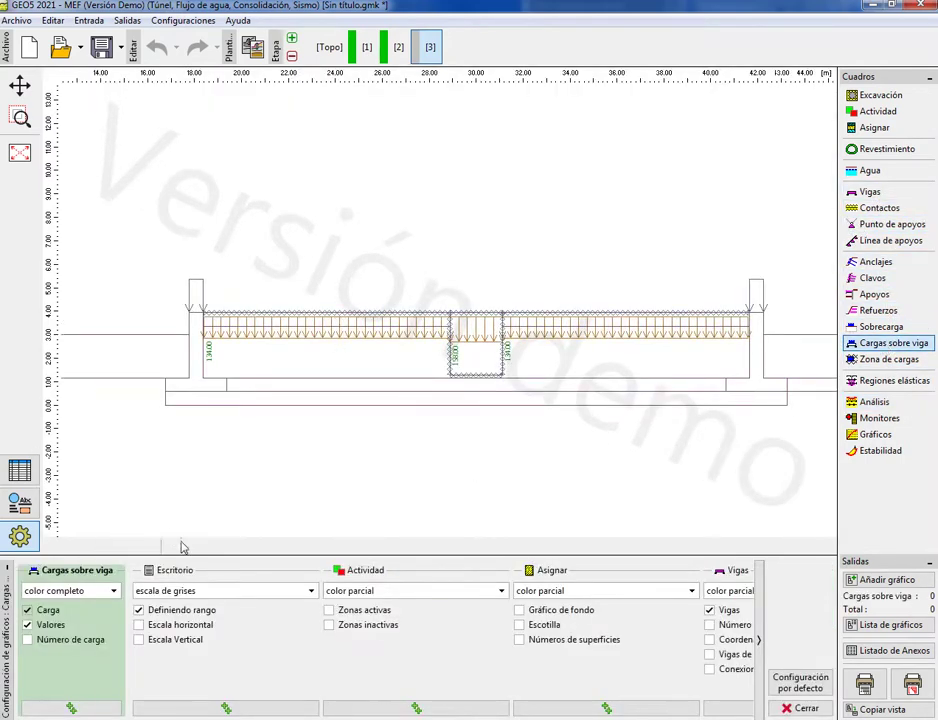
left_click(22, 536)
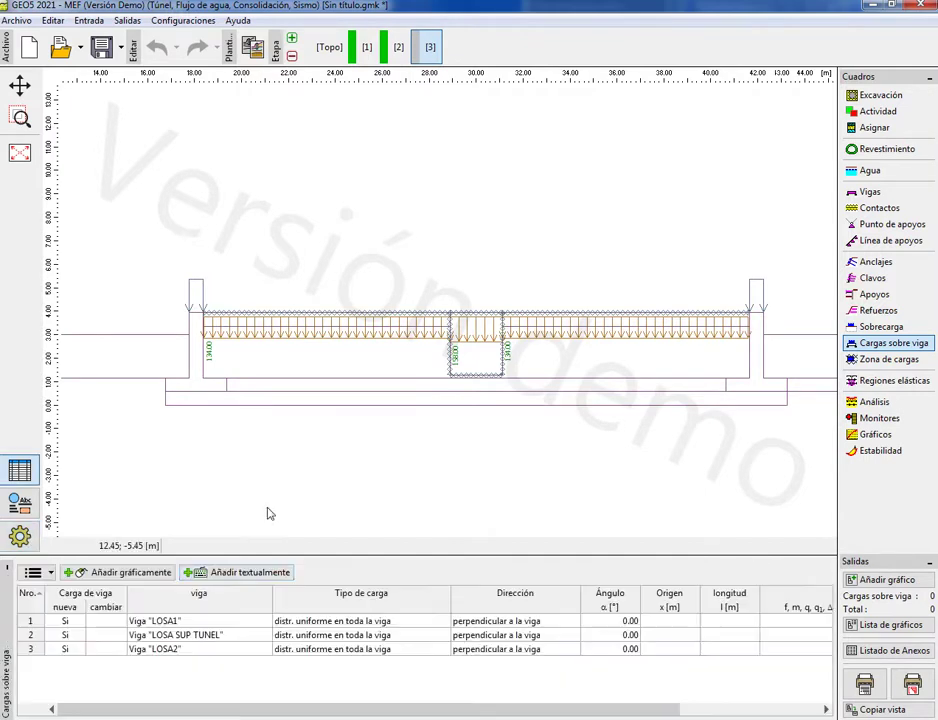
Step: Check which beams can receive a new beam load, cancel it, and examine the existing loads around the tunnel
left_click(243, 572)
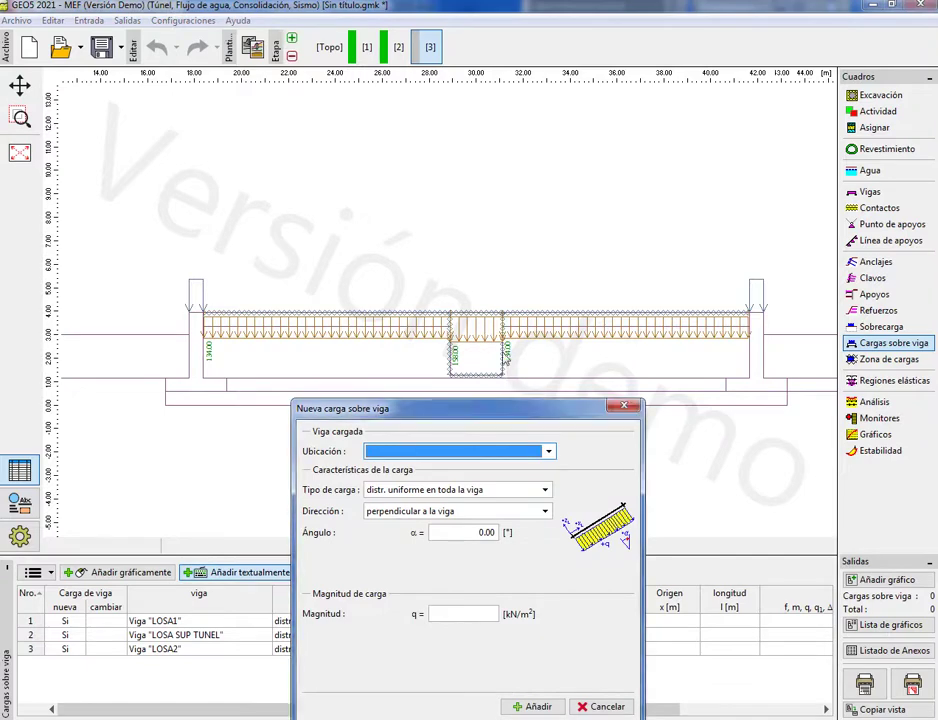
left_click_drag(560, 402, 538, 347)
left_click(527, 397)
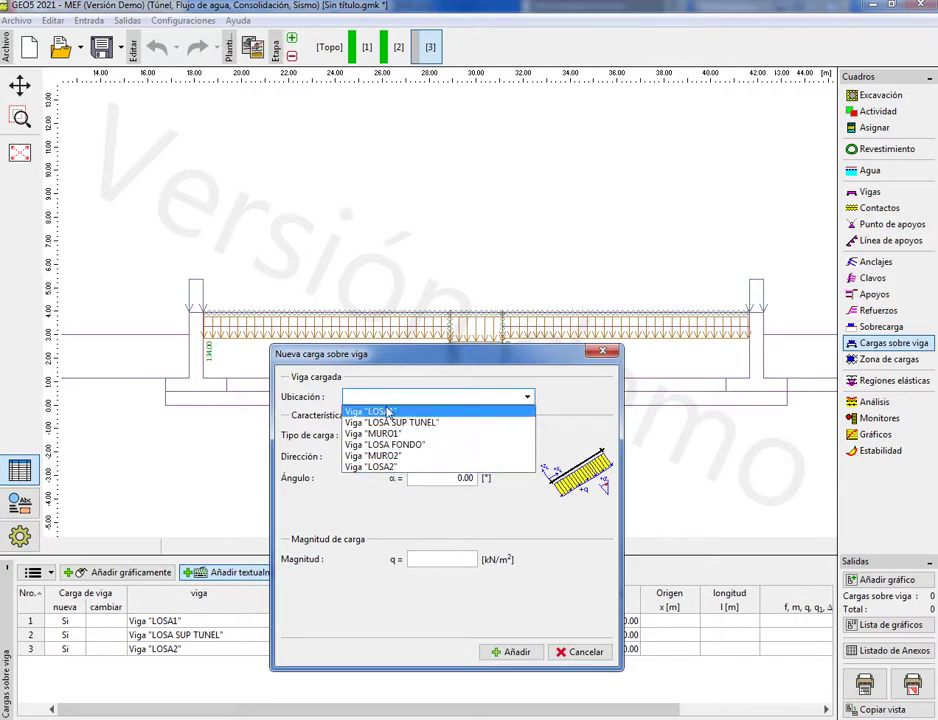
left_click(577, 383)
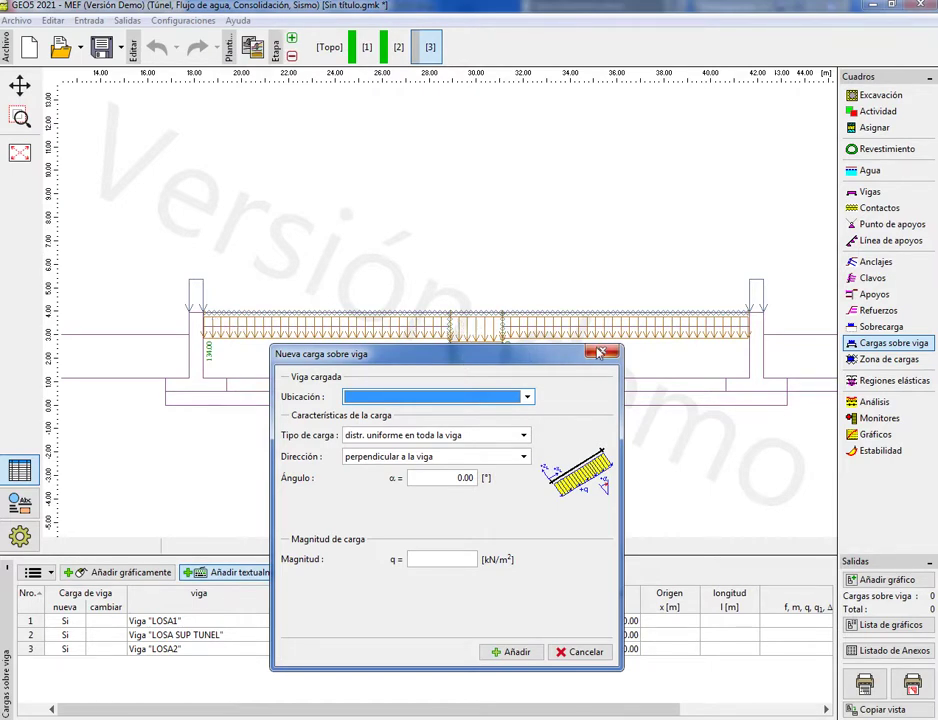
key("Escape")
scroll(489, 330, "up", 2)
scroll(489, 330, "up", 3)
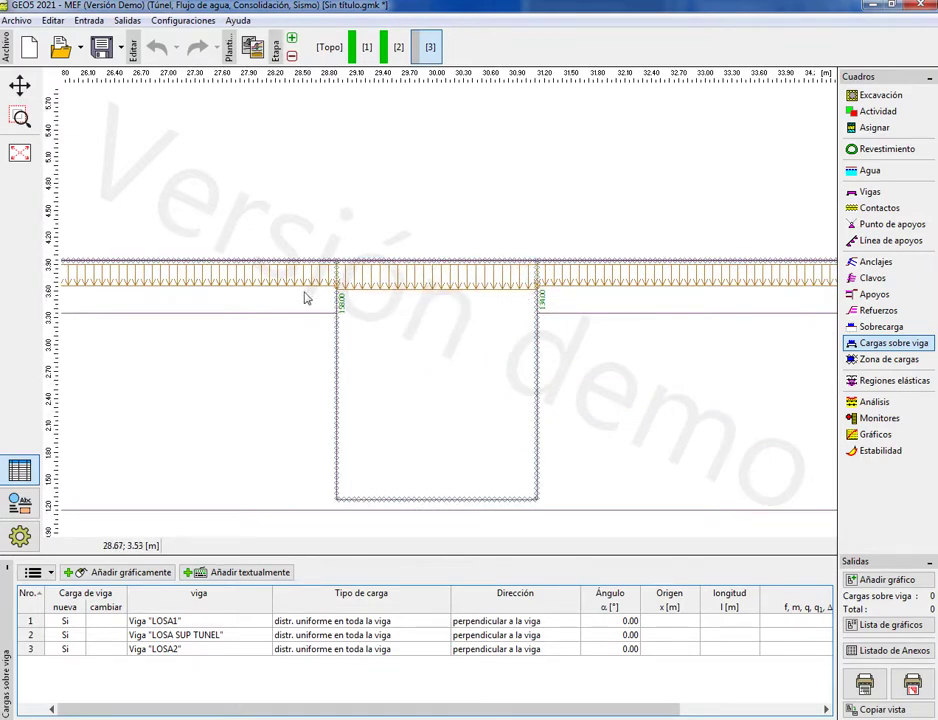
scroll(436, 417, "down", 4)
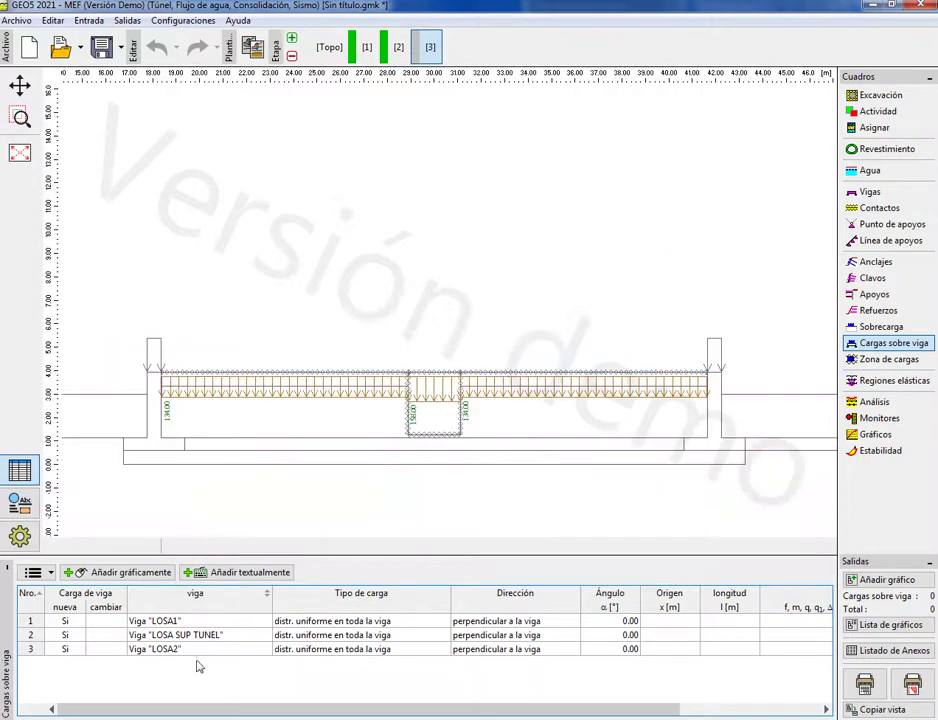
Step: Switch to Recortes and capture a new snip of the stage 3 foundation section with its beam loads
left_click(294, 678)
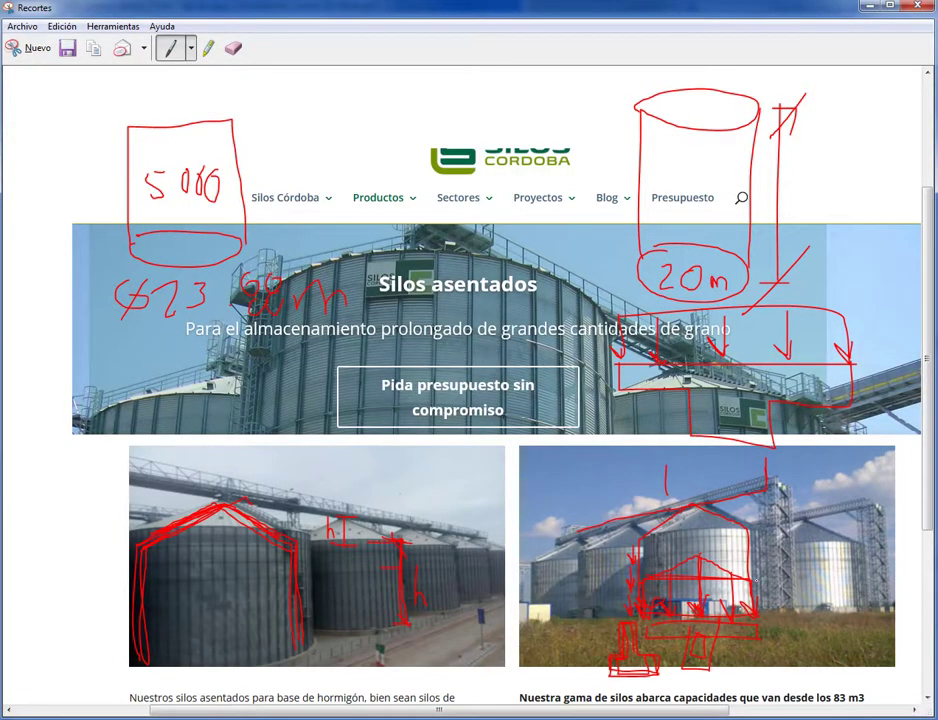
key("alt+Tab")
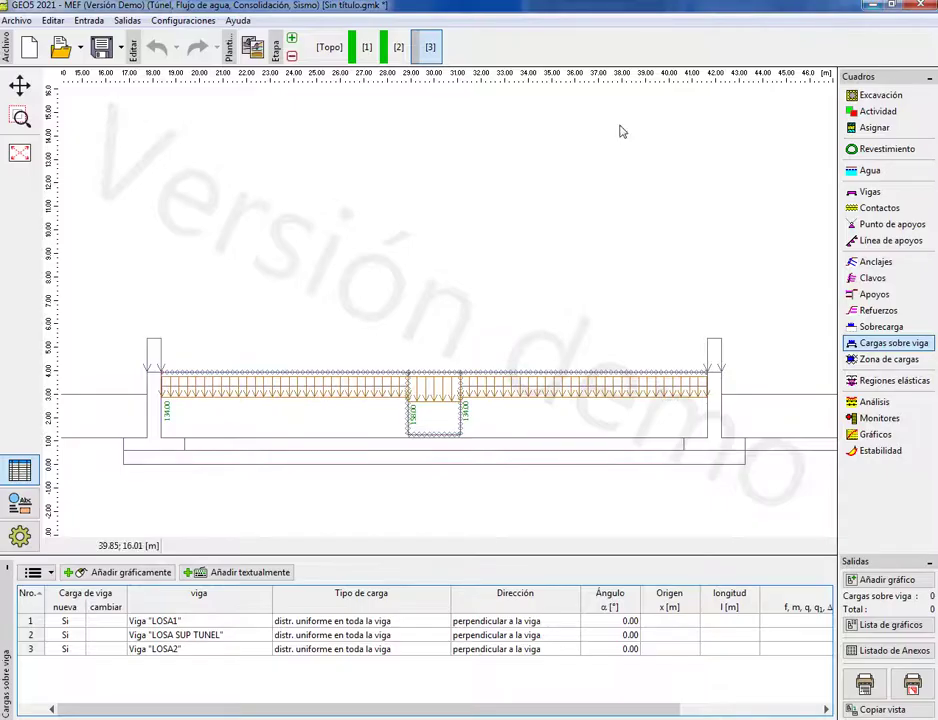
left_click(309, 708)
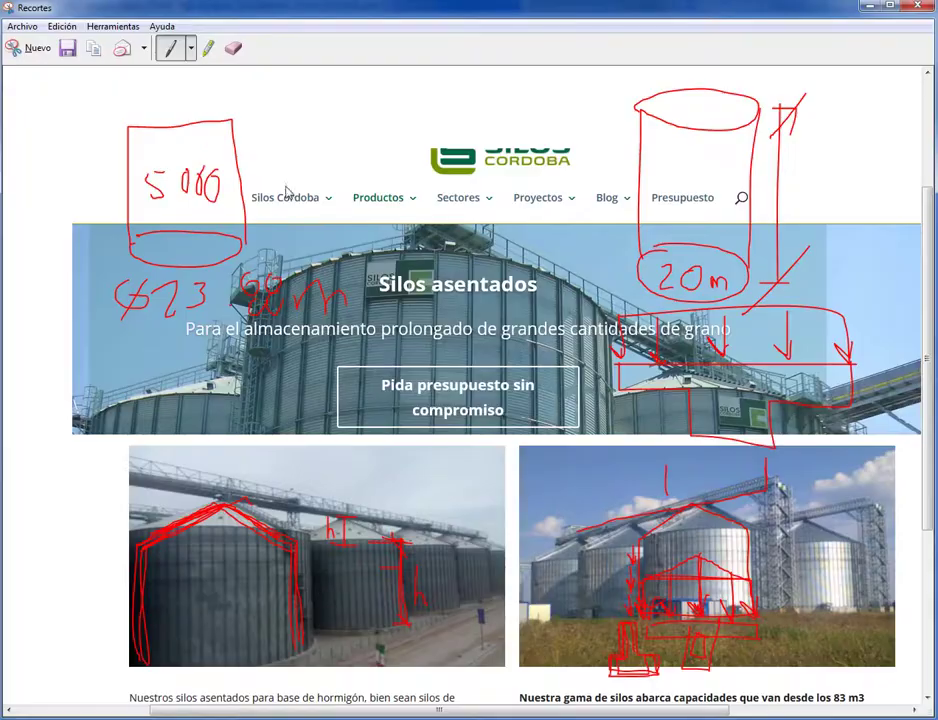
key("alt+Tab")
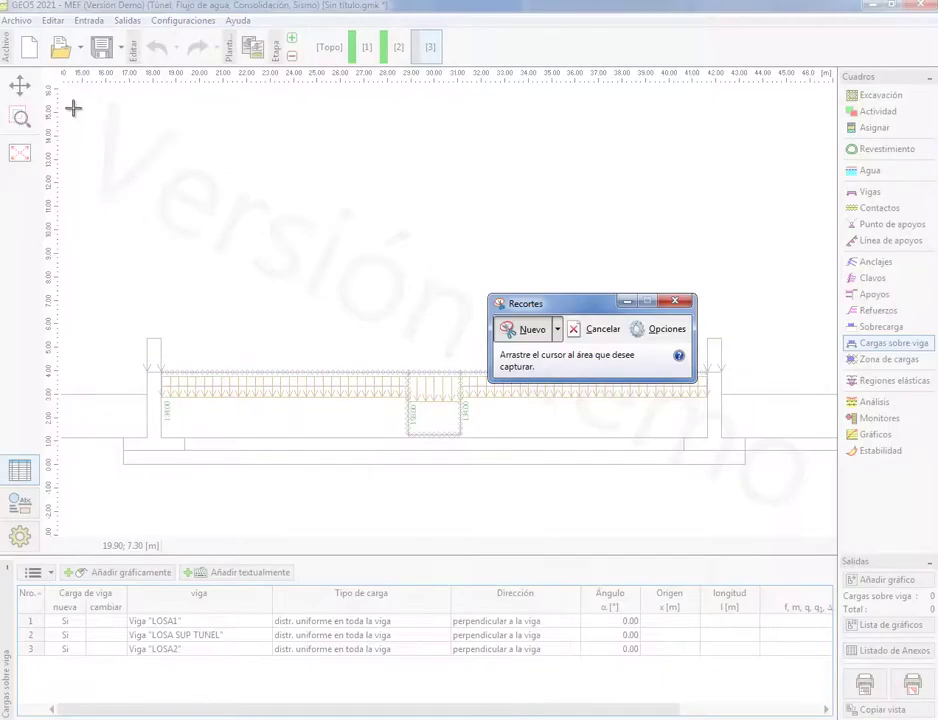
left_click_drag(69, 103, 779, 536)
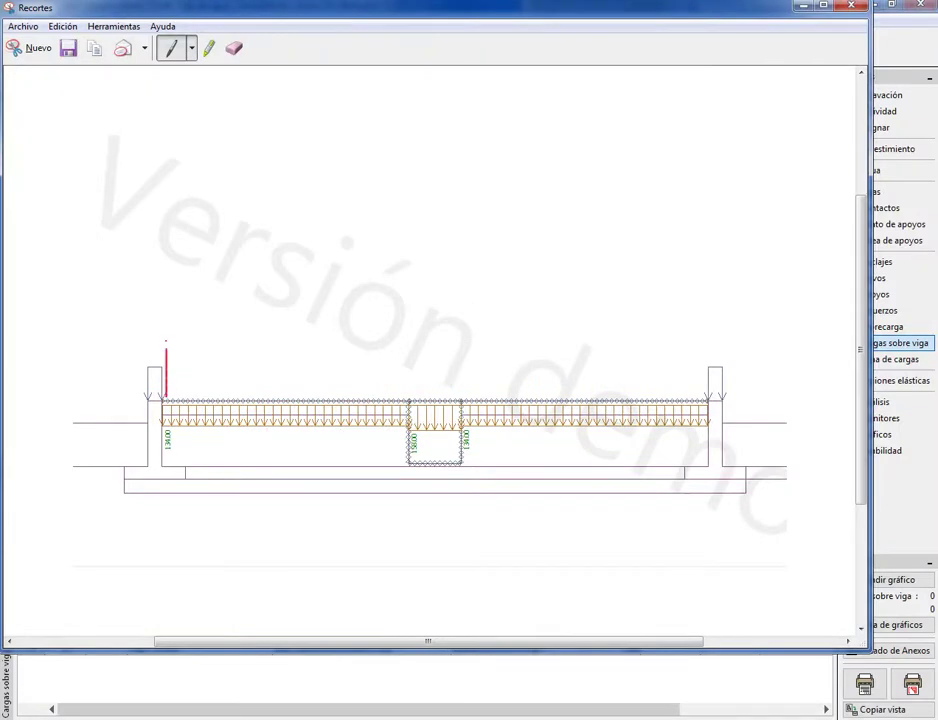
Step: Sketch a rectangular distributed load with downward strokes over the left slab span in the snip
mouse_move(166, 341)
left_mouse_down()
mouse_move(166, 304)
mouse_move(365, 305)
left_mouse_up()
left_click_drag(404, 355, 405, 400)
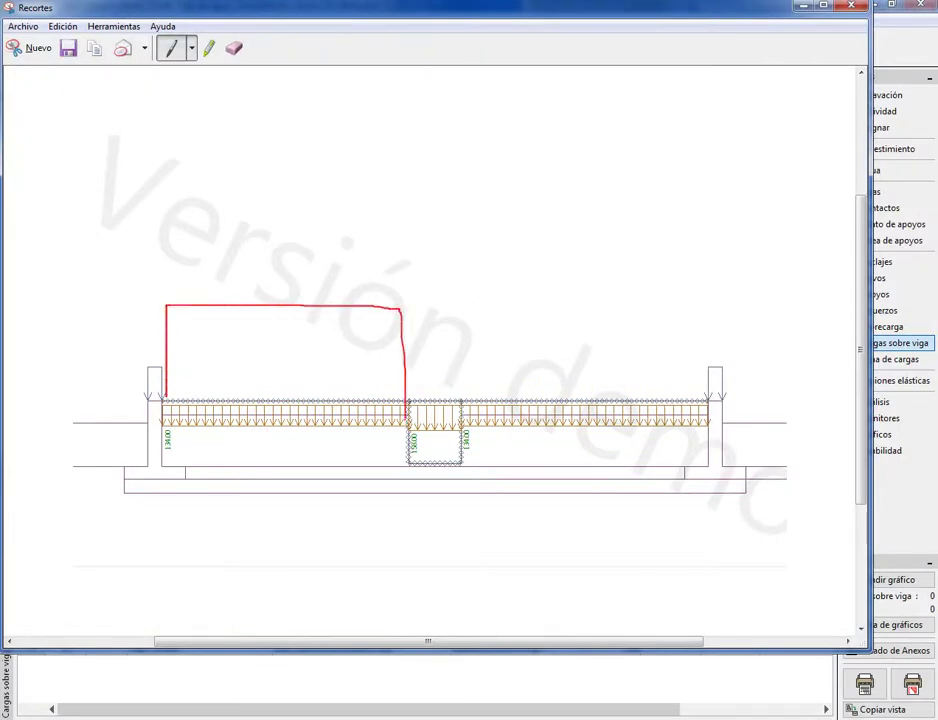
left_click_drag(191, 305, 200, 387)
left_click_drag(246, 330, 280, 383)
mouse_move(303, 345)
left_mouse_down()
mouse_move(307, 360)
mouse_move(333, 348)
left_mouse_up()
left_click_drag(352, 318, 360, 348)
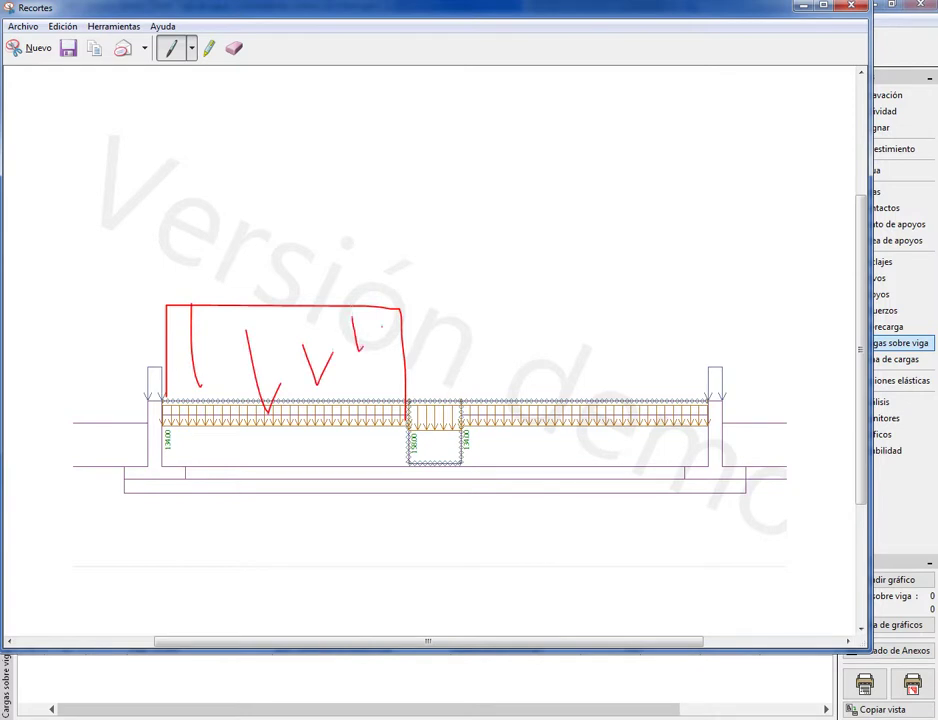
left_click_drag(382, 302, 382, 380)
Step: Sketch a matching distributed load block with downward strokes over the right slab span
mouse_move(459, 400)
left_mouse_down()
mouse_move(459, 330)
mouse_move(692, 320)
mouse_move(705, 398)
left_mouse_up()
left_click_drag(532, 318, 534, 387)
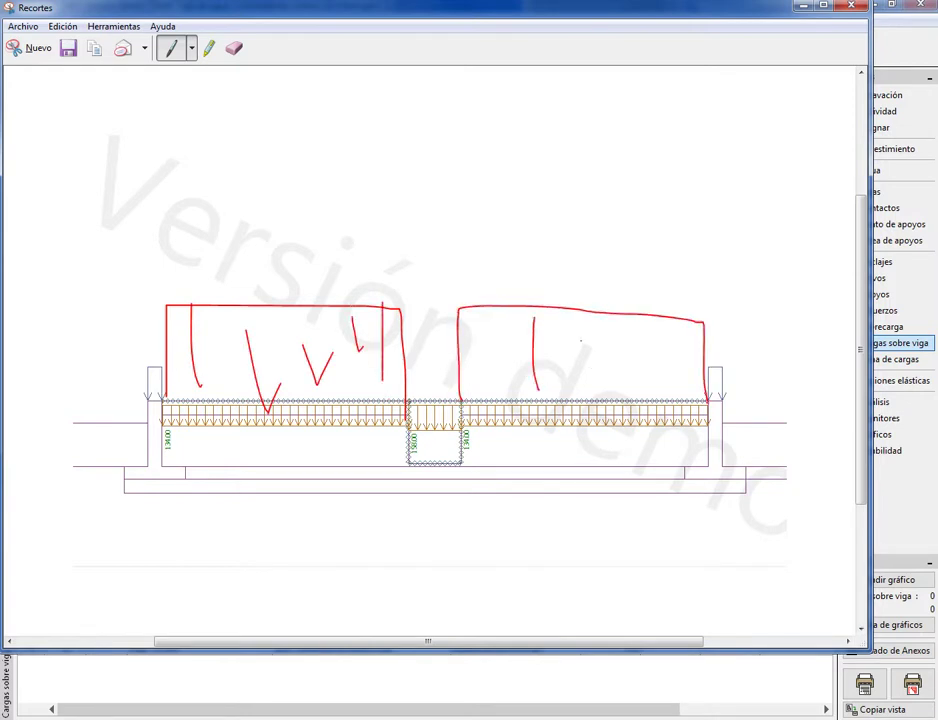
left_click_drag(582, 324, 594, 390)
left_click(640, 376)
left_click_drag(631, 330, 646, 396)
left_click_drag(681, 348, 694, 382)
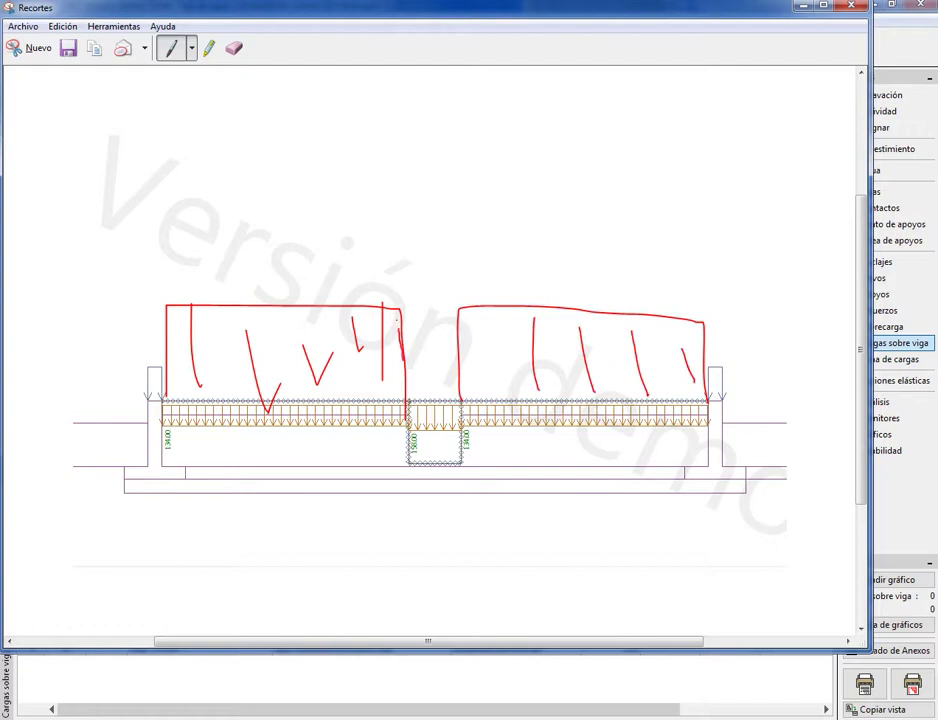
Step: Sketch a taller, narrow load block with downward arrows above the central tunnel slab
mouse_move(419, 264)
left_mouse_down()
mouse_move(448, 263)
mouse_move(455, 400)
left_mouse_up()
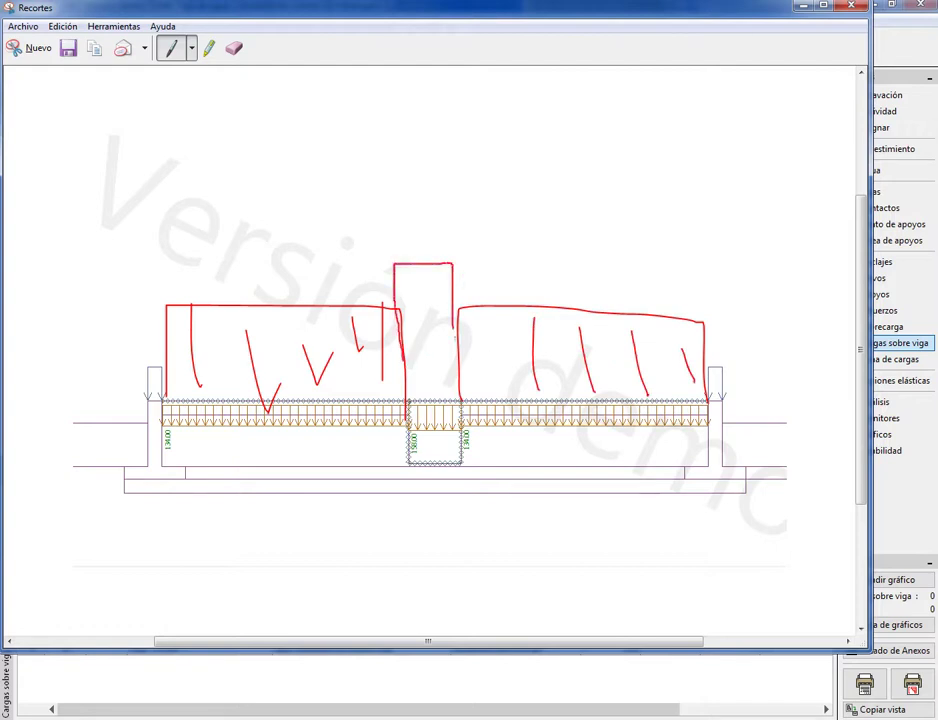
left_click_drag(413, 287, 414, 365)
left_click_drag(424, 374, 430, 384)
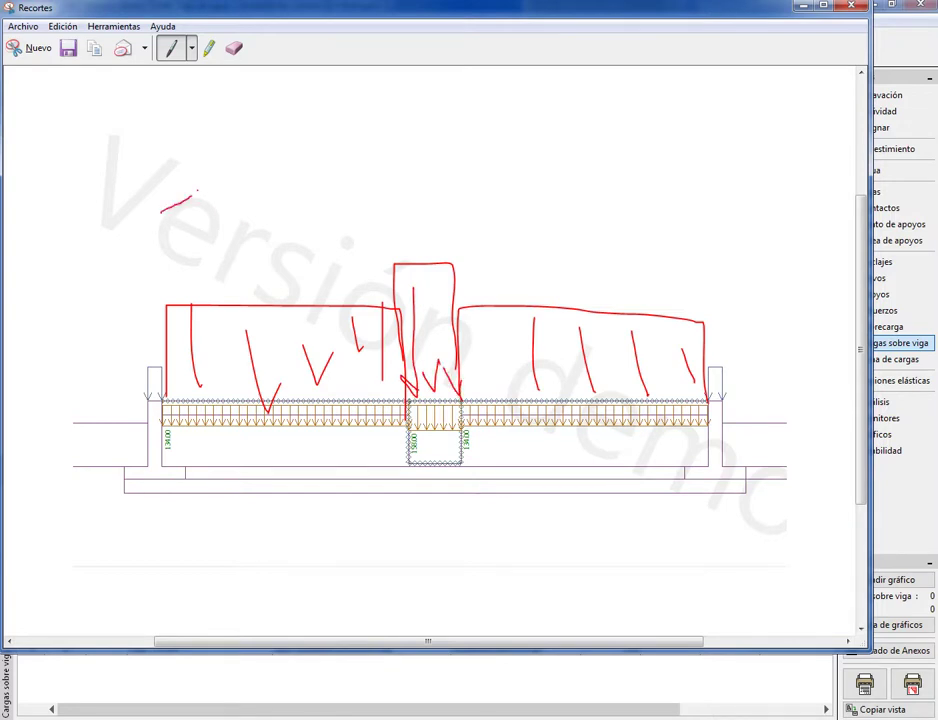
Step: Sketch the silo outline above the foundation, with a sloped roof, its base line and both vertical walls
mouse_move(197, 190)
left_mouse_down()
mouse_move(398, 88)
mouse_move(711, 242)
left_mouse_up()
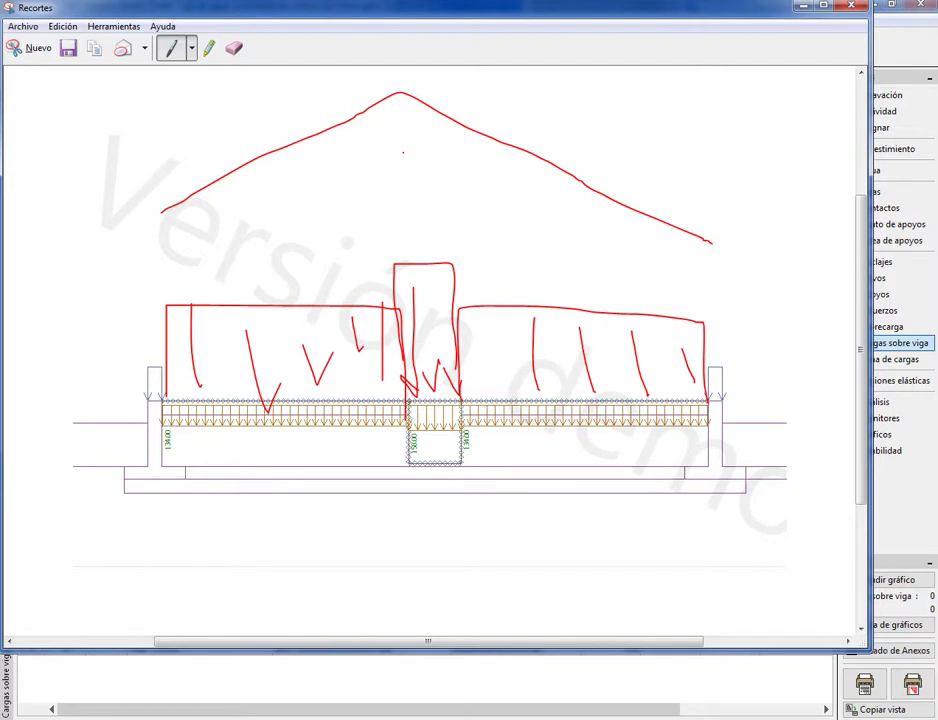
left_click_drag(165, 212, 707, 216)
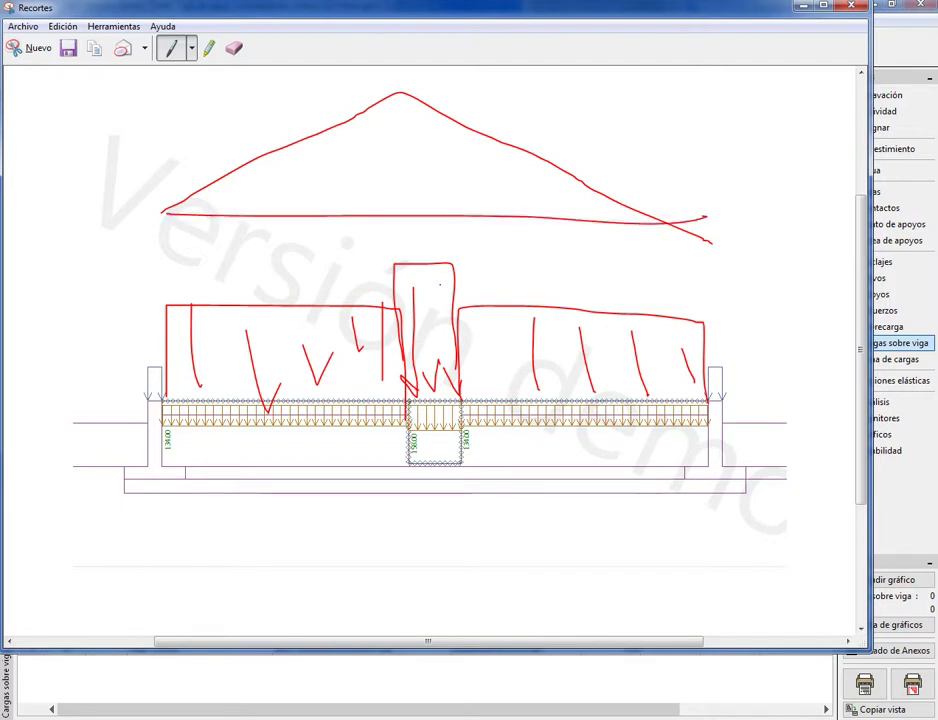
left_click(801, 8)
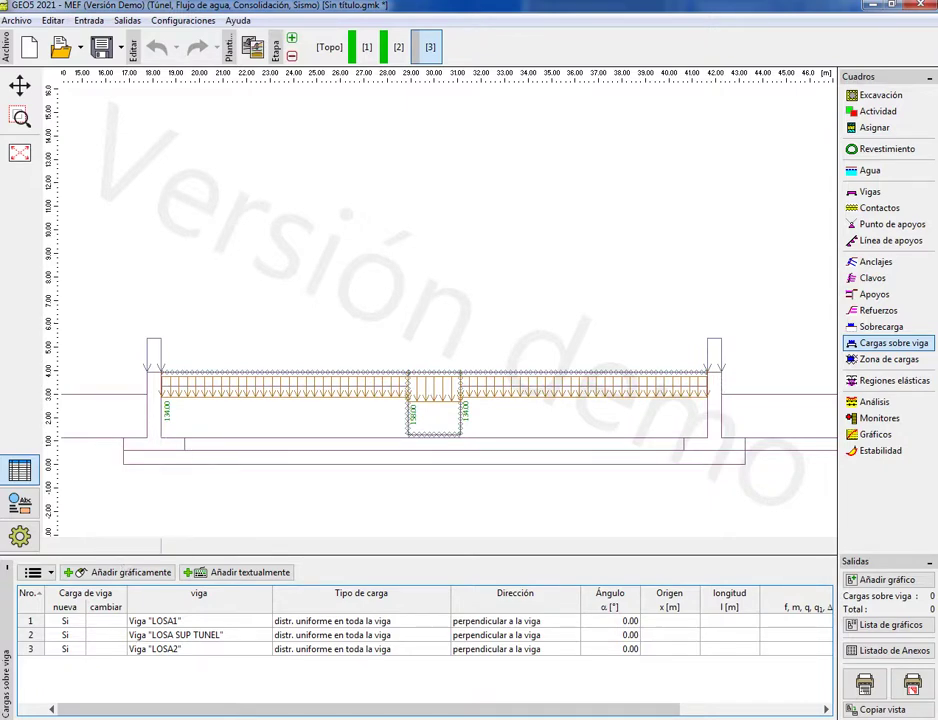
key("alt+Tab")
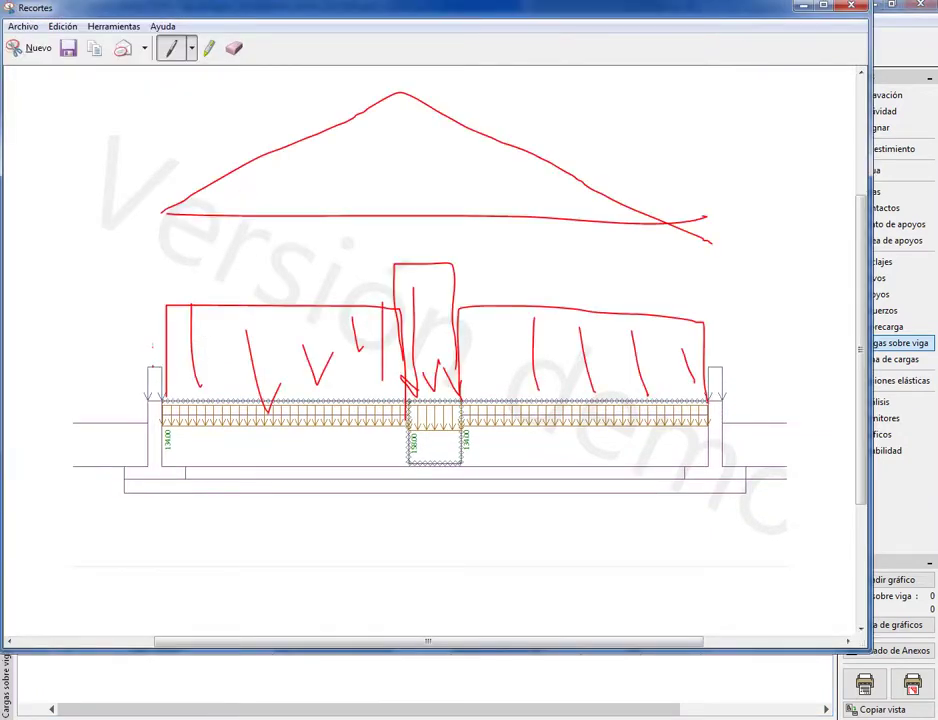
mouse_move(153, 214)
left_mouse_down()
mouse_move(692, 218)
mouse_move(710, 386)
left_mouse_up()
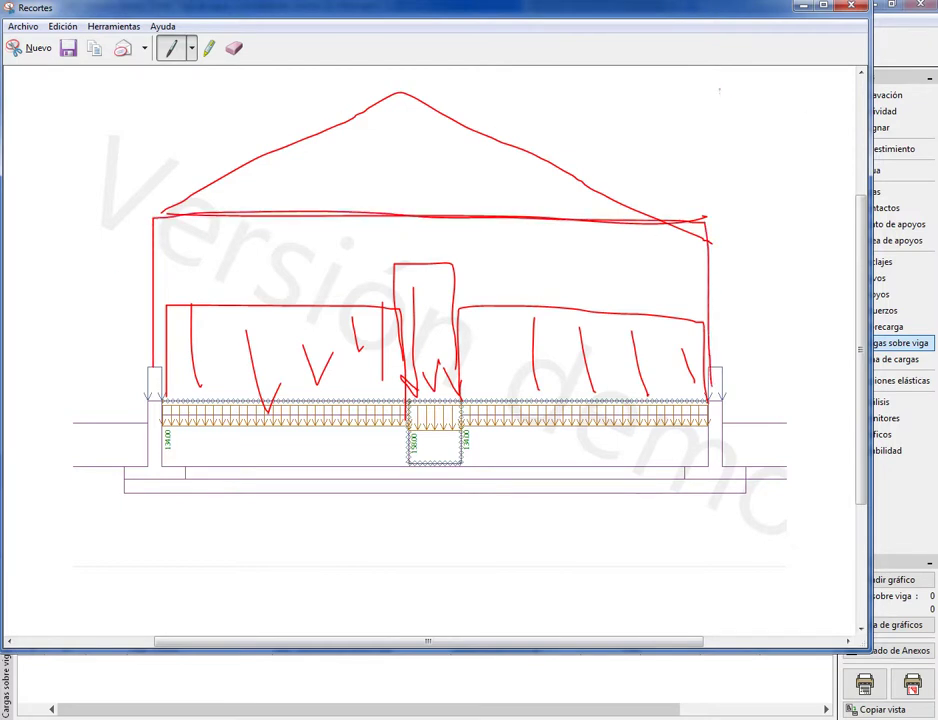
Step: Sketch a distributed load over the silo roof and downward arrows along the right wall, and return to GEO5
mouse_move(718, 89)
left_mouse_down()
mouse_move(709, 210)
mouse_move(701, 101)
mouse_move(169, 90)
mouse_move(148, 212)
left_mouse_up()
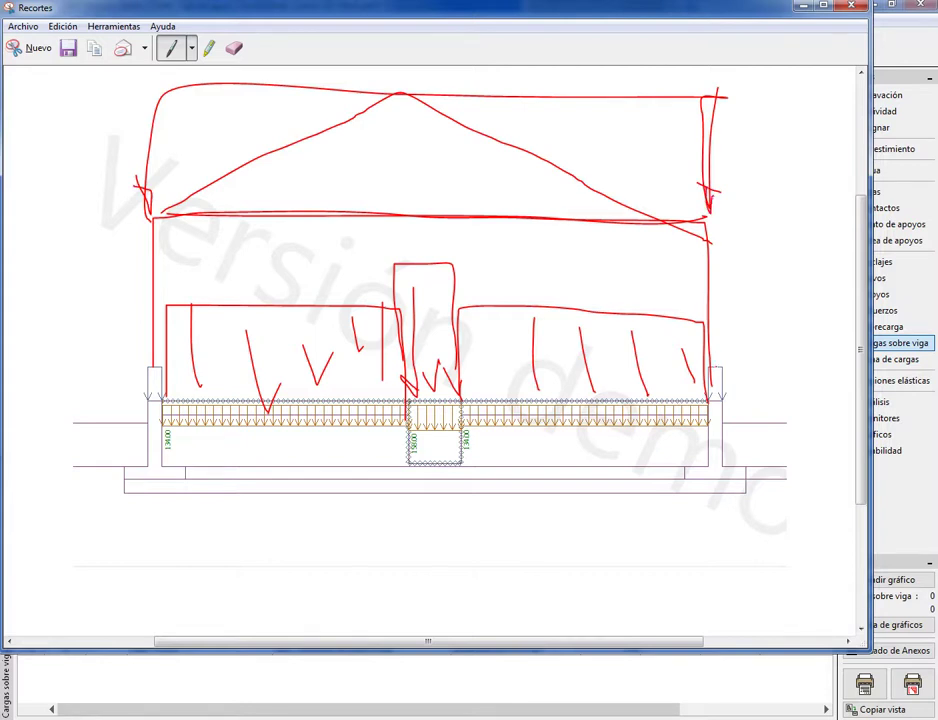
left_click_drag(698, 262, 697, 298)
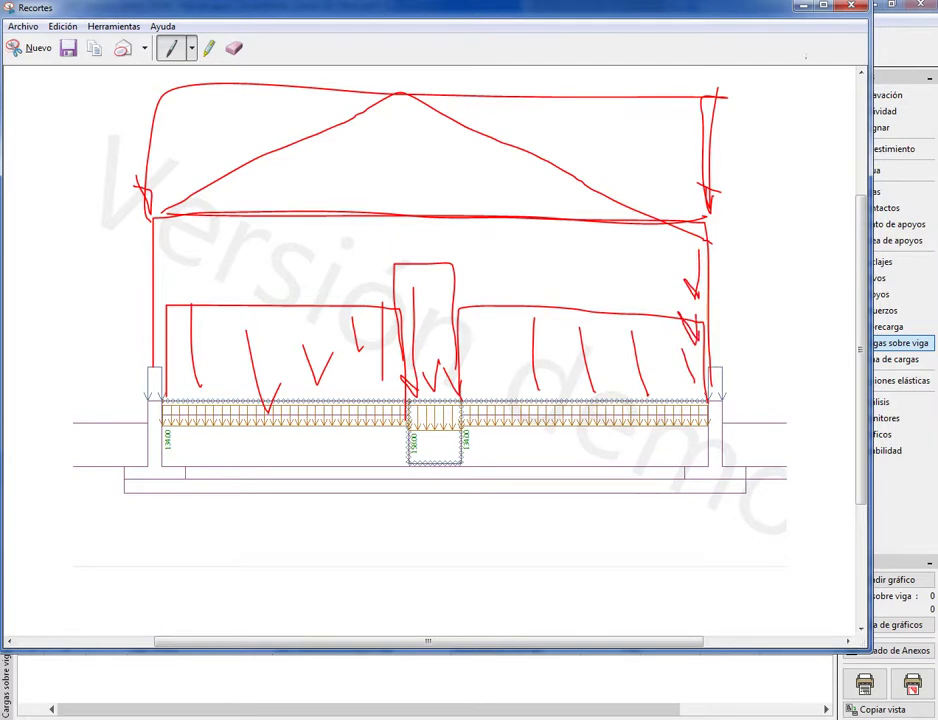
left_click(804, 9)
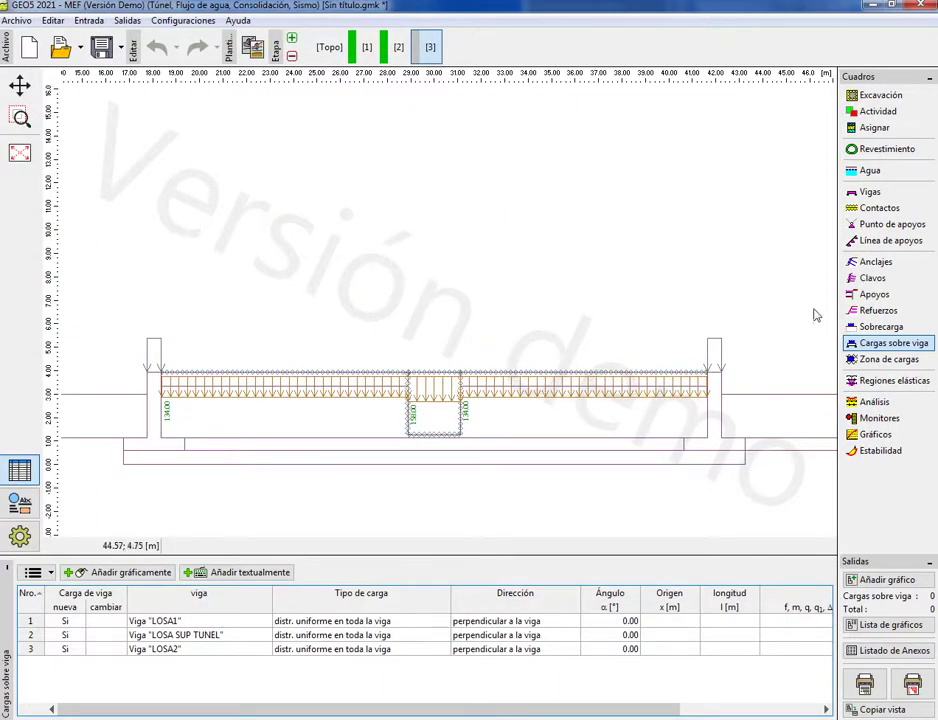
Step: Display the stage 3 surcharges and start adding a new surcharge textually
left_click(884, 327)
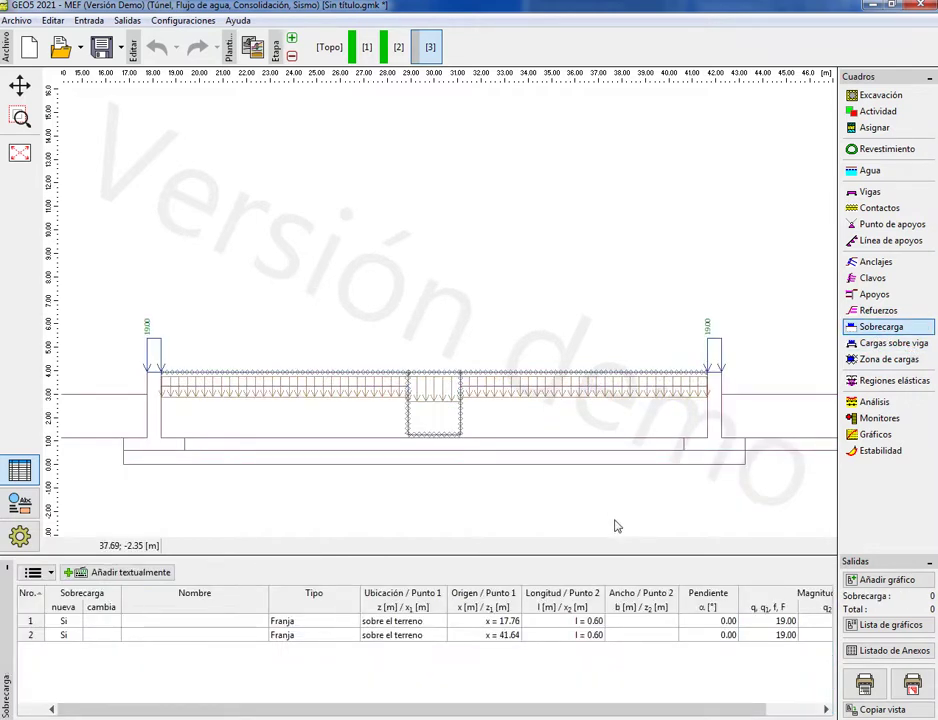
left_click(138, 577)
Step: Switch to the AutoCAD drawing SILO5000 and identify the coordinates of the left wall's outer top corner
left_click(342, 690)
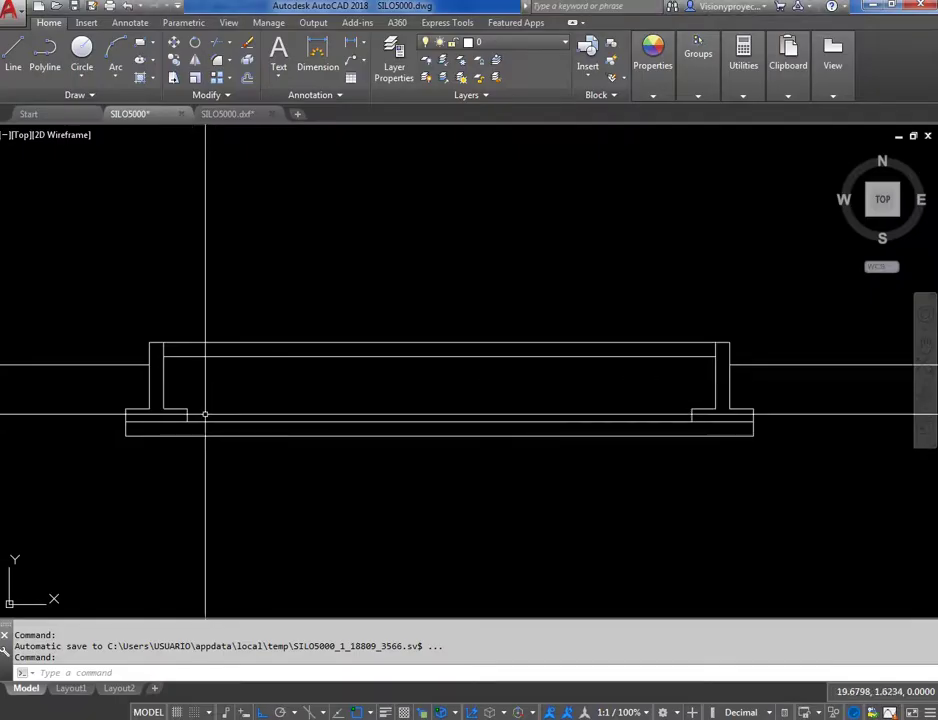
key("Return")
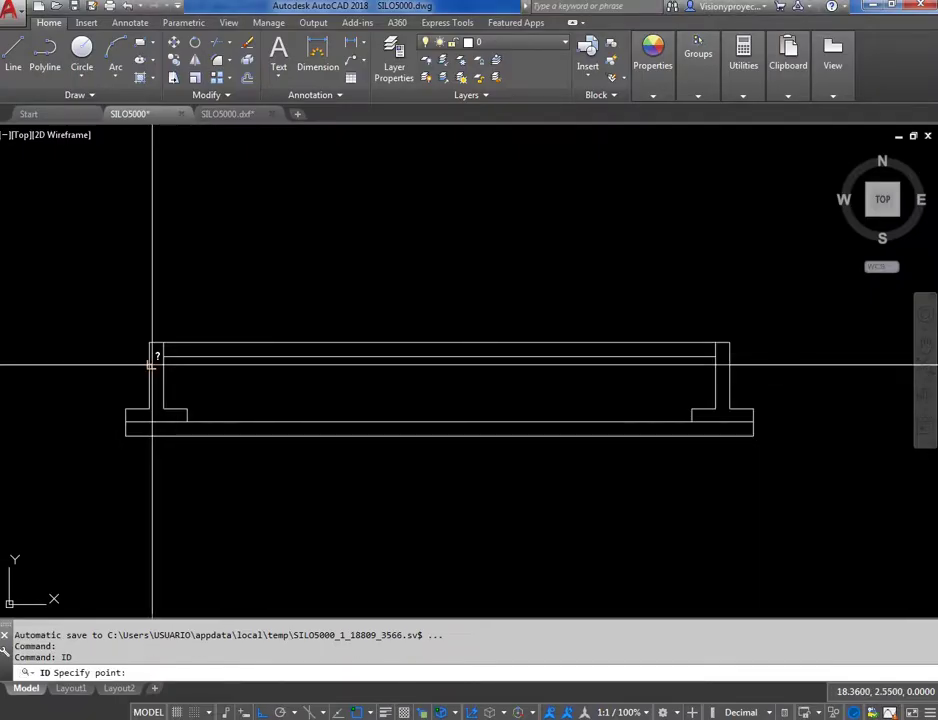
scroll(160, 340, "up", 5)
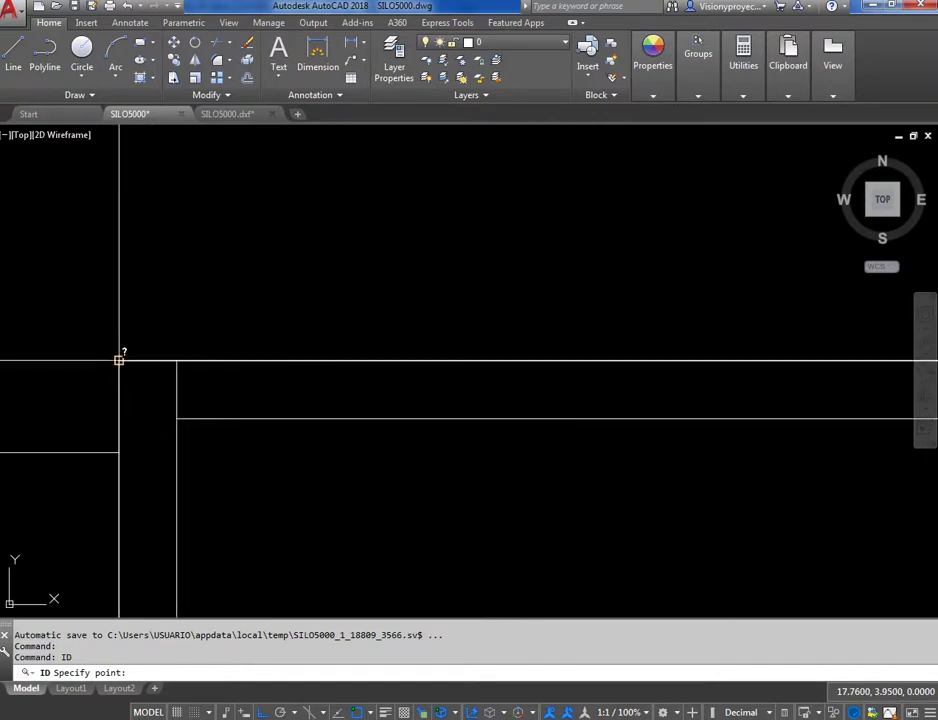
left_click(119, 359)
scroll(228, 469, "down", 6)
Step: Identify the coordinates of the right wall's top corner with ID, and return to GEO5
key("Return")
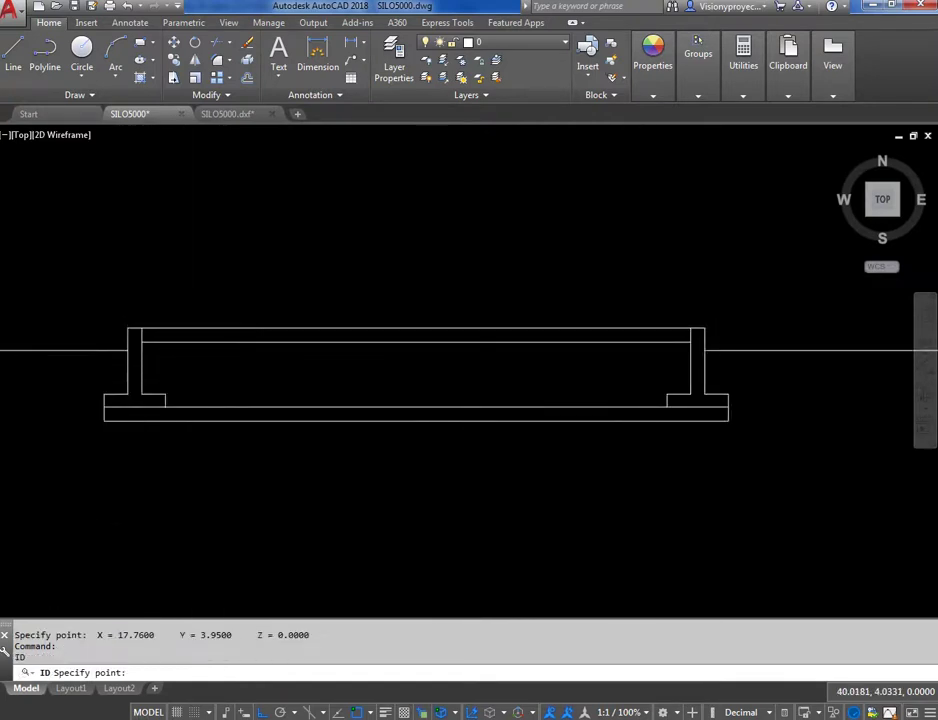
scroll(760, 324, "up", 6)
left_click(781, 320)
scroll(681, 419, "down", 2)
scroll(681, 419, "down", 3)
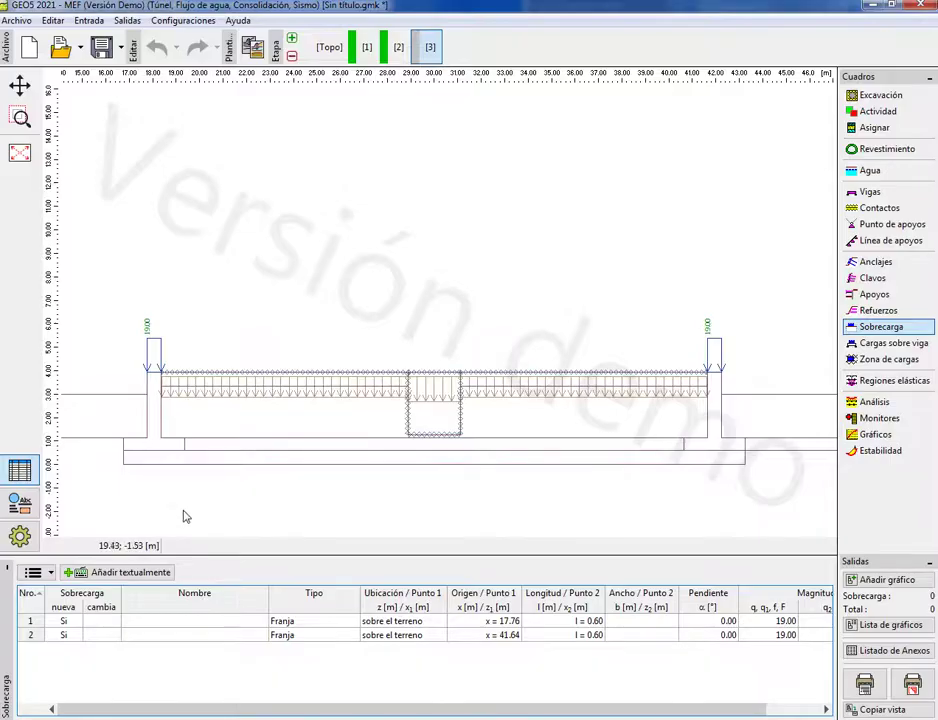
Step: Examine the location options and the origin, length and magnitude inputs of a new Franja surcharge, and close it without adding
left_click(133, 573)
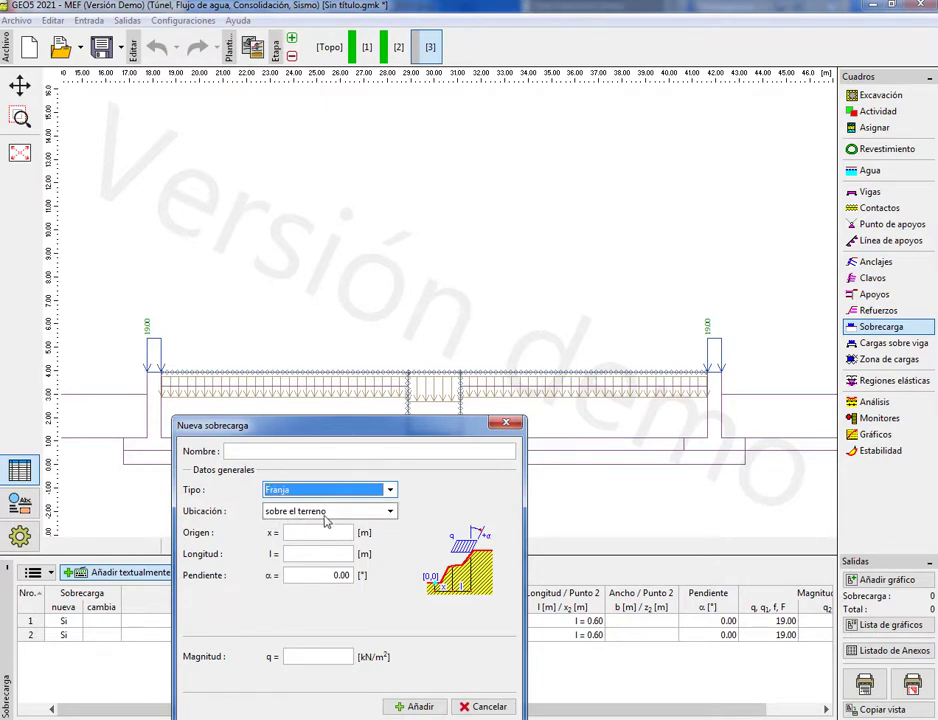
left_click(391, 512)
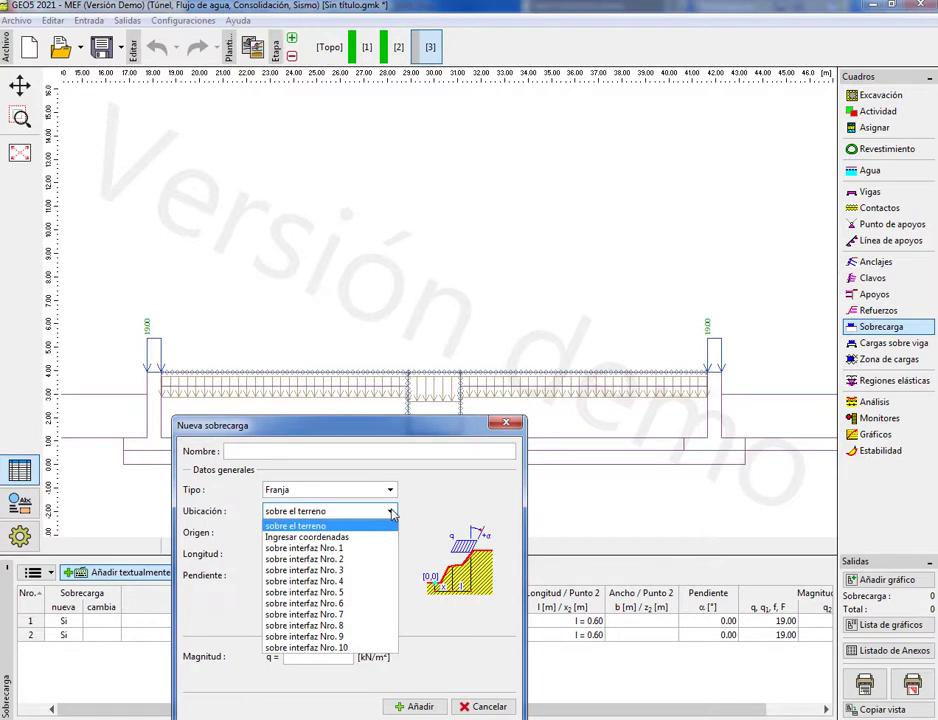
left_click(391, 514)
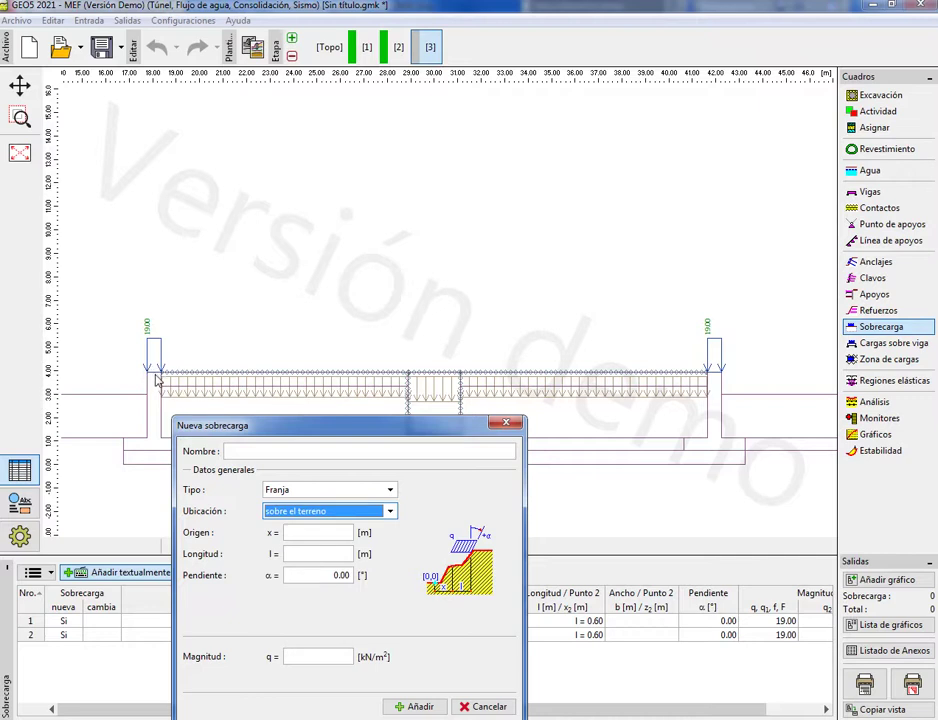
left_click(313, 533)
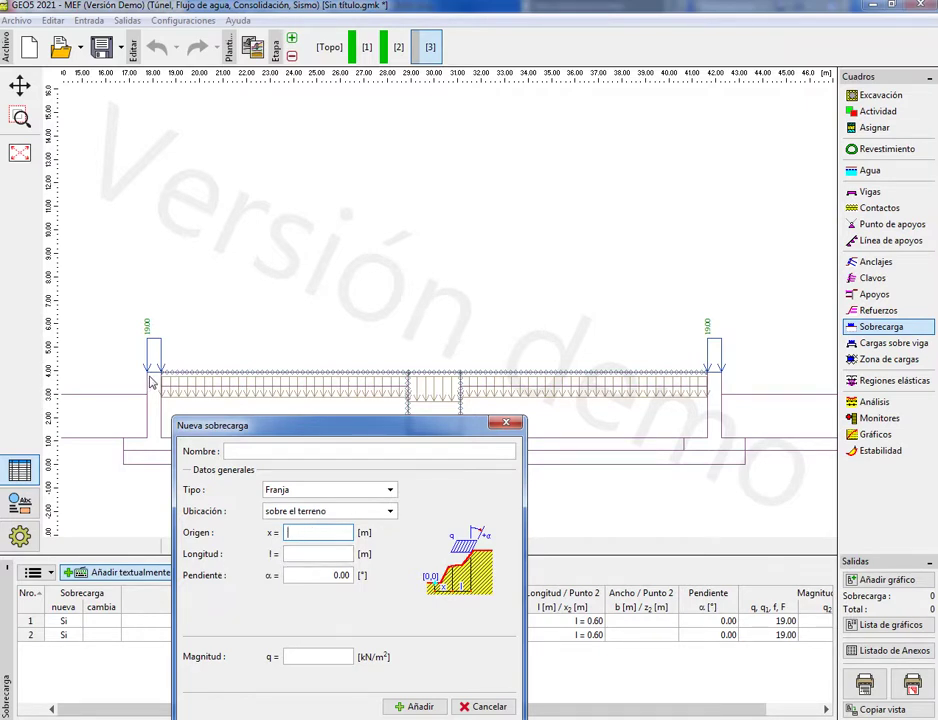
left_click(313, 555)
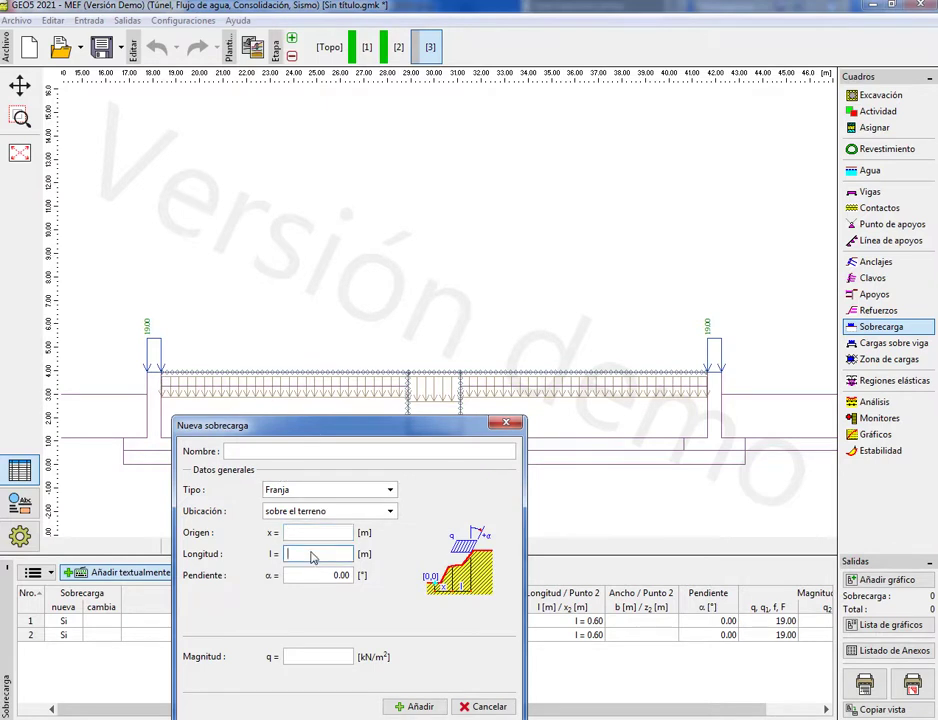
left_click(308, 660)
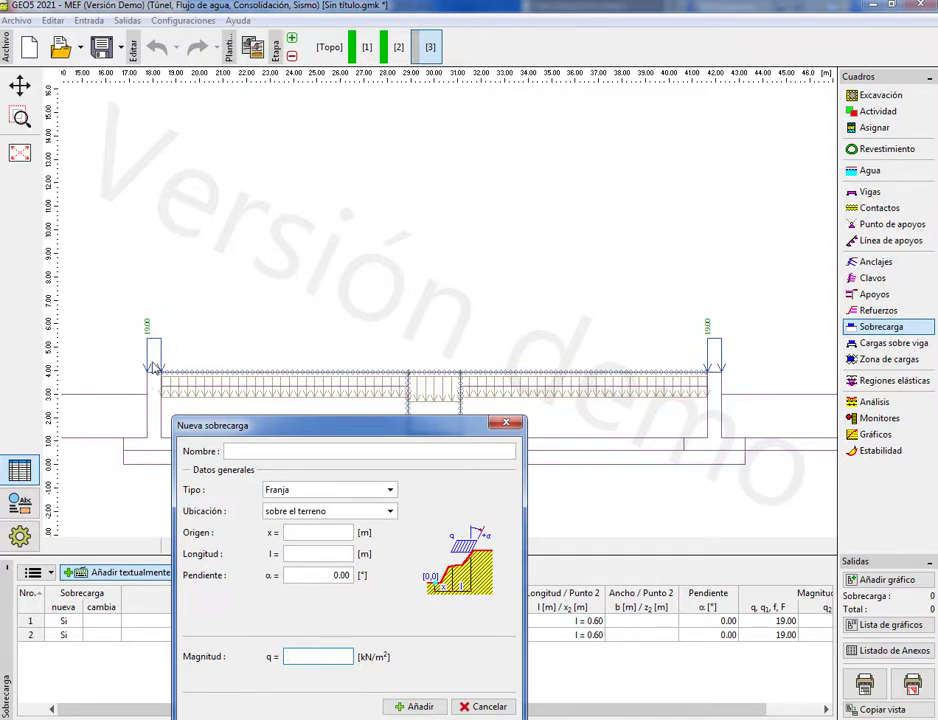
key("Escape")
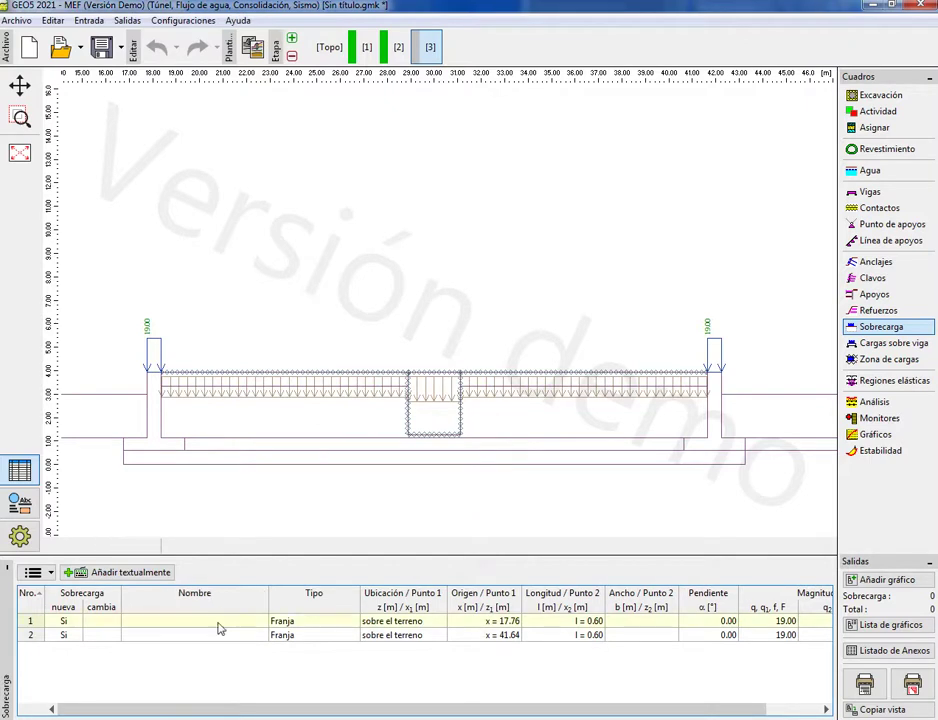
Step: Review the parameters of surcharge 1 on the left wall and close them without changes
left_click(385, 634)
left_click(268, 619)
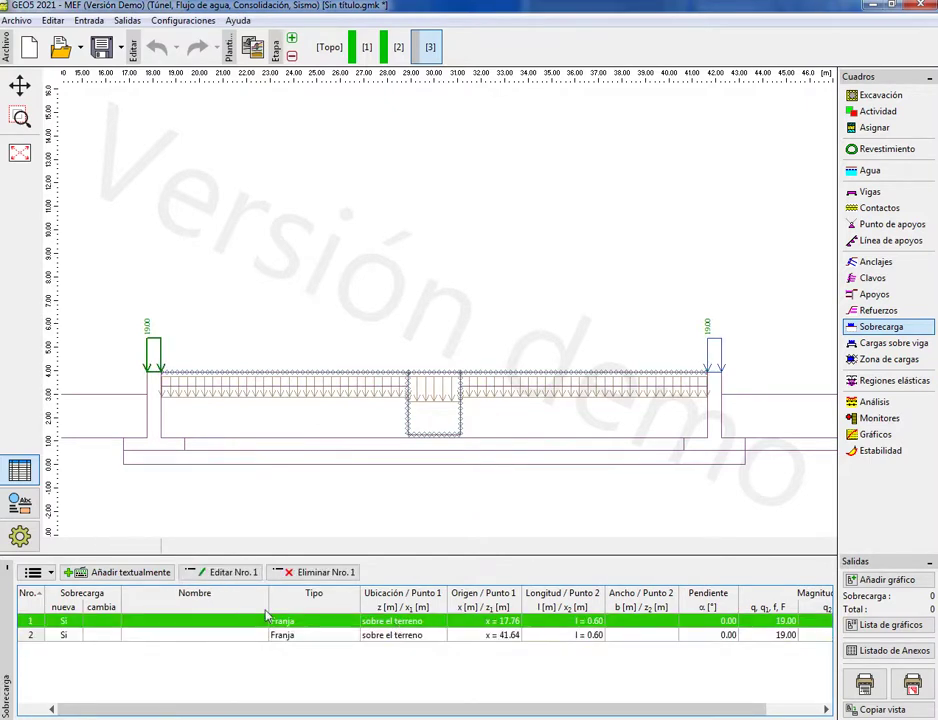
left_click(214, 575)
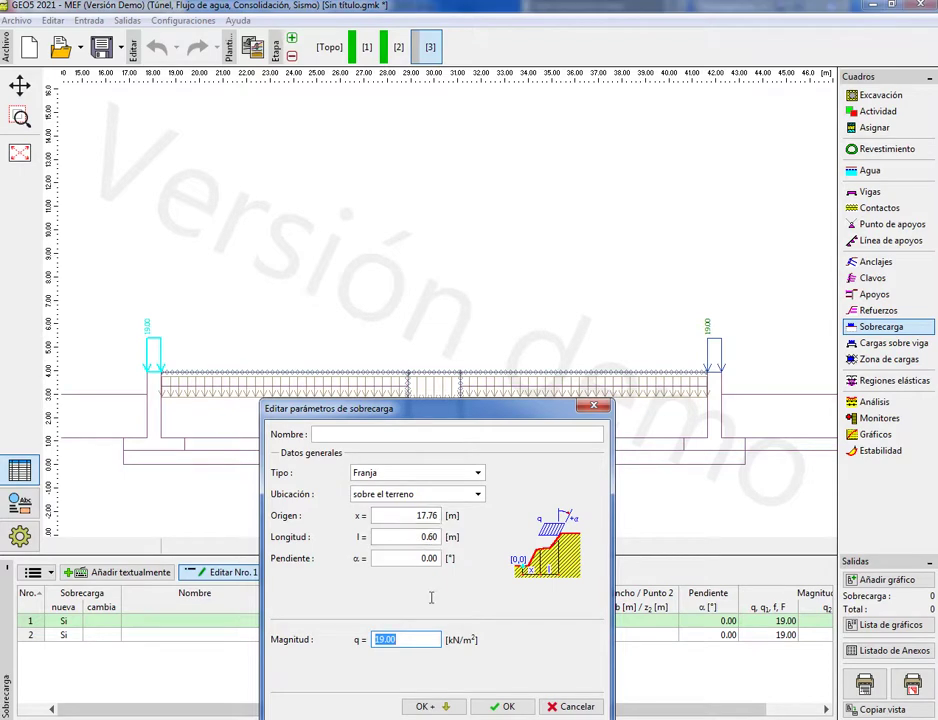
key("Return")
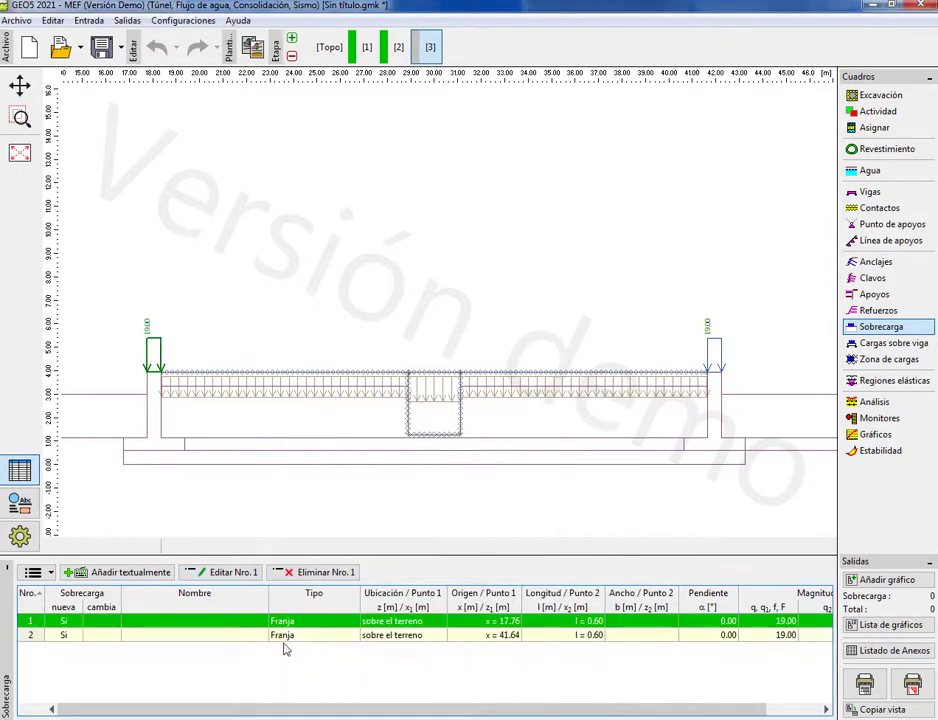
Step: Review the parameters of surcharge 2 on the right wall and close them without changes
left_click(253, 636)
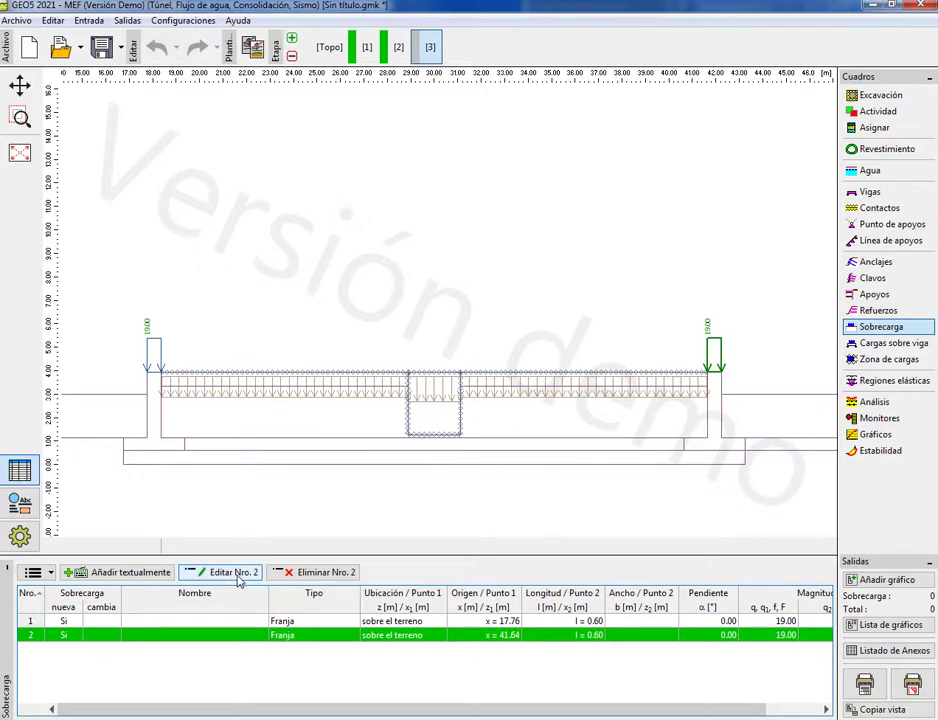
left_click(238, 580)
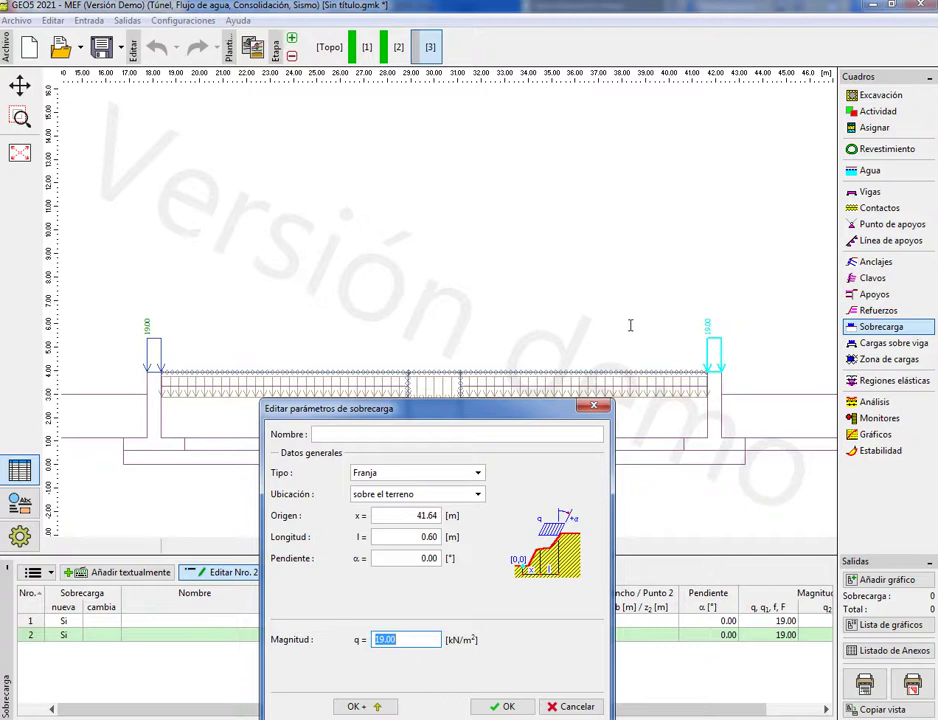
left_click(601, 405)
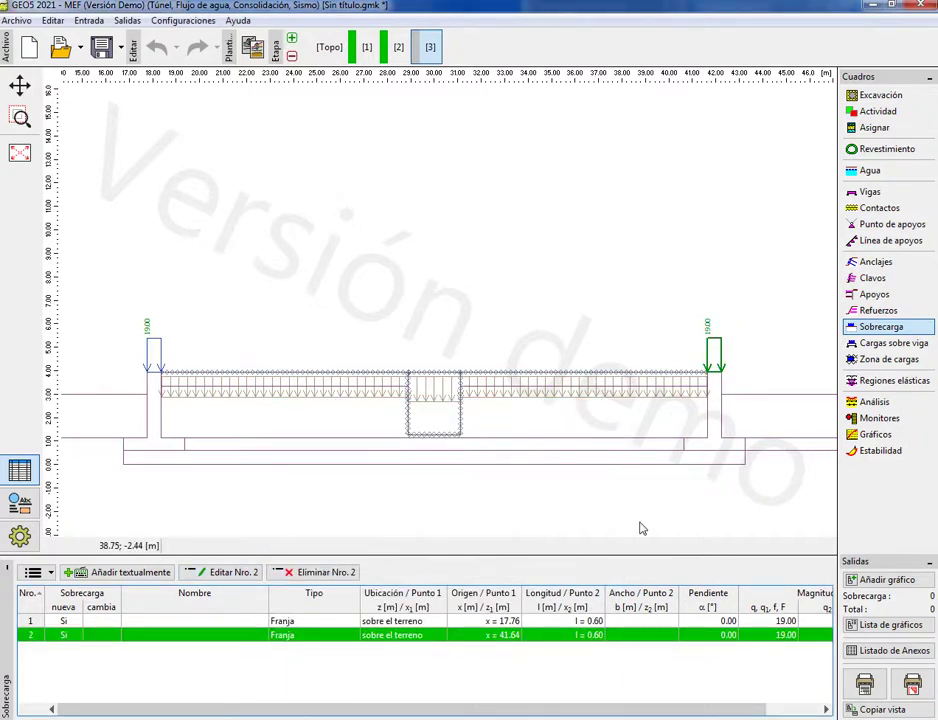
Step: Run the analysis of construction stage 3 with the standard configuration
left_click(866, 402)
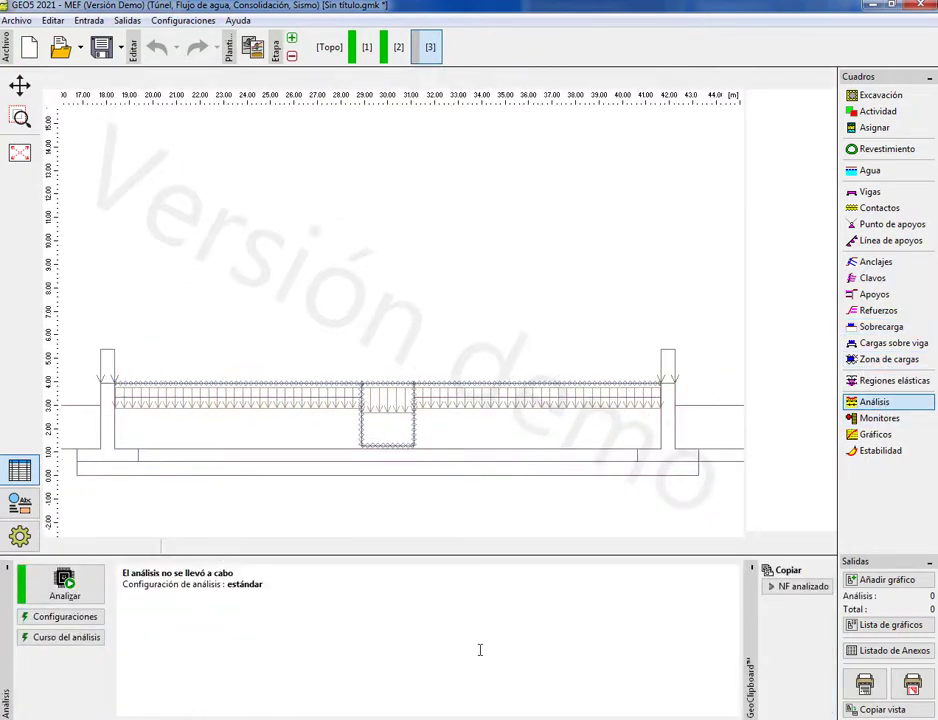
scroll(551, 245, "down", 5)
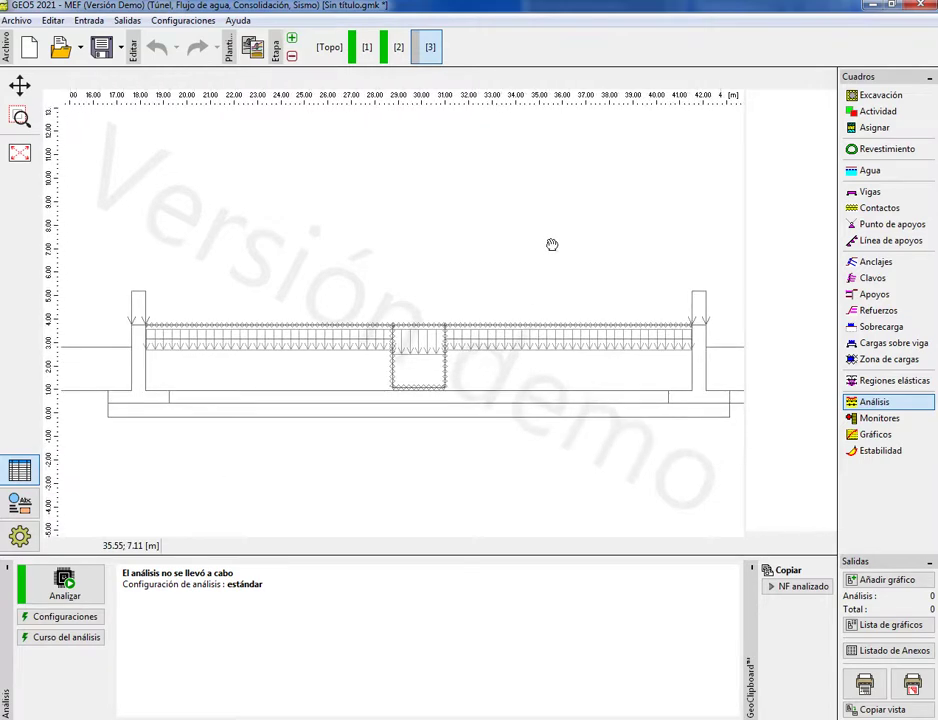
scroll(440, 373, "down", 3)
scroll(442, 454, "up", 2)
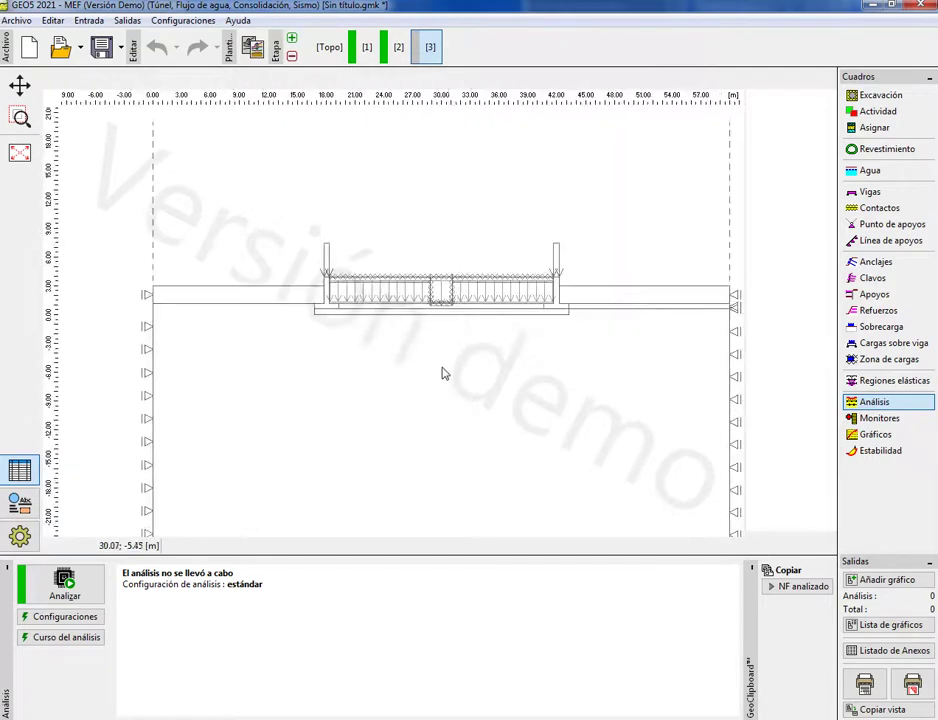
scroll(433, 376, "up", 1)
left_click(100, 592)
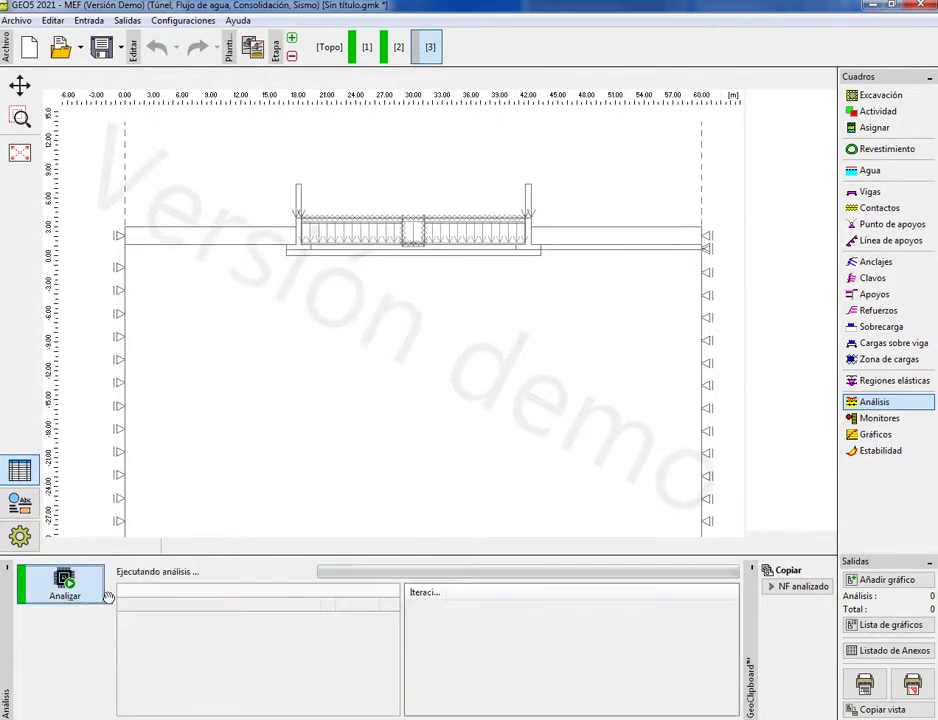